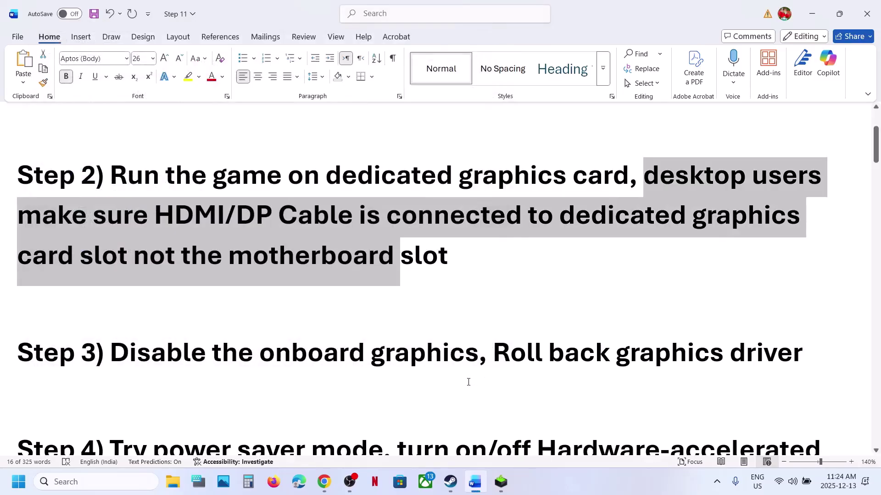
Highlight "Roll back graphics driver" in the guide, then switch to Chrome and list more driver versions on NVIDIA's driver results page
drag(494, 353, 802, 356)
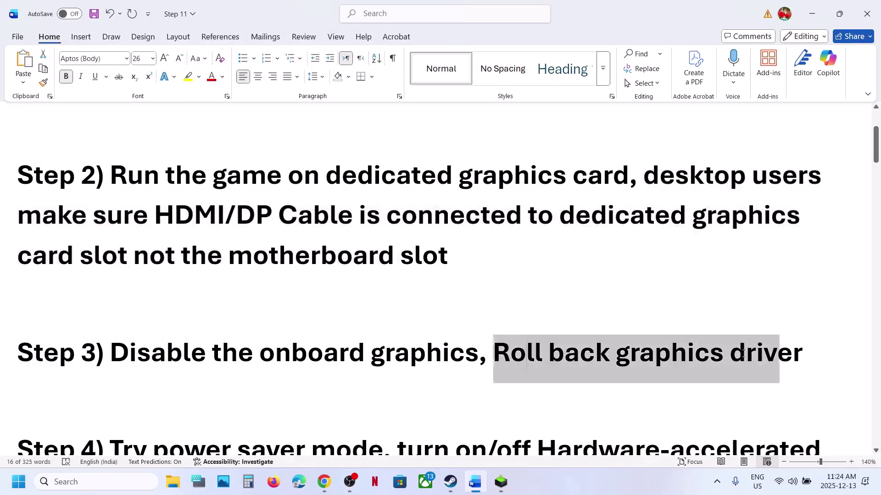
click(324, 482)
click(87, 11)
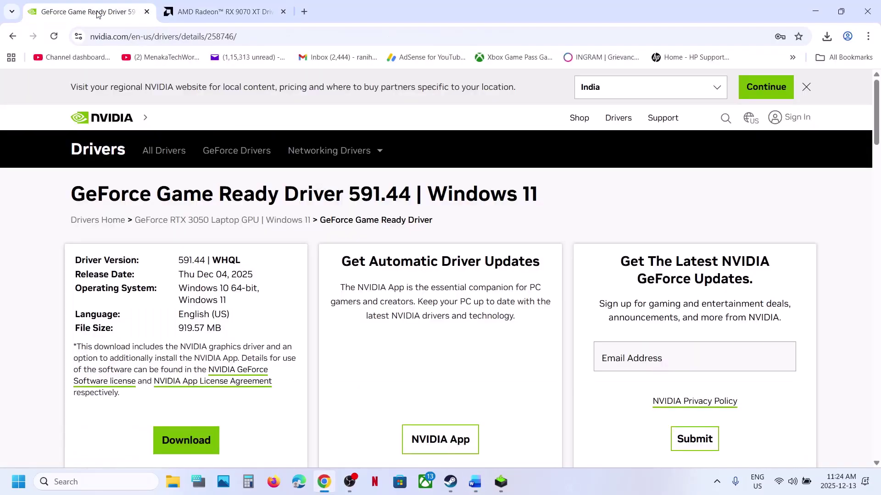
click(12, 36)
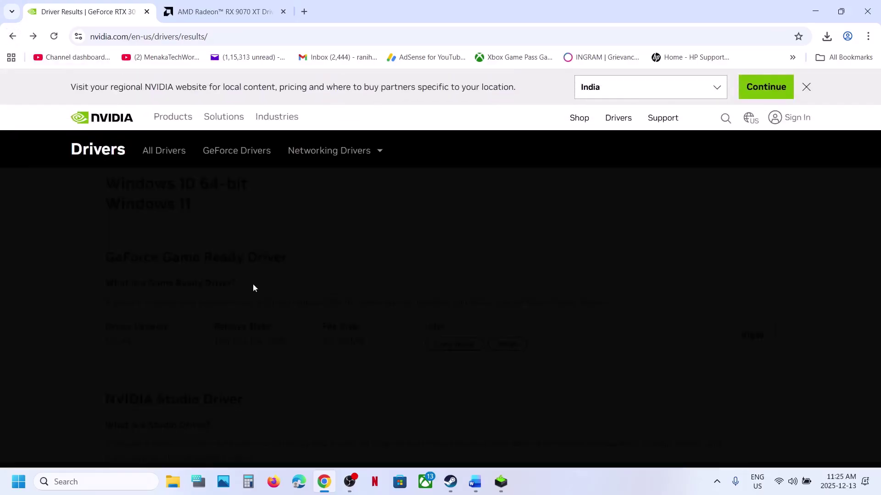
scroll(255, 299, down, 5)
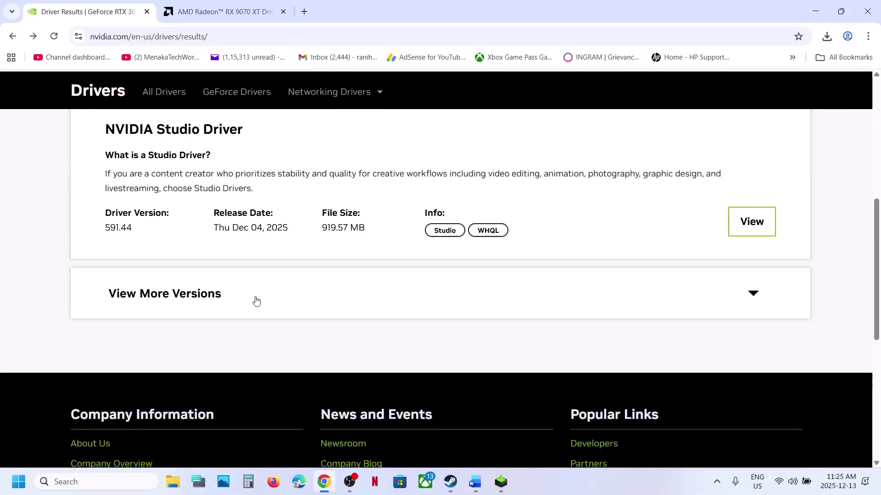
click(163, 295)
scroll(165, 296, down, 3)
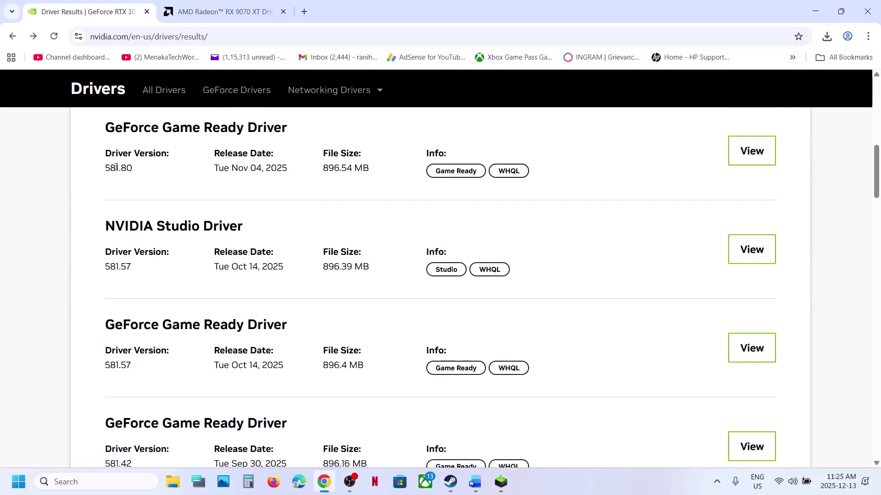
Highlight GeForce Game Ready versions 581.80 and 581.57 and view the clean installation option in the NVIDIA Installer
drag(112, 166, 146, 178)
drag(109, 361, 151, 369)
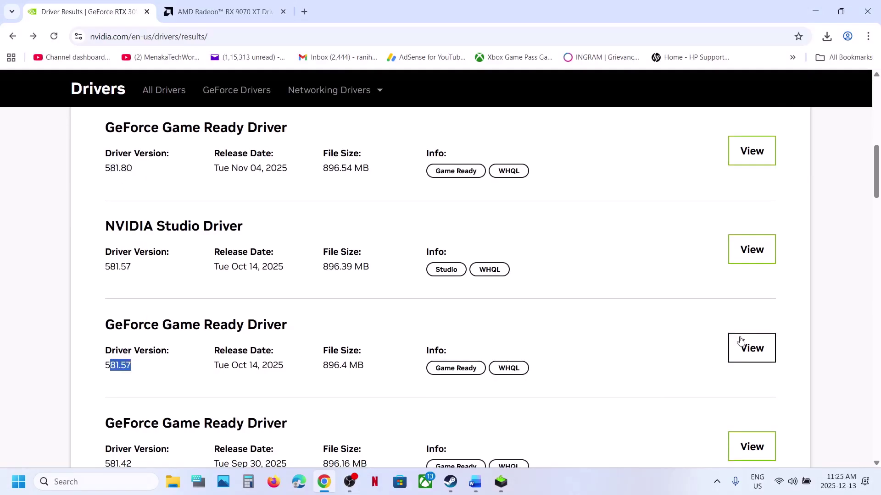
click(501, 482)
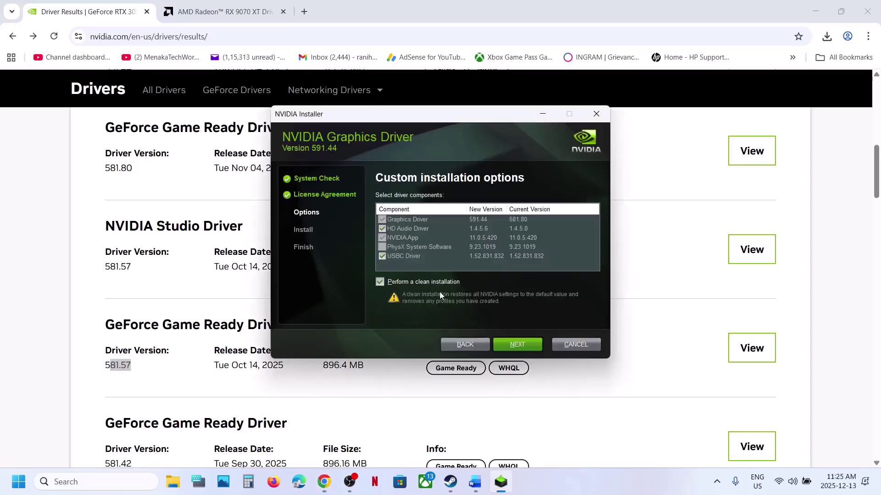
click(335, 398)
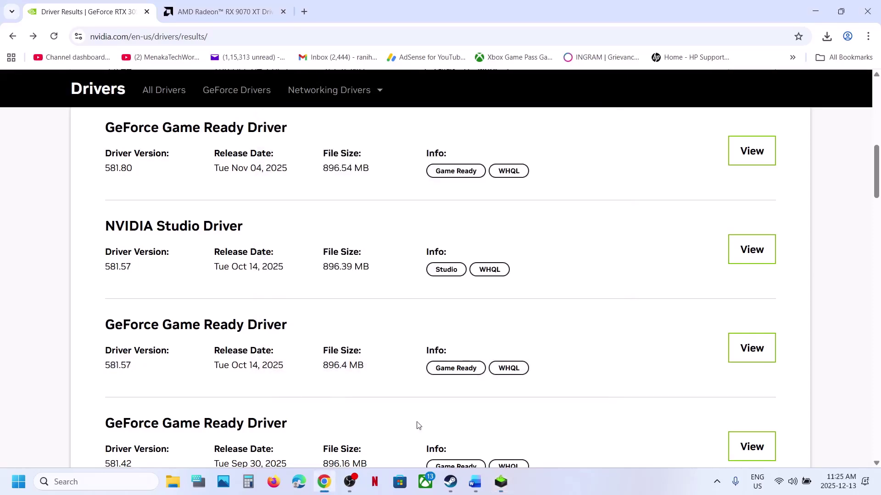
Open the previous Windows 11 drivers for the AMD Radeon RX 9070 XT and highlight Adrenalin versions 25.11.1 and 25.10.2
click(219, 13)
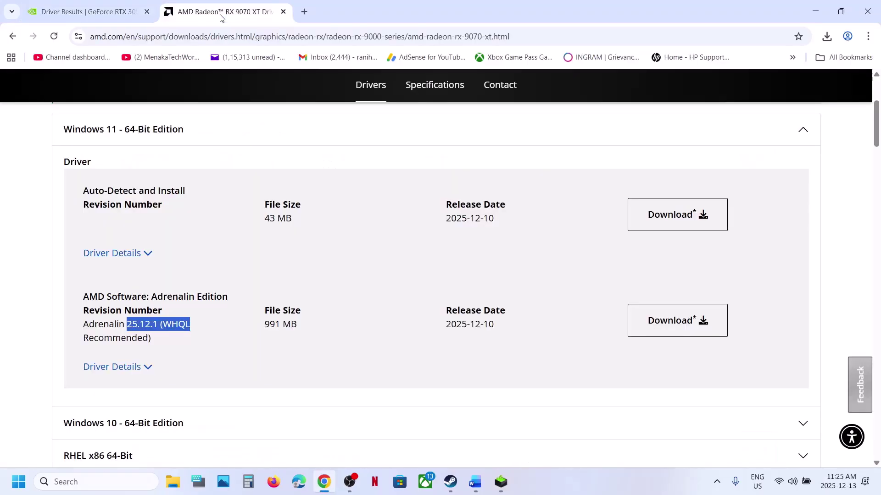
scroll(183, 321, down, 8)
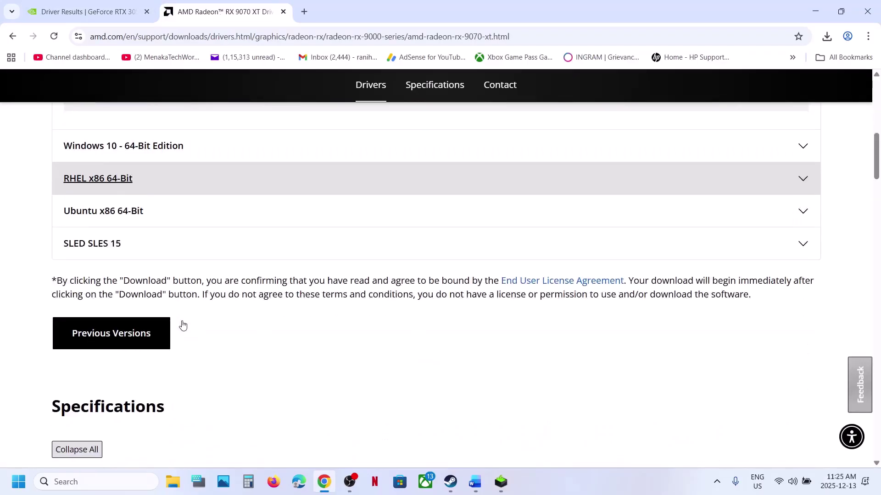
click(94, 331)
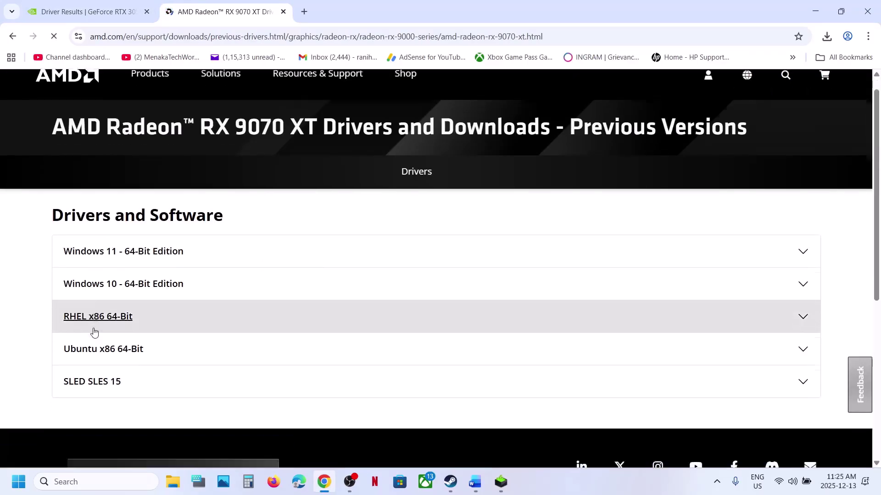
click(124, 250)
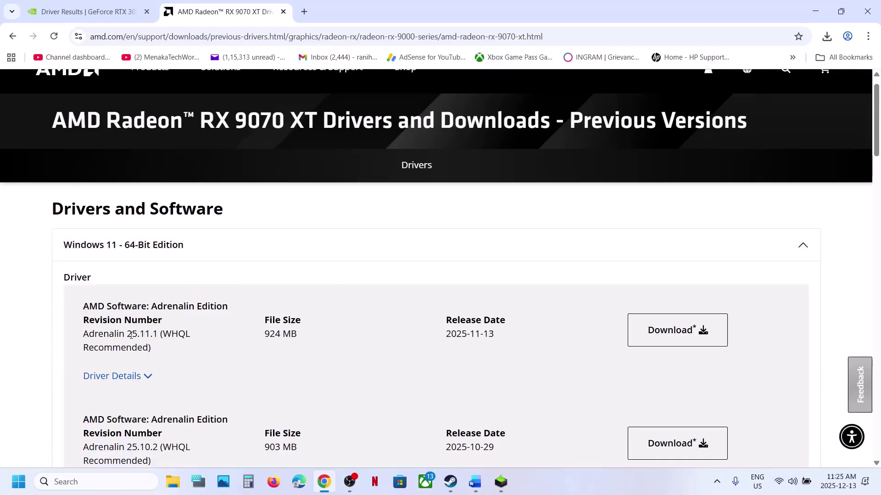
drag(134, 335, 171, 335)
drag(129, 448, 164, 447)
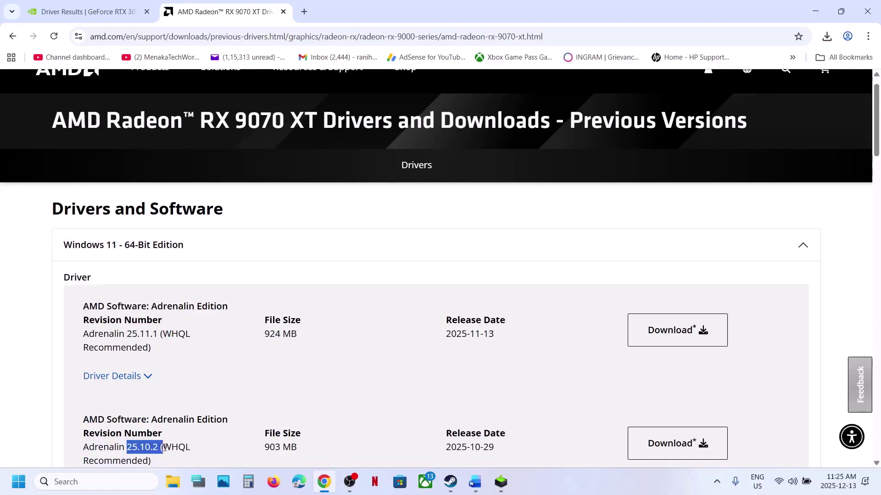
drag(128, 336, 178, 334)
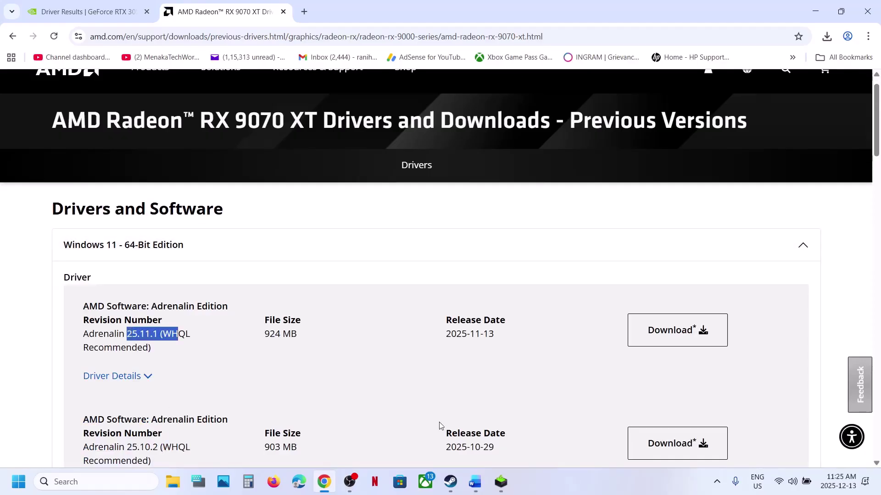
Return to Step 4 of the Word guide and open the Control Panel's Power Options to view the available power plans
click(475, 482)
scroll(383, 293, down, 3)
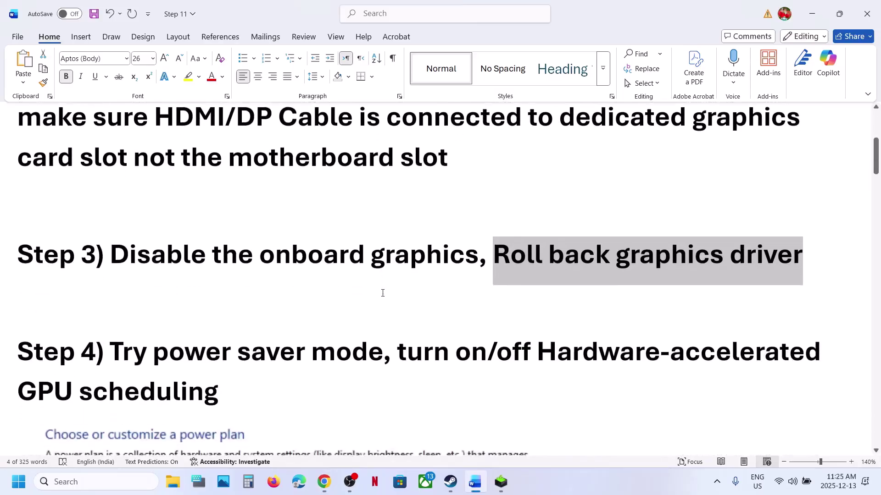
scroll(382, 292, down, 1)
click(106, 481)
text(c)
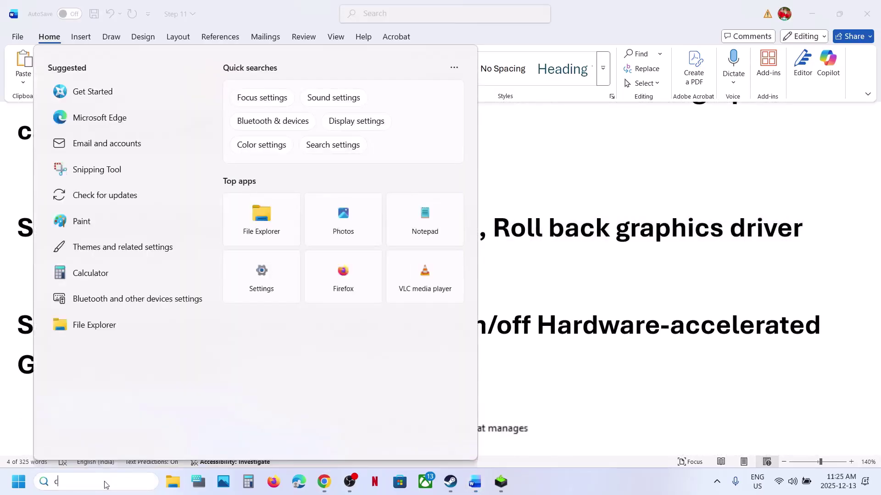
text(ontrol)
key(Return)
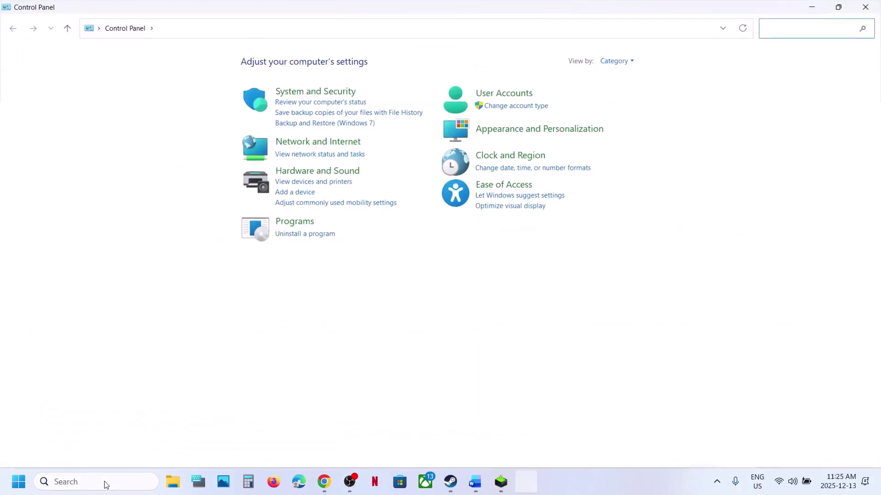
click(312, 172)
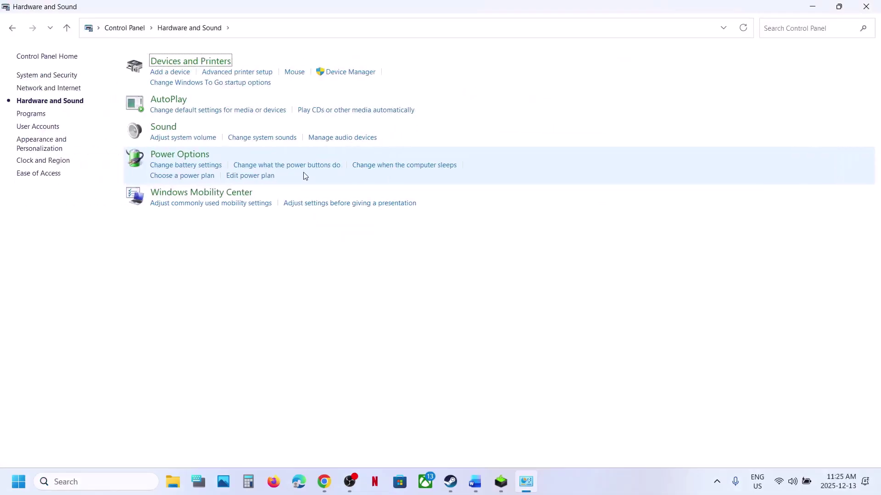
click(173, 159)
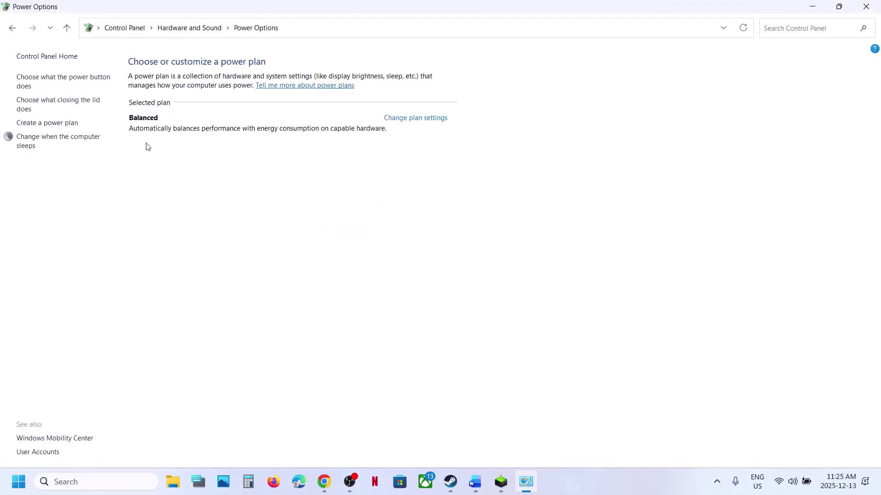
Close Power Options and examine the Power saver plan in the picture under Step 4 of the Word guide
click(865, 7)
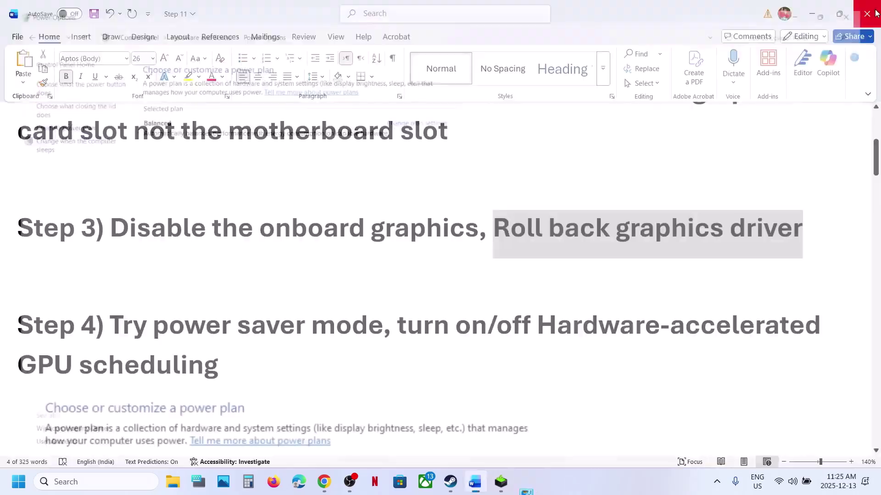
scroll(296, 265, down, 5)
scroll(296, 265, up, 1)
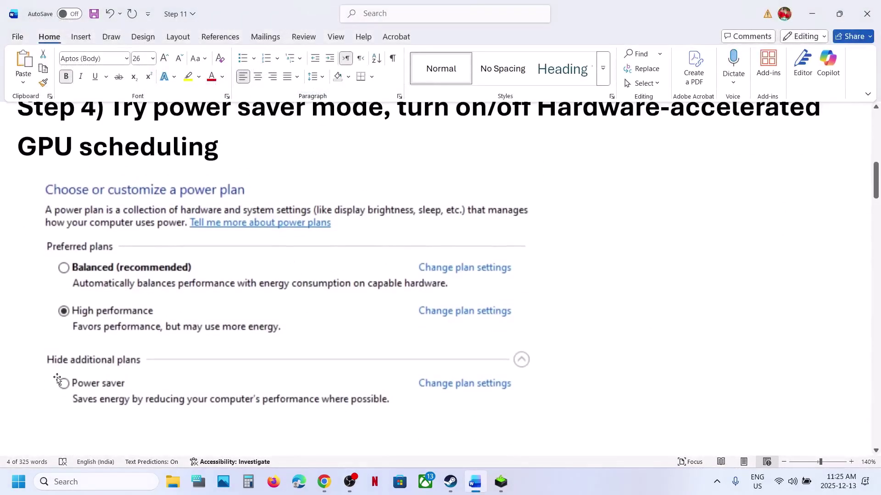
click(450, 483)
click(451, 488)
scroll(226, 305, up, 2)
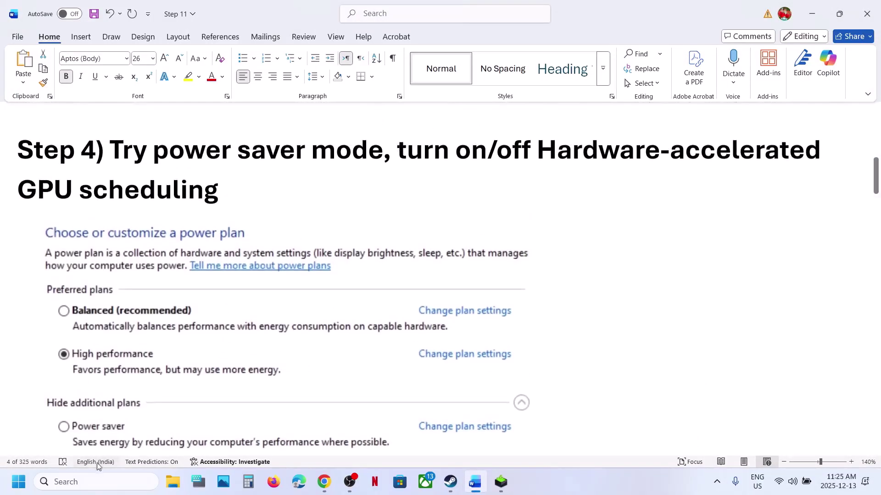
Turn on Hardware-accelerated GPU scheduling in the advanced Windows Graphics settings and glance at the game's page in Steam
click(86, 482)
text(graphics)
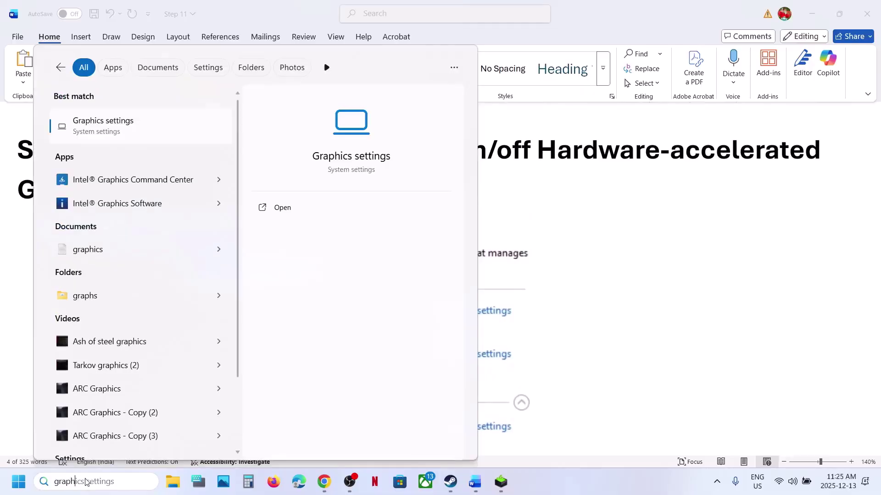
key(Return)
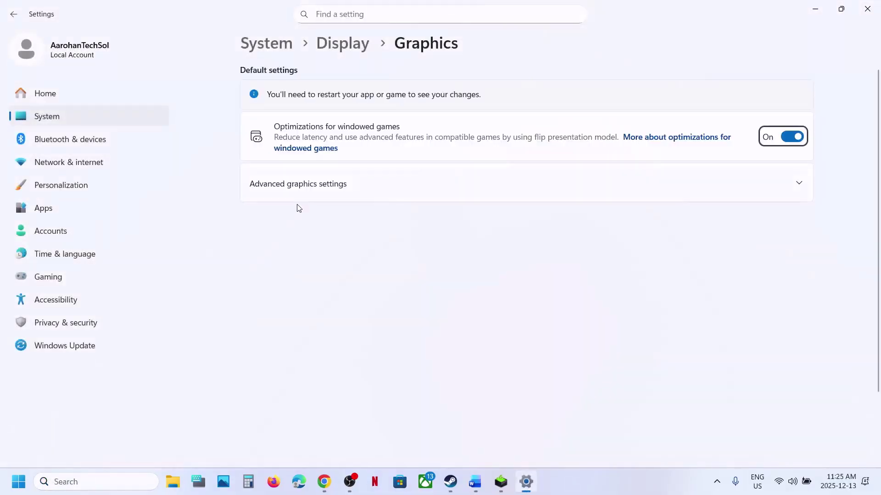
click(302, 195)
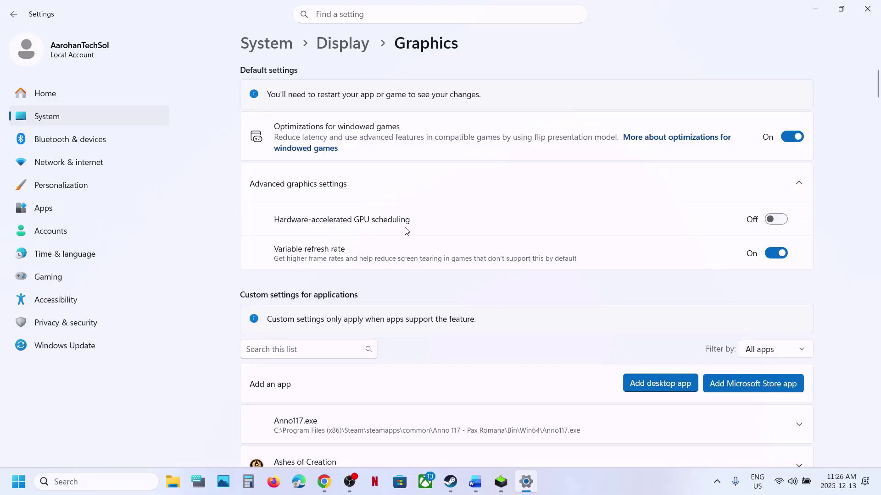
click(784, 220)
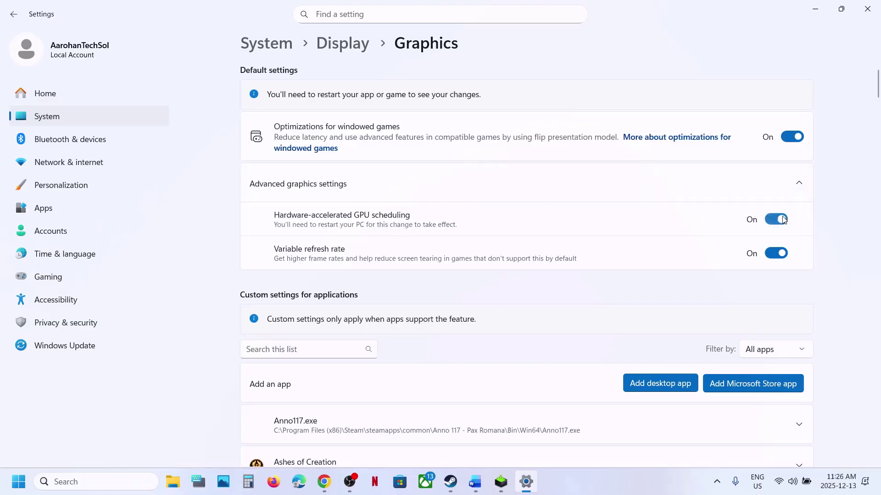
click(451, 482)
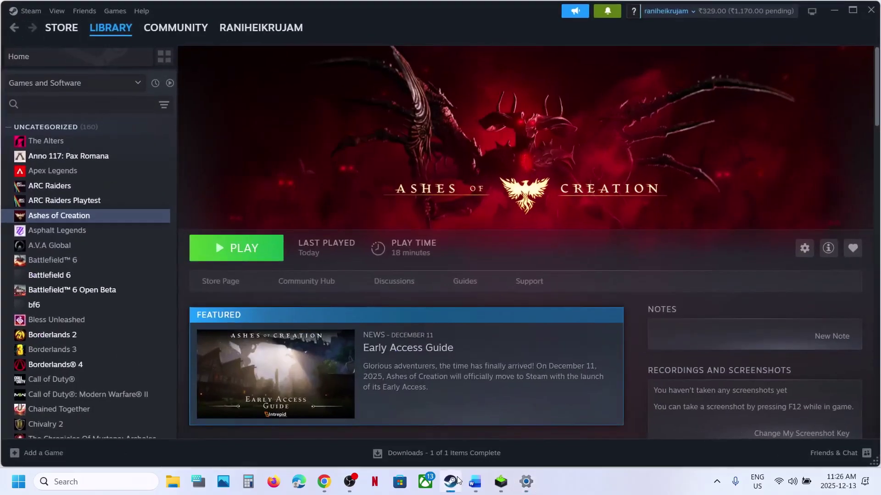
click(450, 482)
Turn off Hardware-accelerated GPU scheduling and close the Windows Settings
click(773, 221)
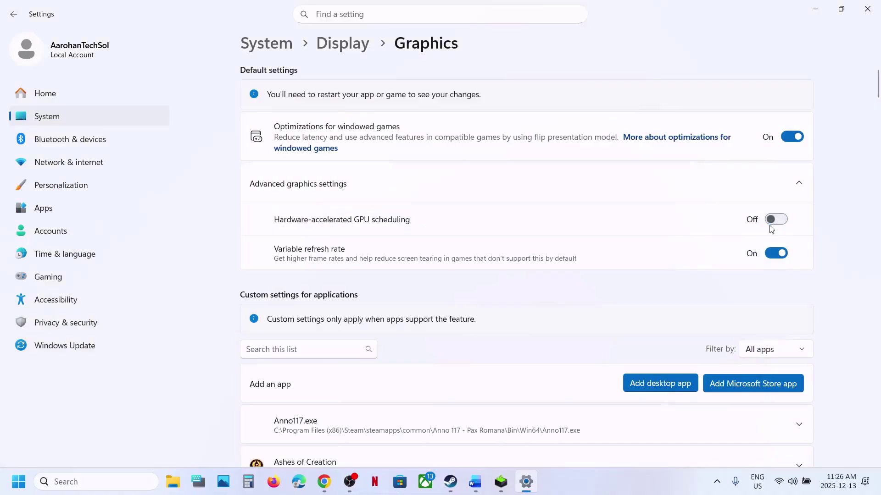
click(866, 9)
Copy "View Advanced system settings" from the guide's virtual memory section and search Windows for it
scroll(316, 329, down, 6)
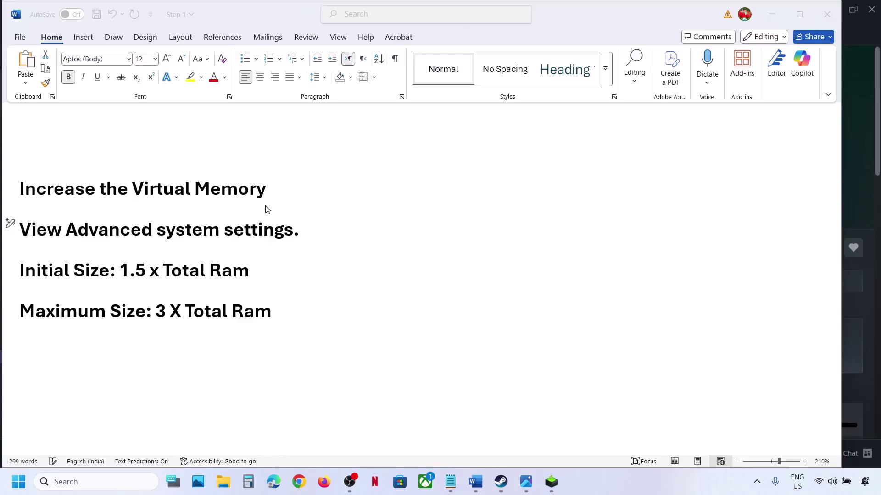
key(shift+Home)
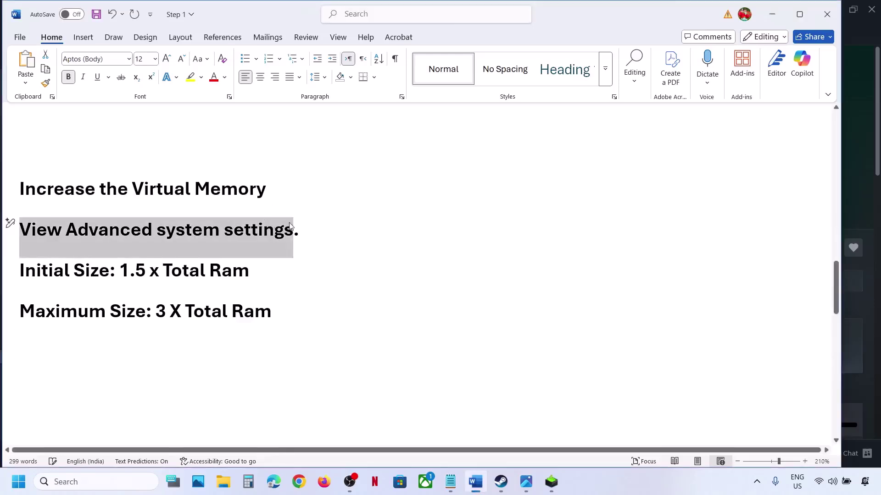
right_click(165, 243)
click(208, 284)
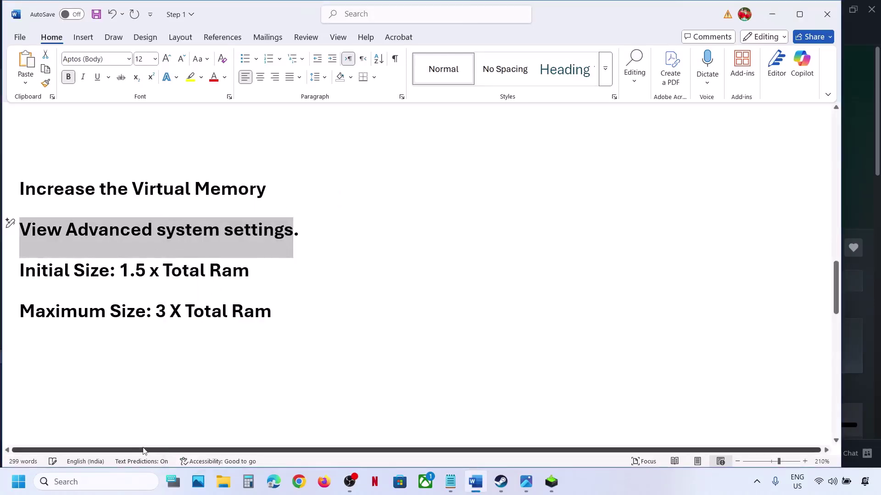
click(102, 489)
key(ctrl+v)
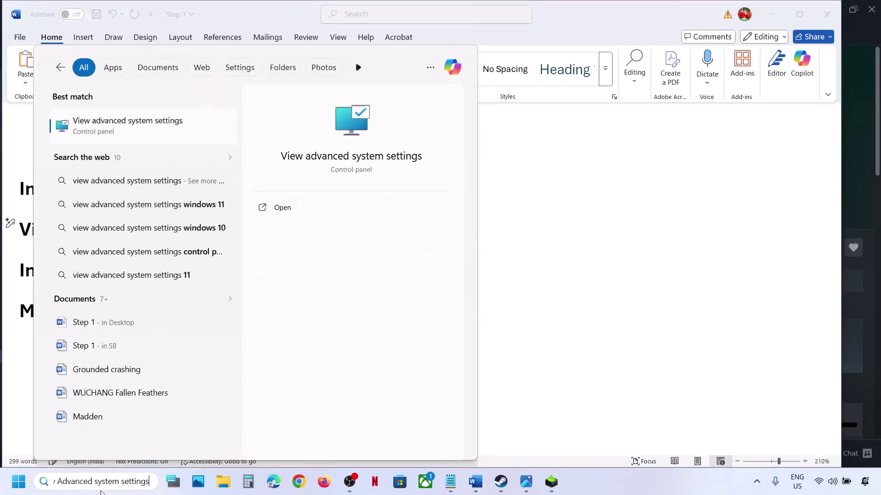
Open the Virtual Memory settings from the advanced system settings, turn off automatic paging file management and choose a custom size for drive C
click(145, 134)
drag(255, 98, 718, 142)
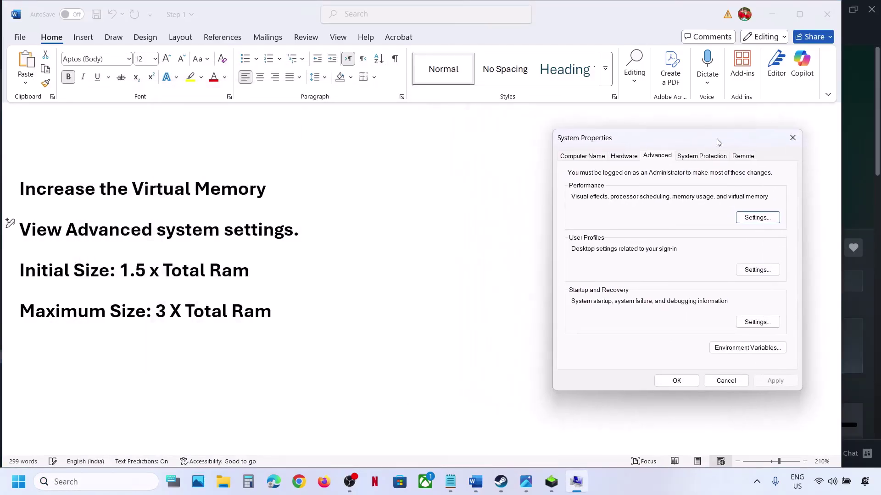
click(757, 218)
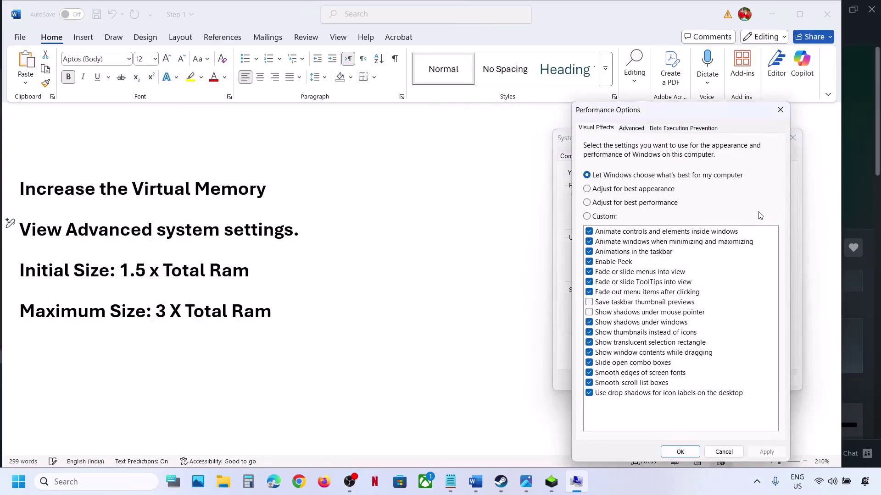
click(631, 129)
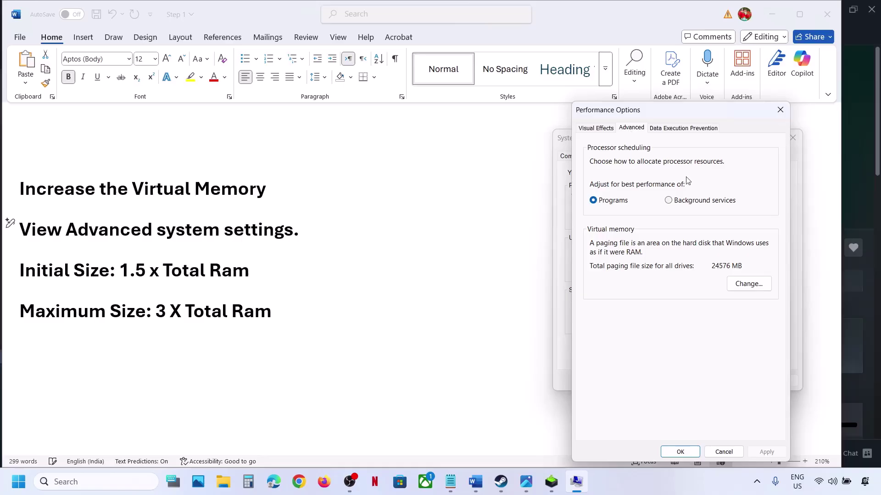
click(746, 284)
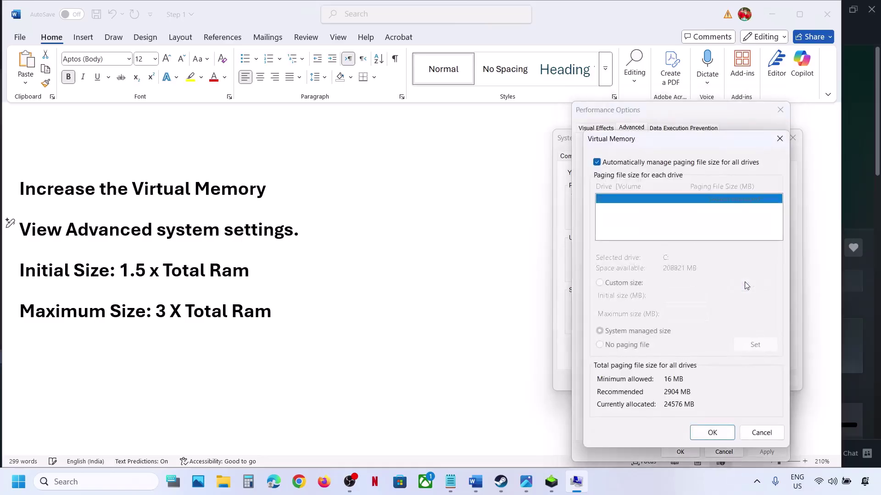
click(597, 162)
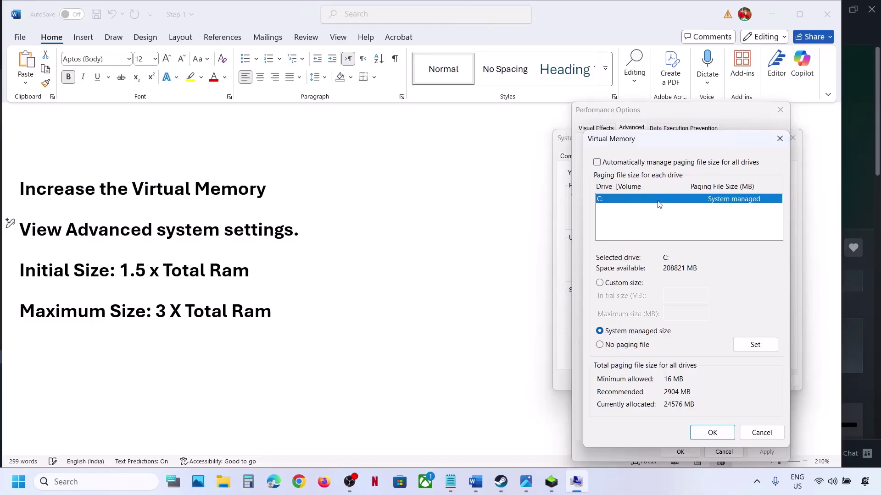
click(600, 283)
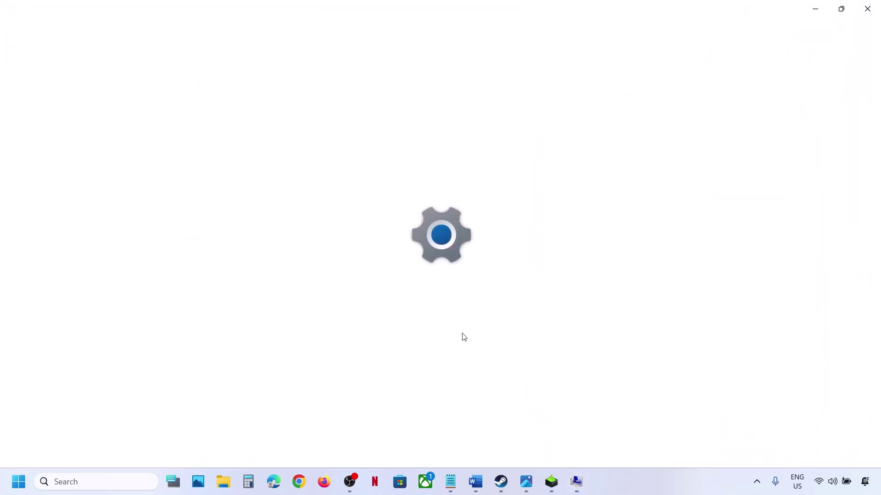
Look up the installed RAM on the About page of the Windows system settings and close the settings window
click(61, 119)
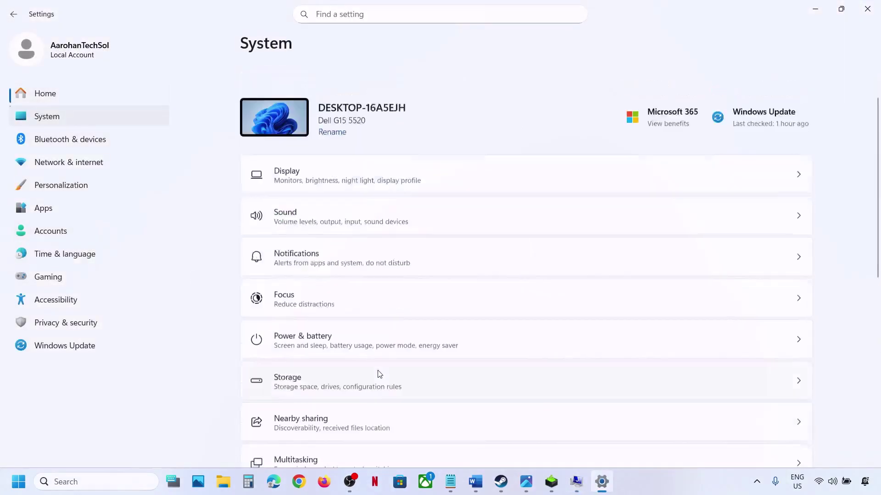
scroll(379, 374, down, 3)
scroll(336, 428, down, 8)
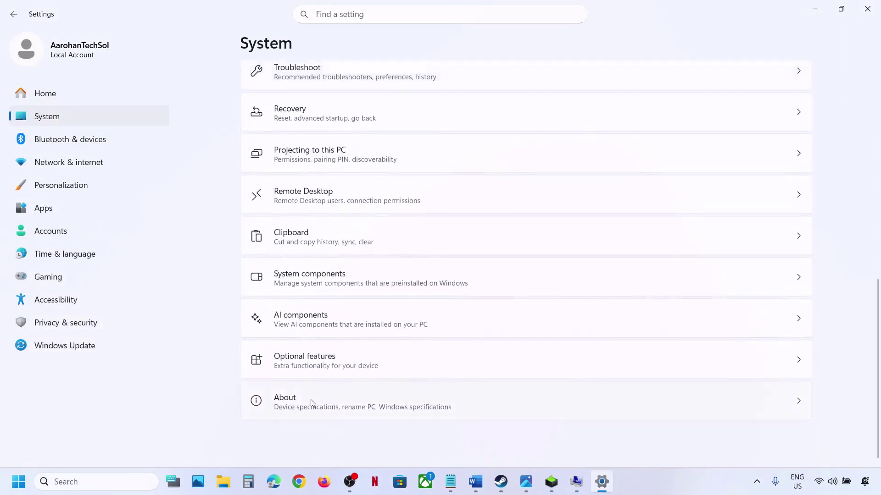
click(310, 403)
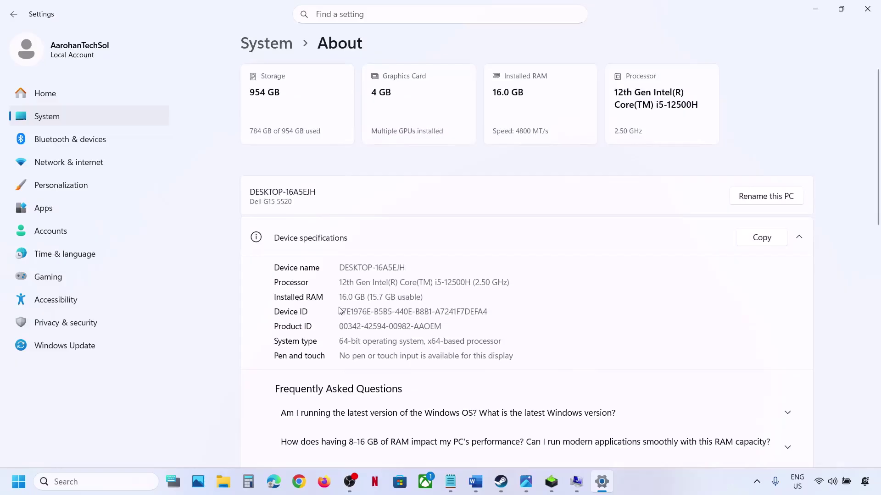
drag(340, 296, 361, 297)
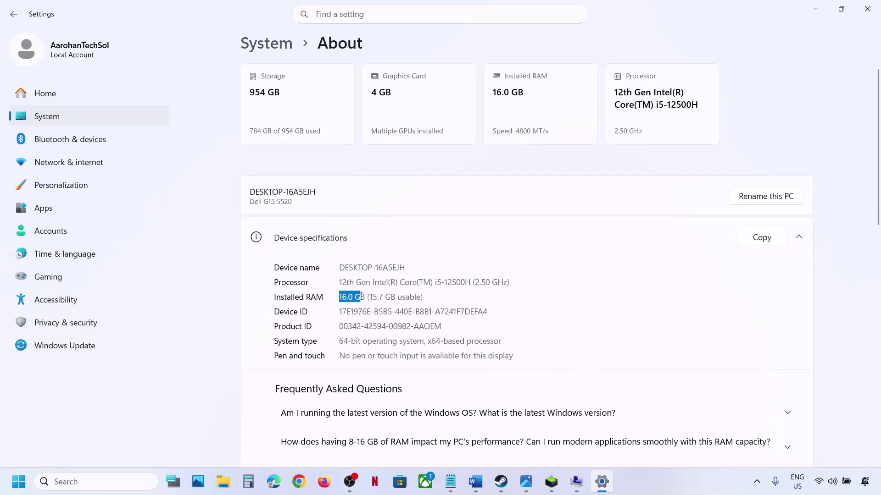
click(867, 9)
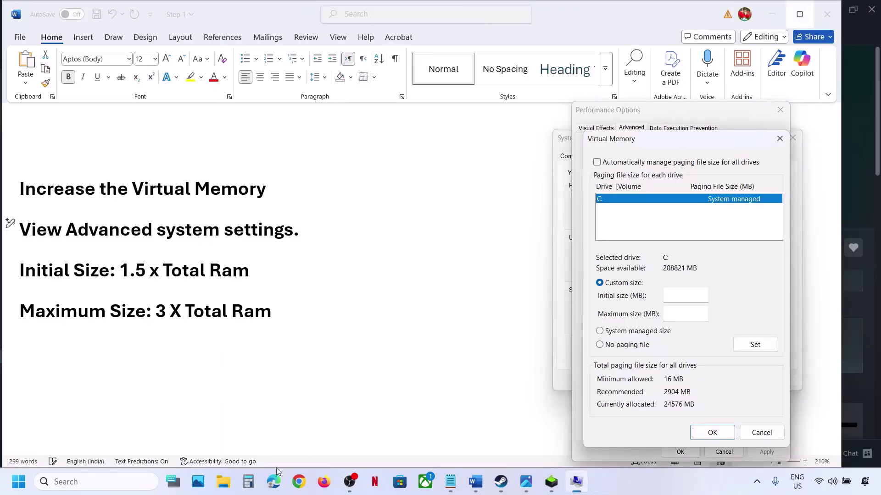
Calculate 16 × 1024 × 1.5 in Calculator and enter 24576 MB as the paging file's initial size
click(248, 481)
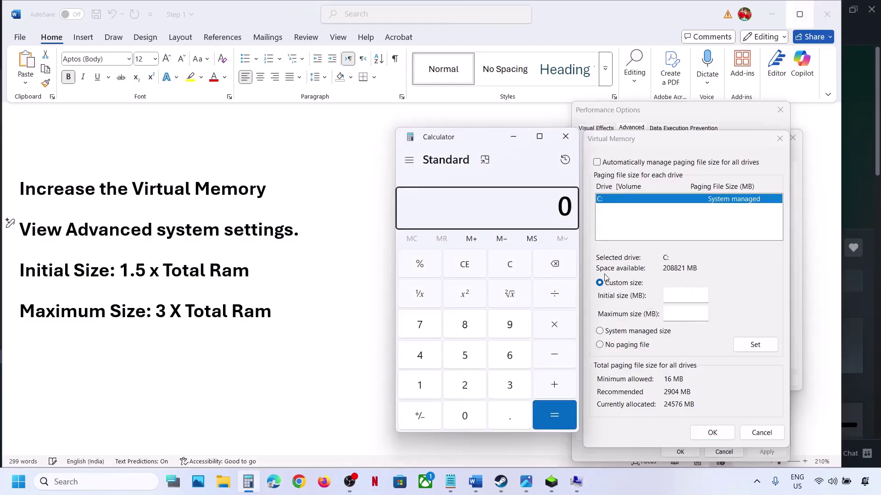
click(513, 267)
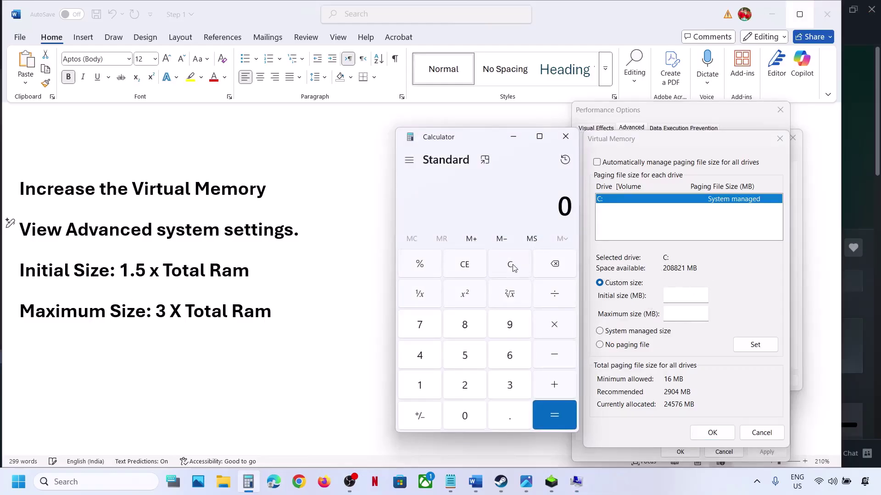
text(16 × 1024)
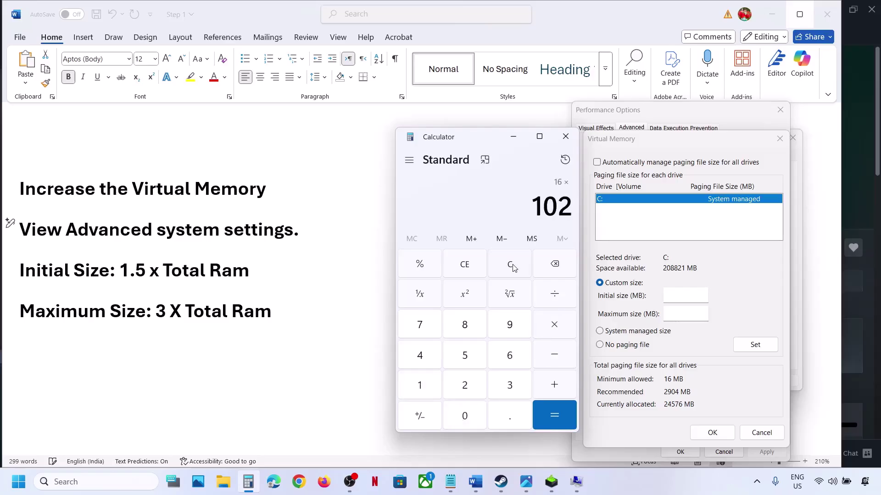
key(Return)
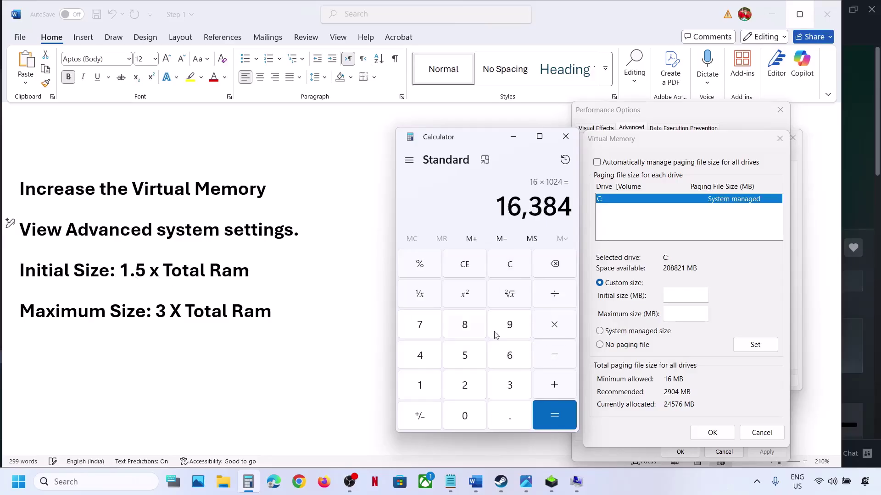
click(555, 326)
text(1.5)
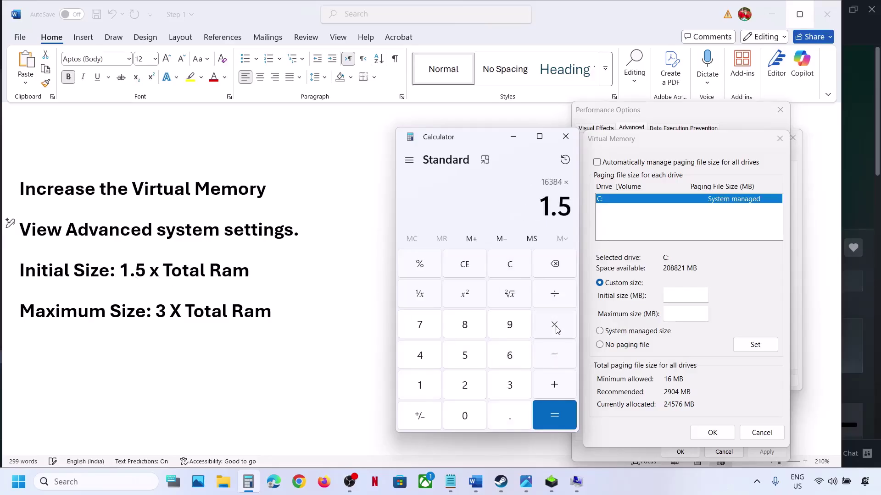
key(Return)
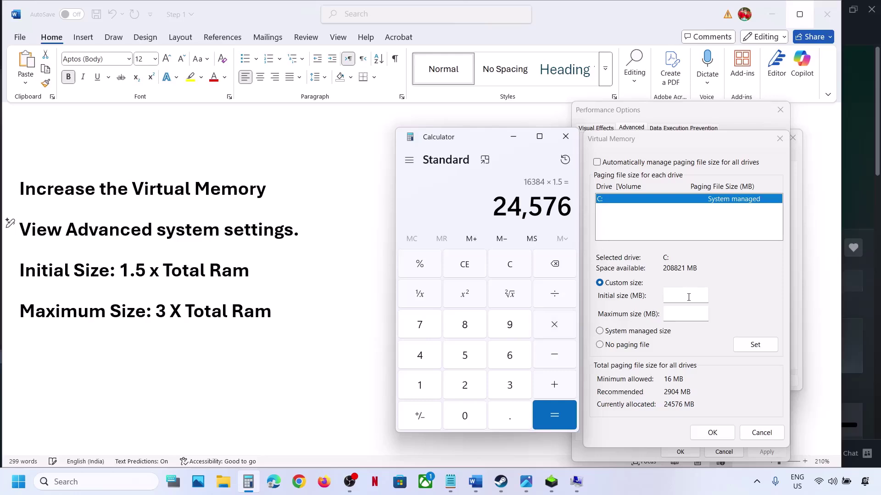
click(689, 297)
text(24576)
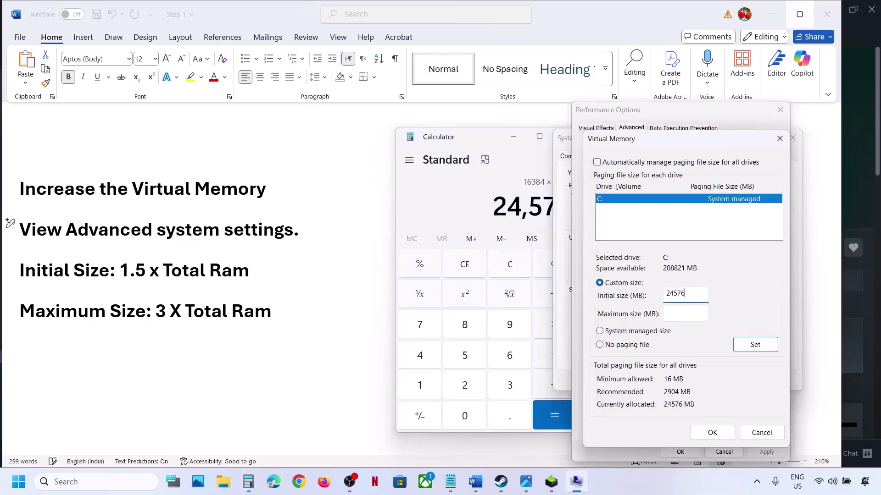
Calculate 16 × 1024 × 3 in Calculator and enter 49152 MB as the paging file's maximum size
click(685, 316)
click(510, 265)
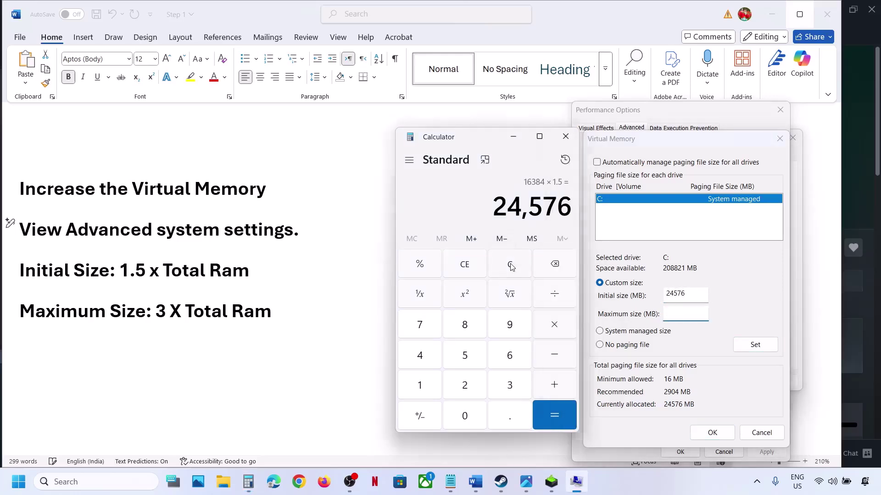
text(16)
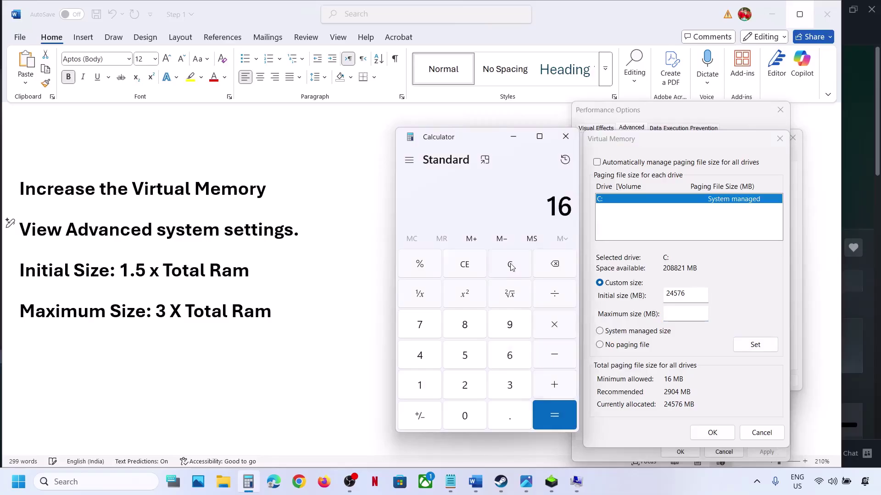
text( × 1024)
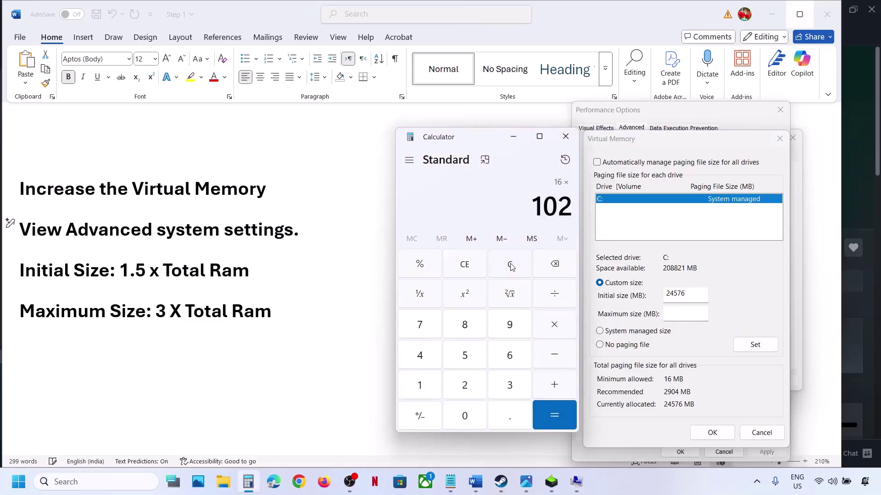
key(Return)
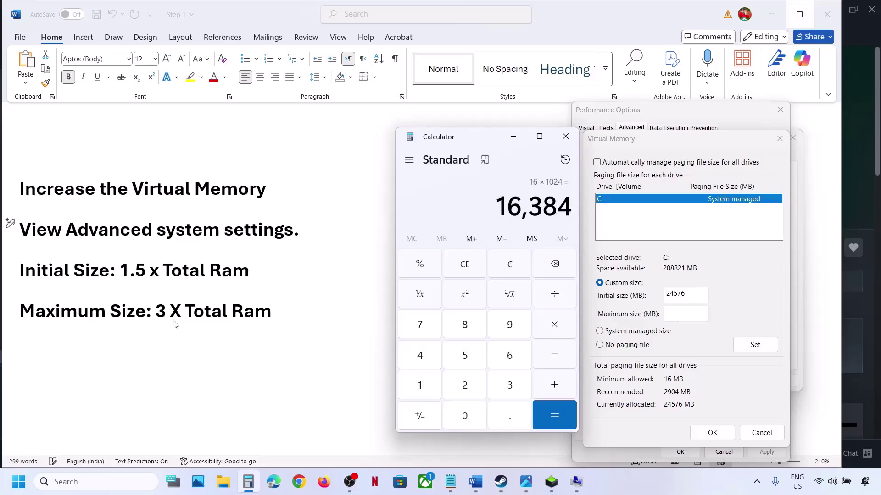
click(557, 331)
text(3)
key(Return)
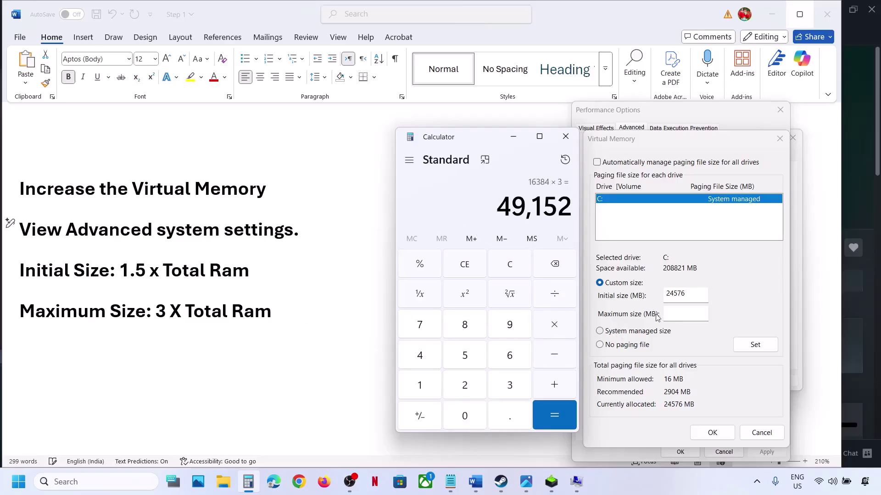
click(679, 310)
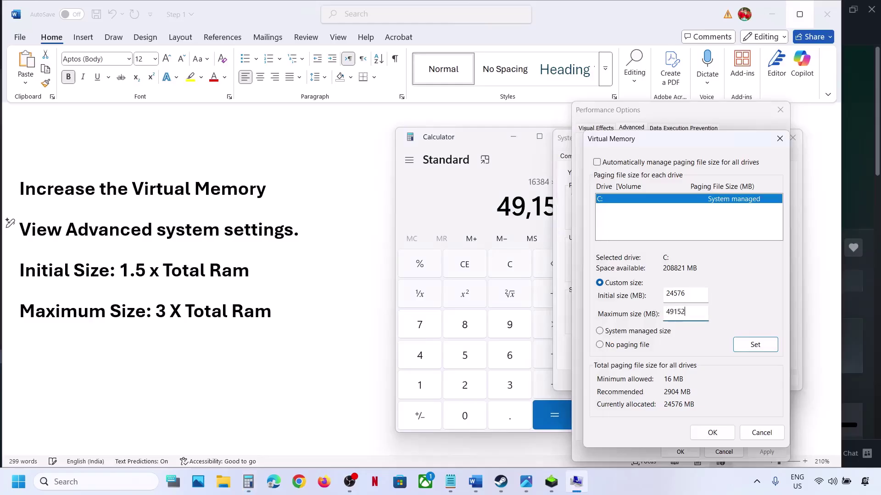
Apply the custom paging file size to drive C and confirm all the open system dialogs
click(757, 349)
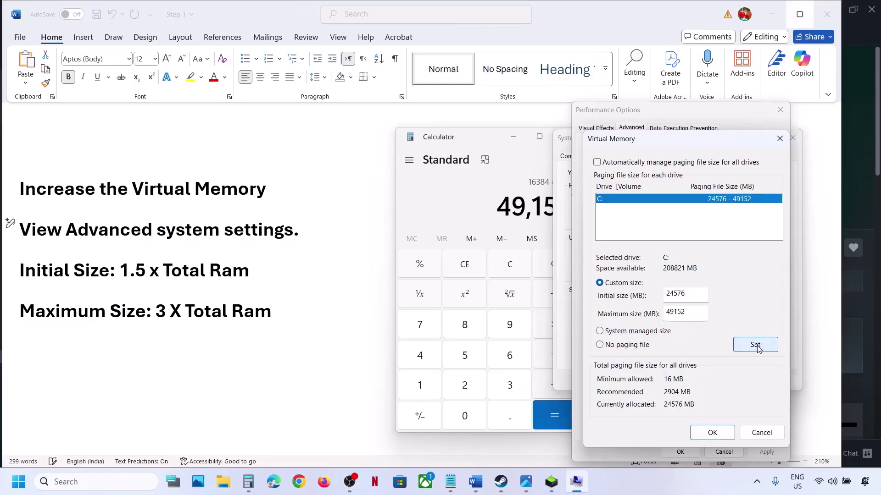
click(720, 431)
click(680, 451)
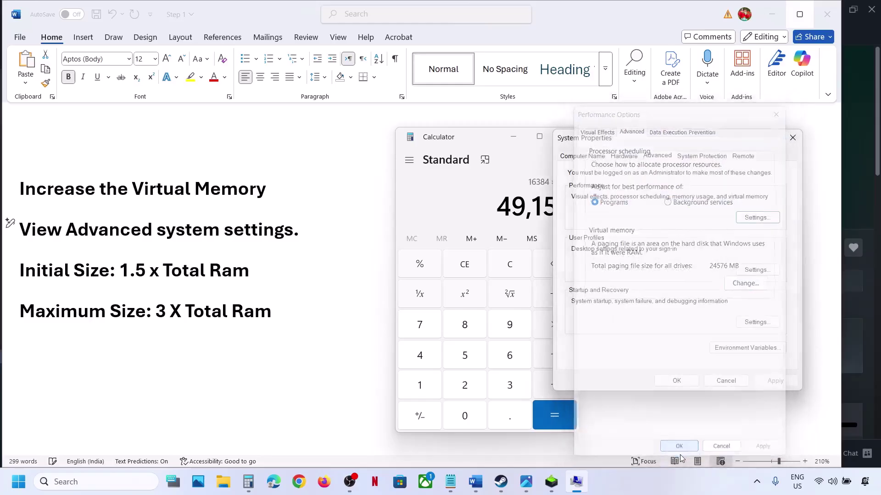
click(676, 381)
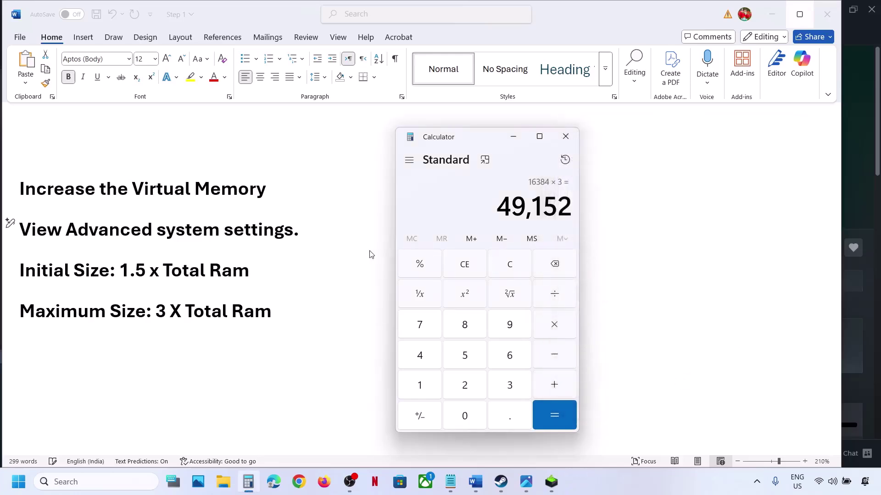
Copy "View Advanced system settings" from the guide, search Windows for it and reopen the Virtual Memory settings
shift+click(295, 228)
key(ctrl+c)
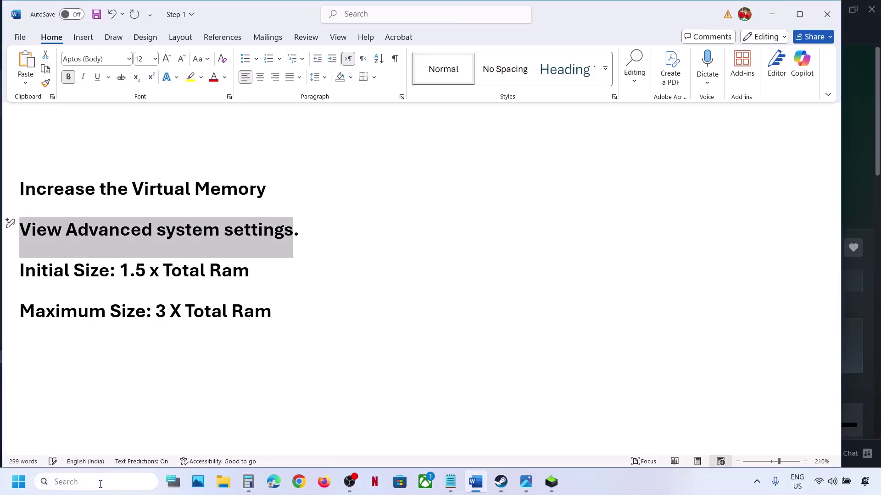
click(98, 481)
key(ctrl+v)
click(130, 134)
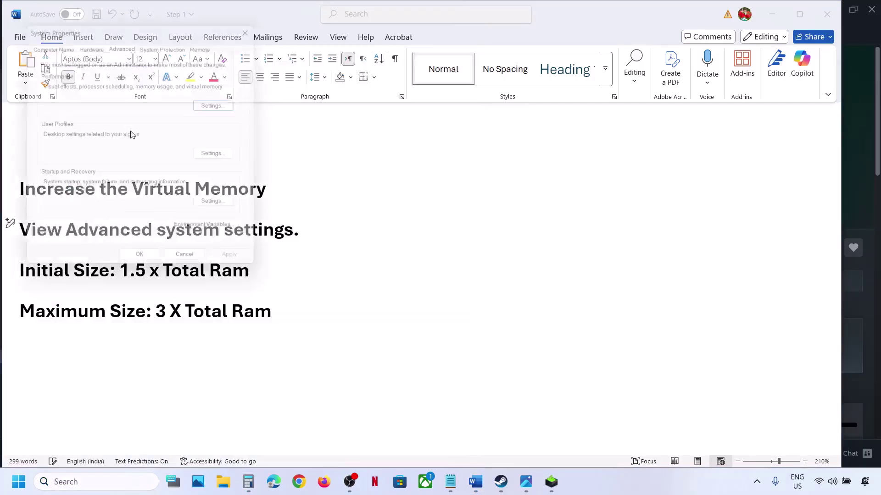
click(218, 103)
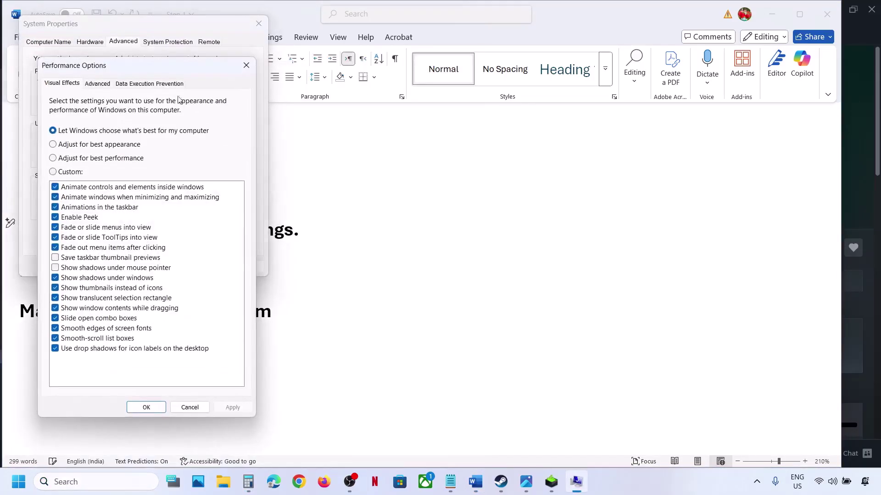
click(102, 84)
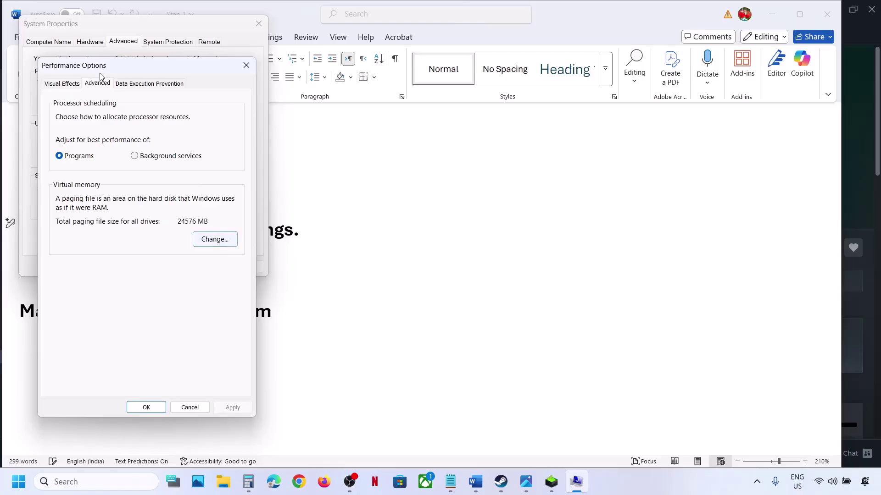
click(213, 238)
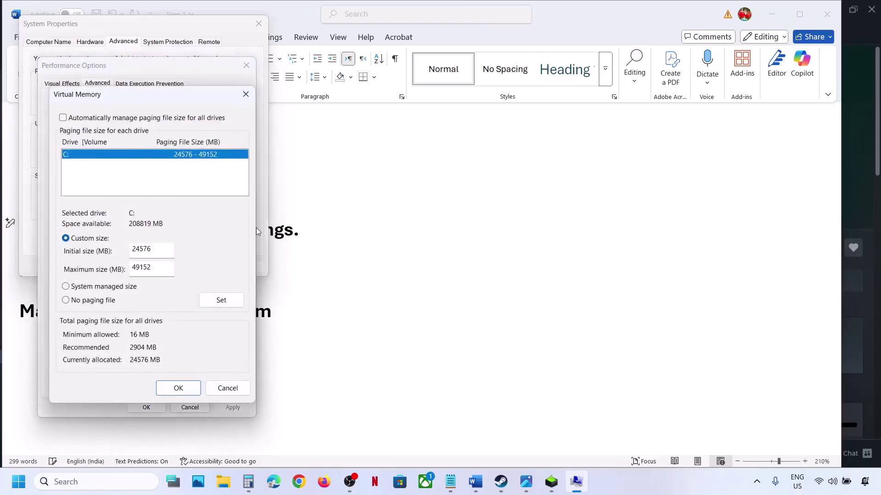
Set drive C's paging file back to System managed size and confirm the change
click(66, 286)
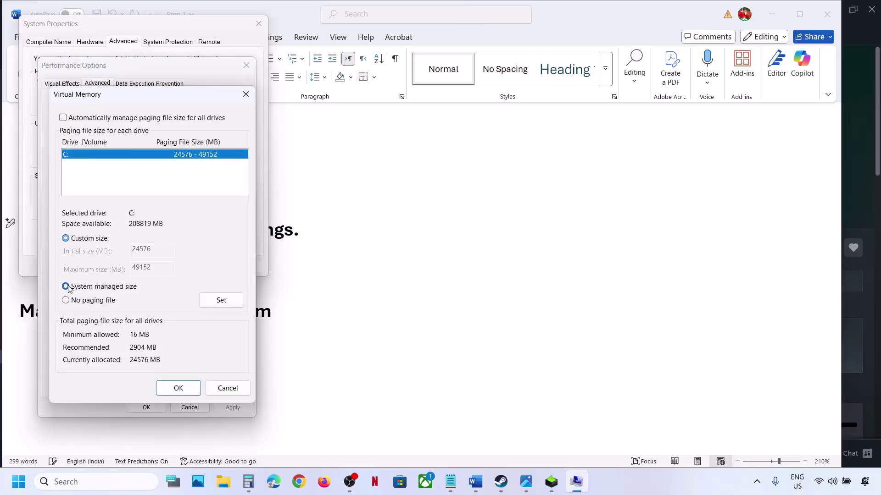
click(219, 303)
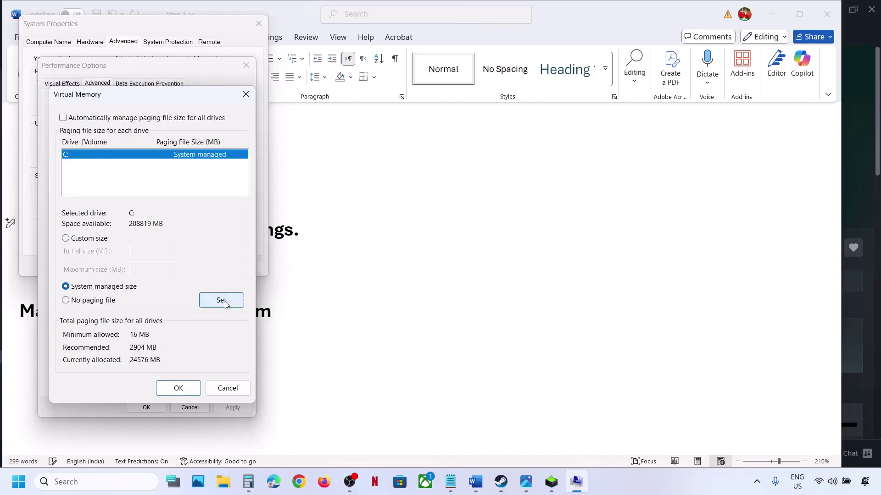
click(179, 389)
click(532, 282)
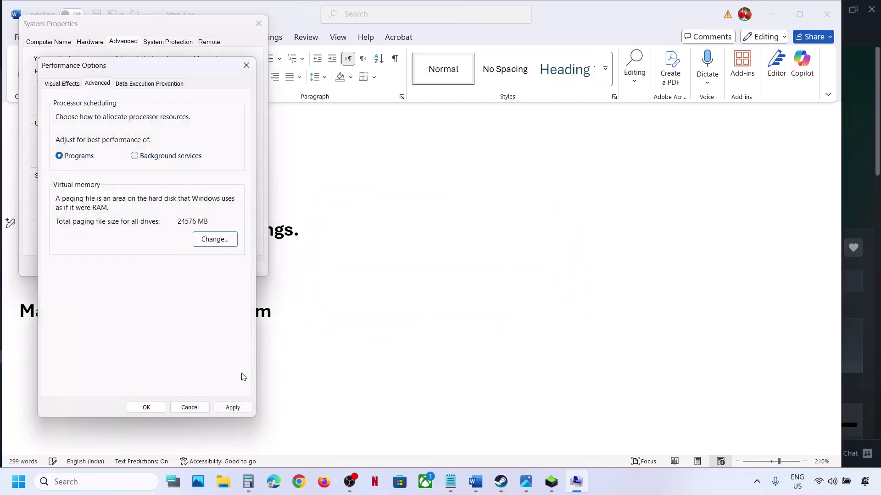
Confirm the Performance Options and System Properties dialogs and dismiss the restart request without restarting
click(145, 407)
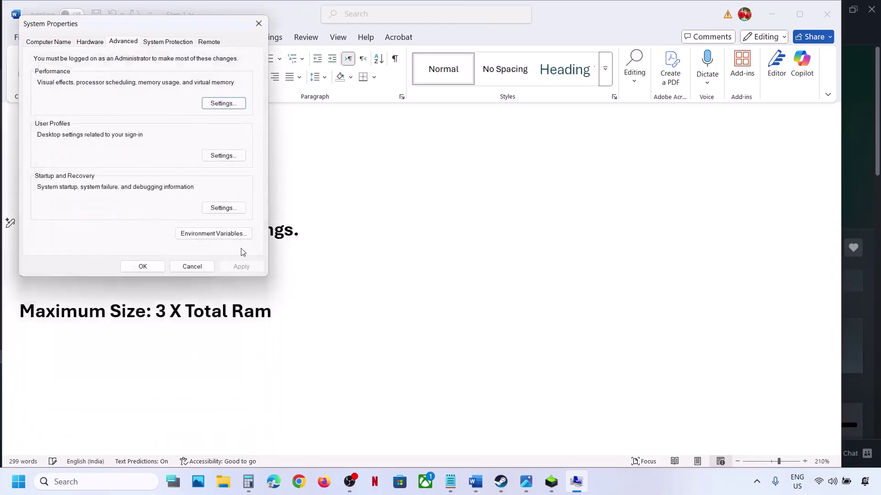
click(152, 265)
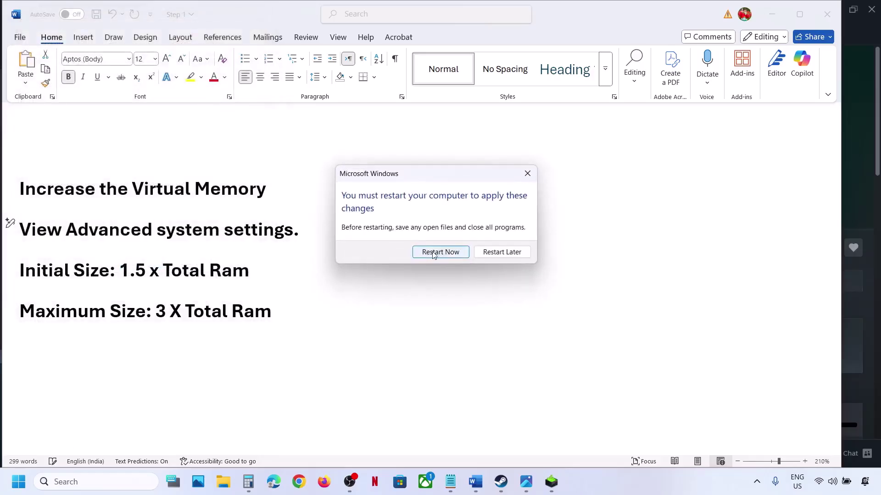
click(528, 173)
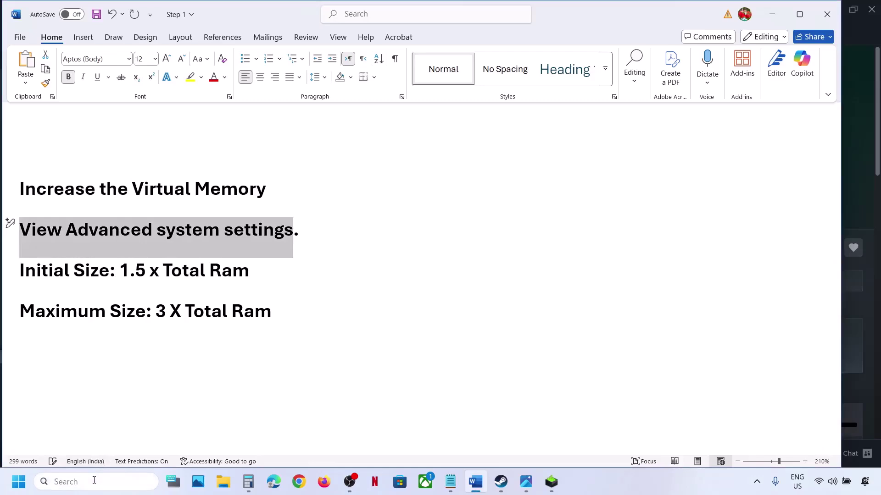
Search Windows for the copied "View Advanced system settings" text and reopen the Virtual Memory settings from the advanced performance options
click(92, 482)
key(ctrl+v)
click(97, 126)
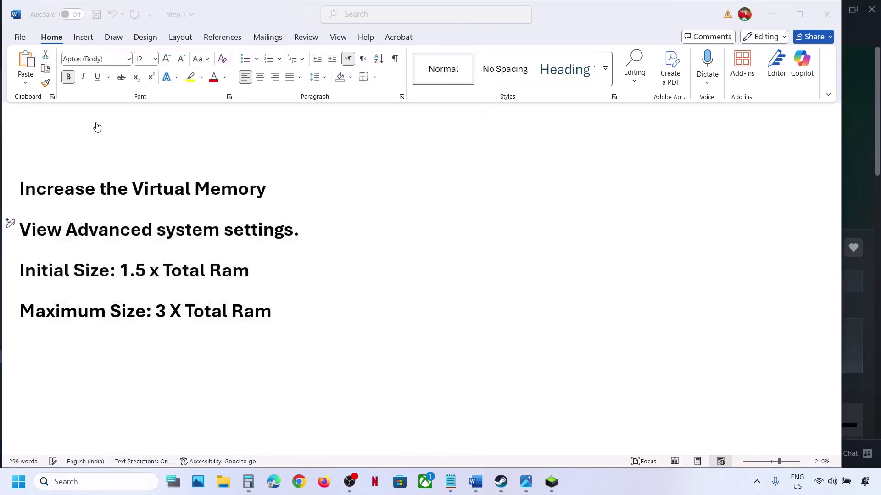
click(230, 120)
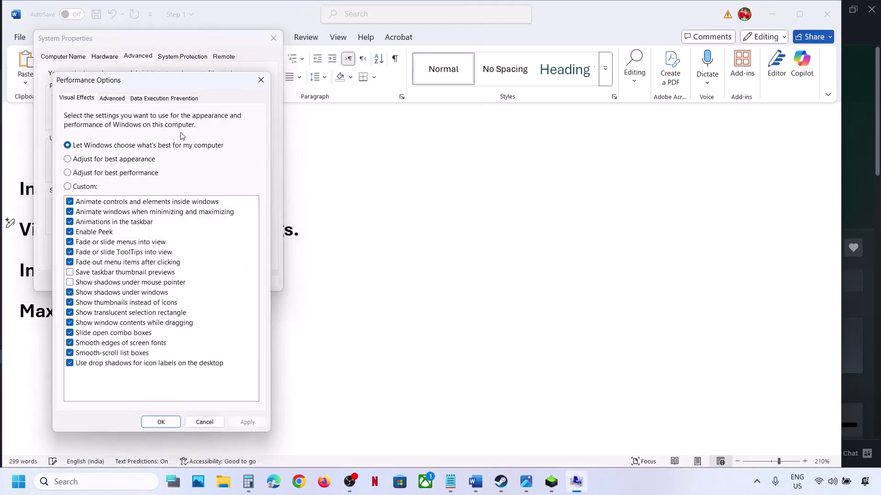
click(117, 99)
click(236, 256)
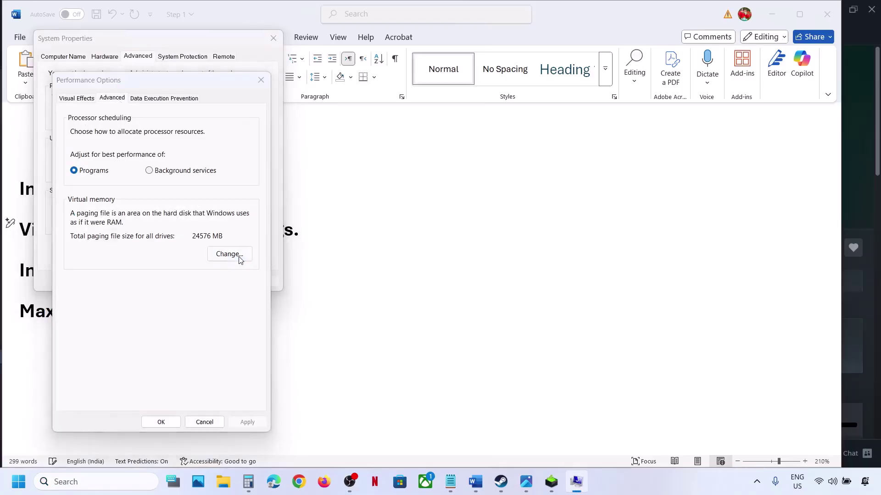
Turn on automatic paging file size management for all drives and confirm all the open system dialogs
click(78, 133)
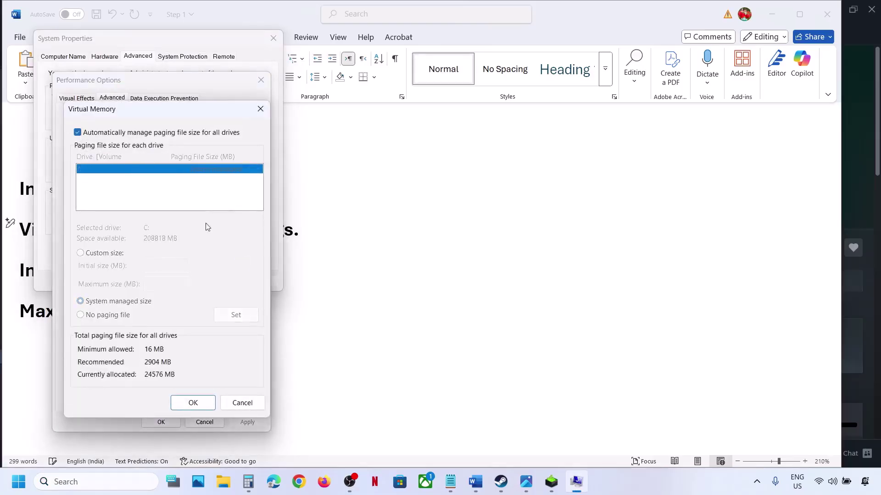
click(192, 403)
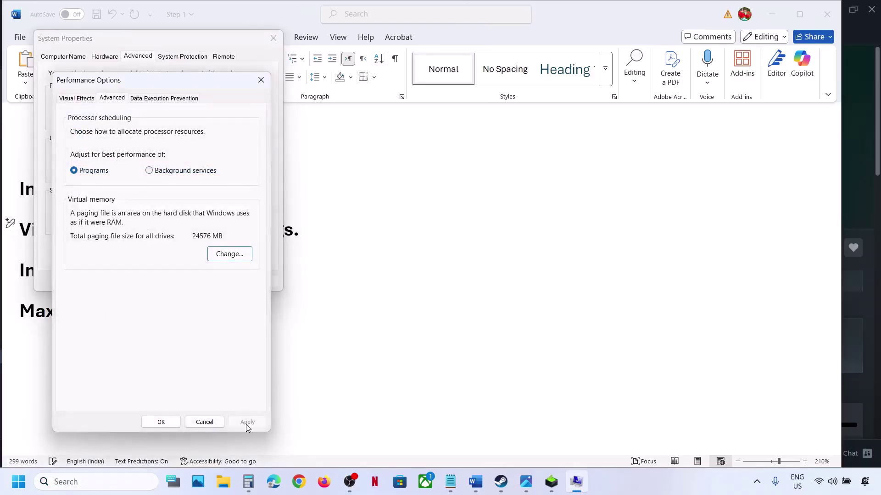
click(161, 422)
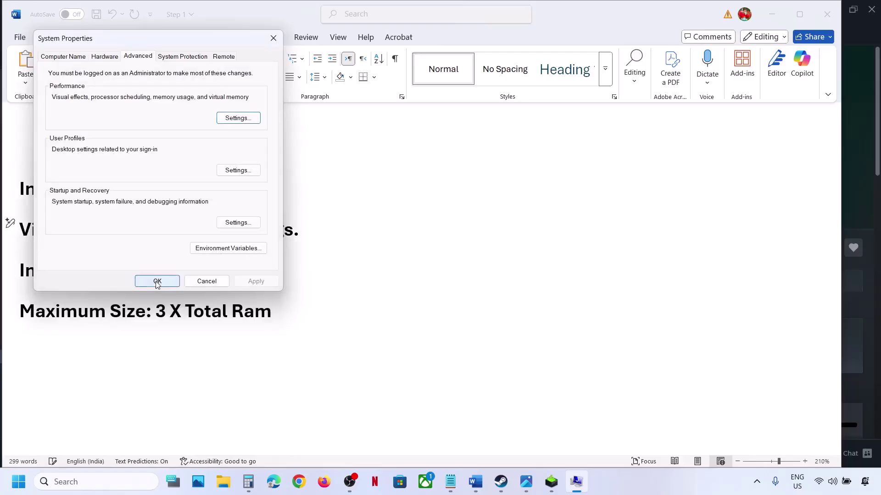
click(157, 280)
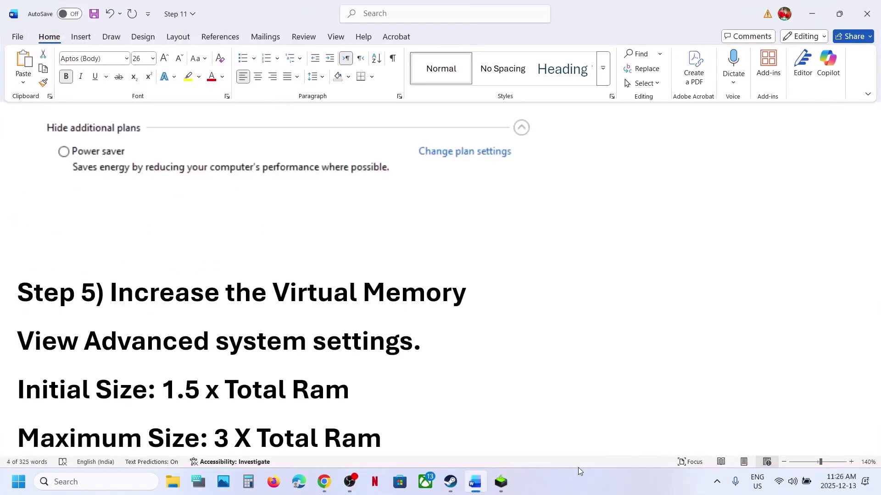
Go to Step 6 of the guide, switch to Steam, browse Ashes of Creation's local files and open its Game\EasyAntiCheat folder
scroll(312, 381, down, 5)
scroll(310, 379, up, 1)
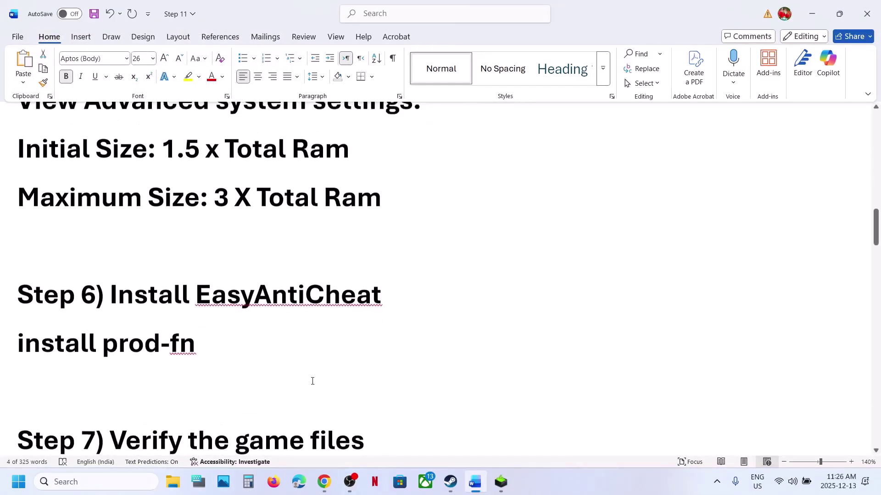
click(450, 482)
right_click(66, 222)
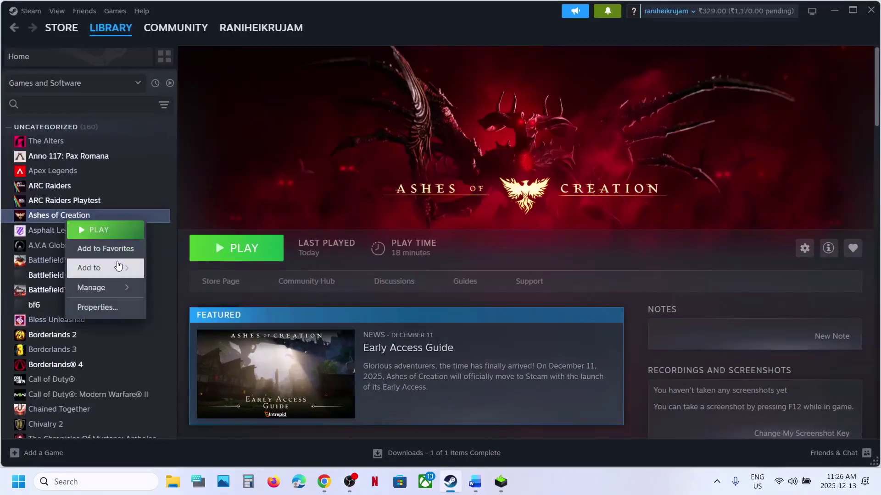
mouse_move(108, 287)
click(208, 308)
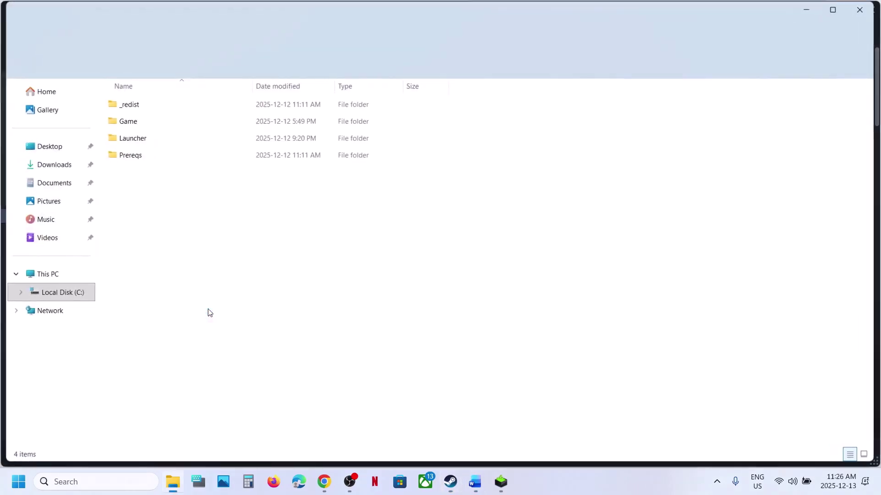
double_click(134, 121)
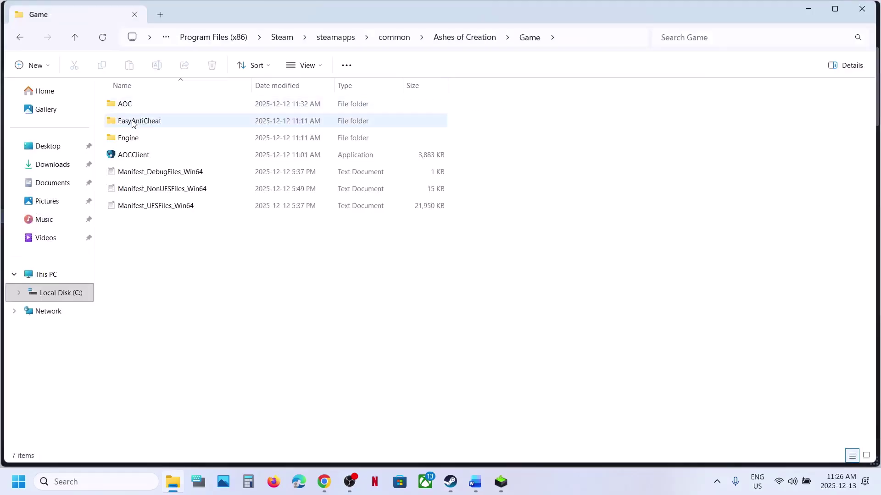
double_click(133, 122)
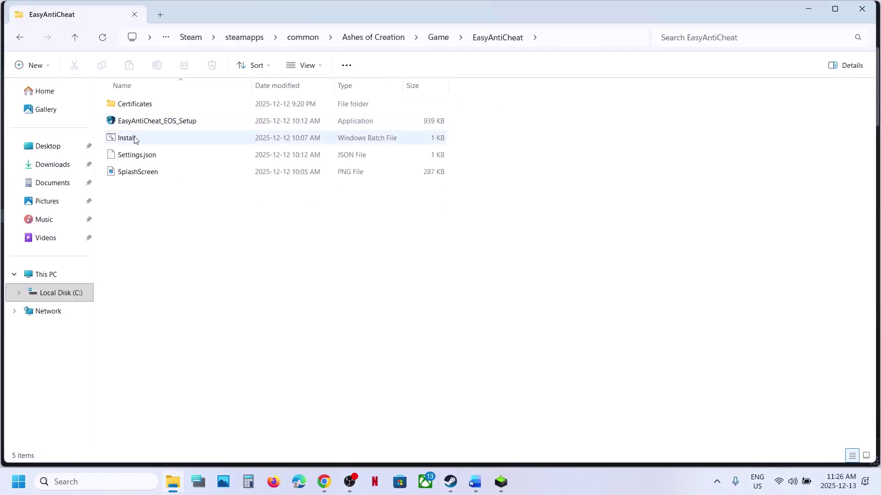
Run the Install batch file in the EasyAntiCheat folder as administrator and close its console window
click(136, 139)
right_click(136, 139)
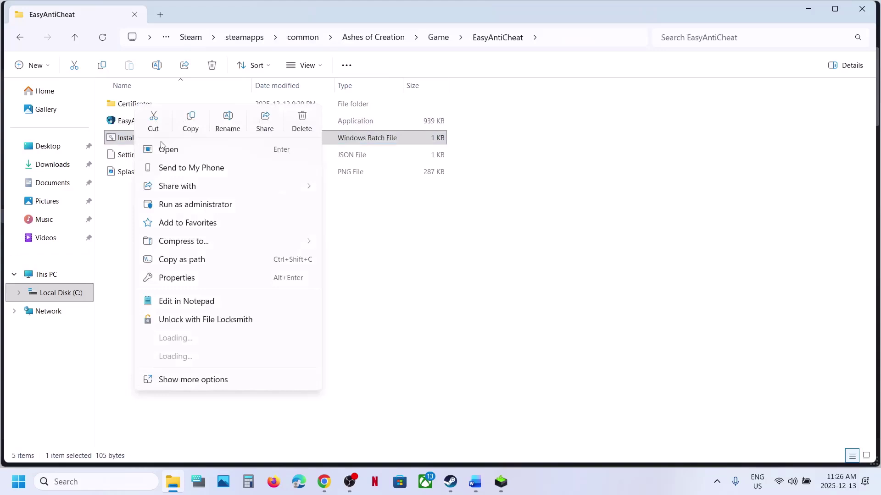
click(192, 204)
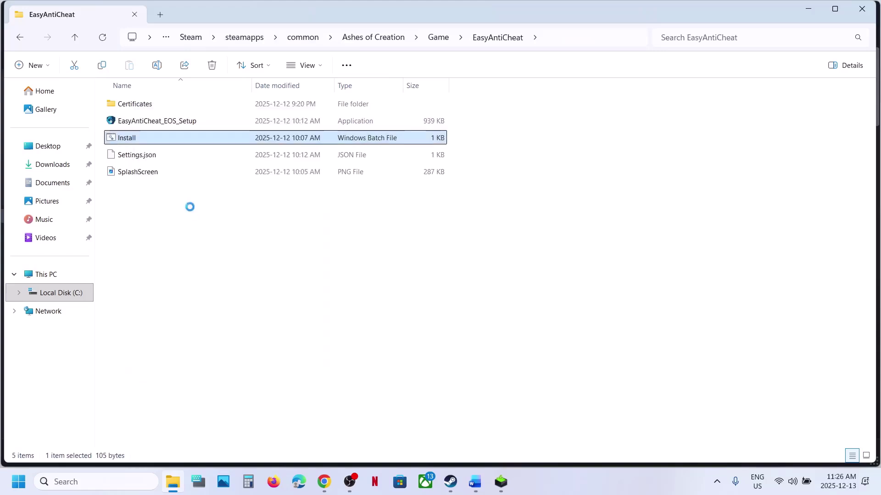
click(382, 356)
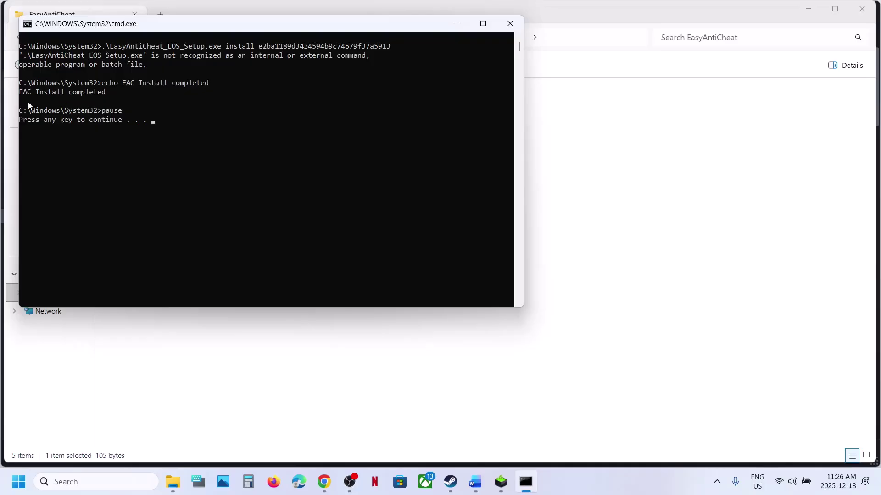
click(124, 158)
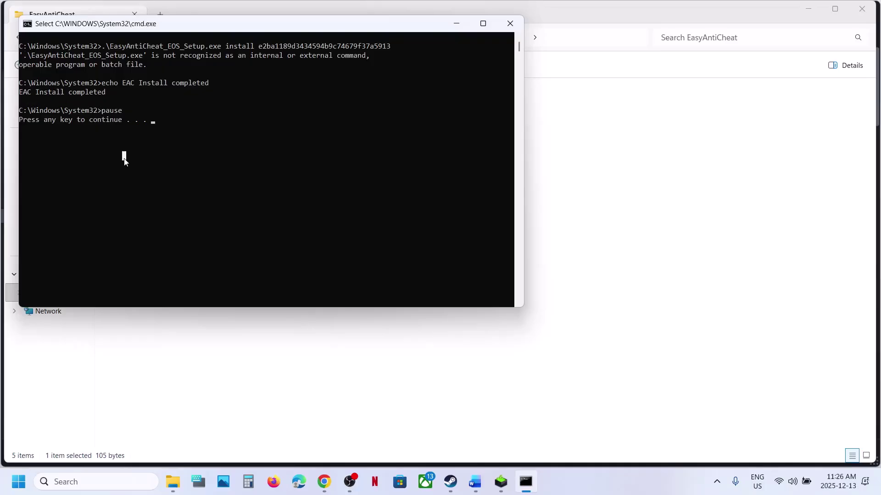
key(Return)
key(Return)
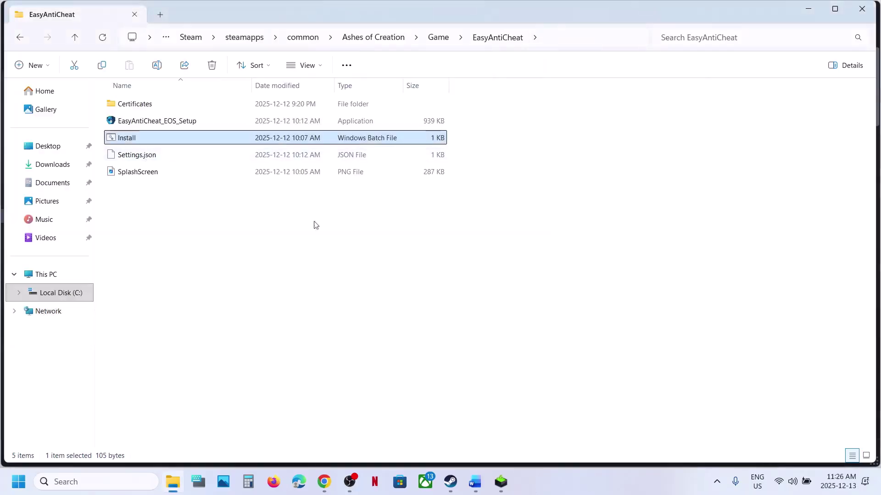
Check Step 6 in the guide and create a desktop shortcut to EasyAntiCheat_EOS_Setup
click(477, 484)
click(478, 485)
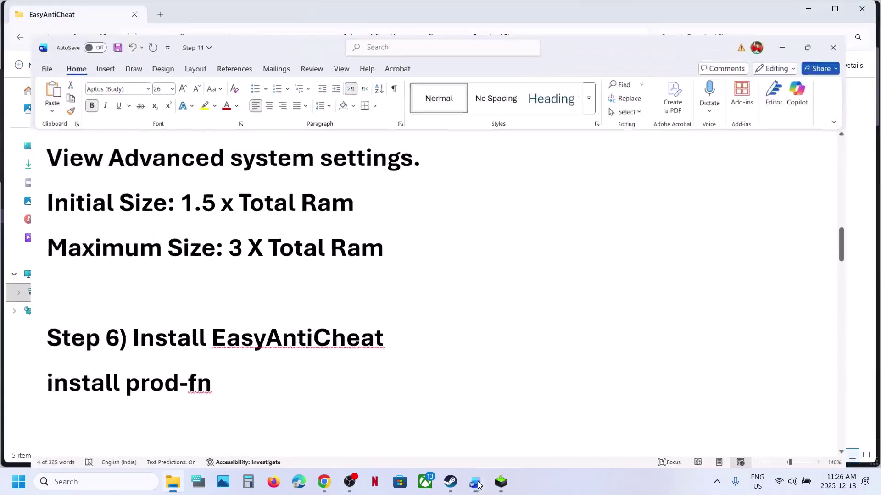
click(141, 123)
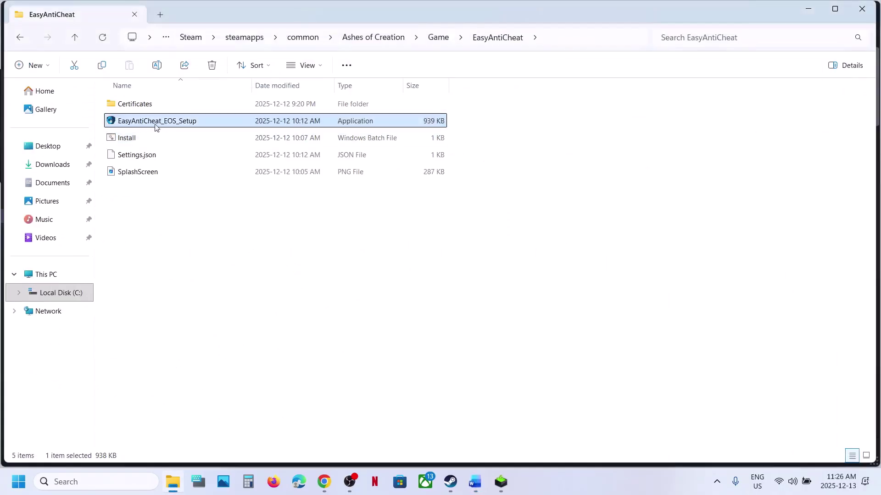
right_click(151, 125)
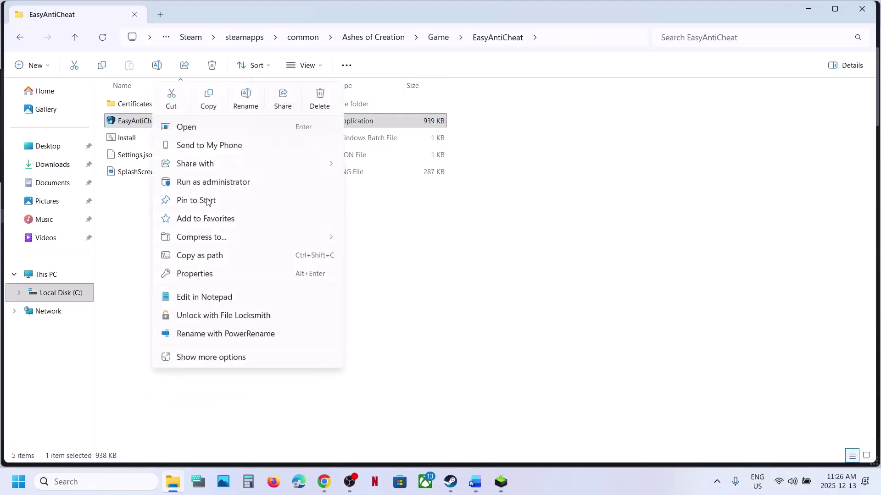
click(205, 358)
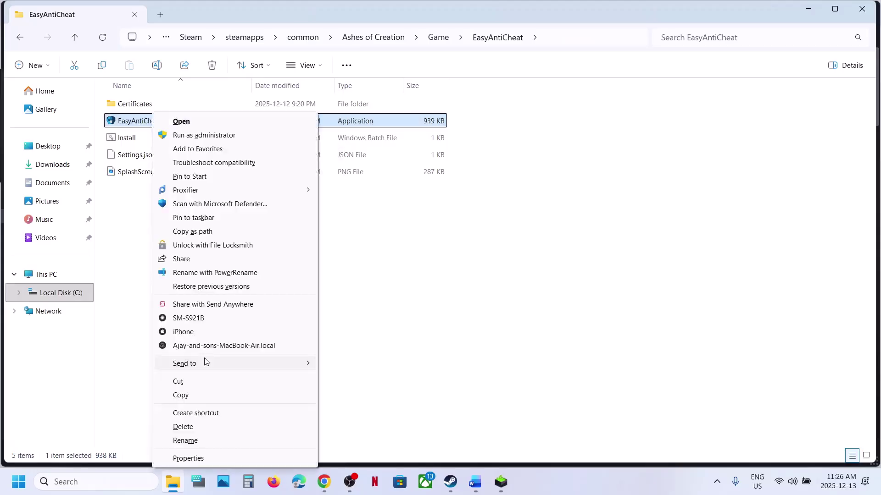
mouse_move(214, 363)
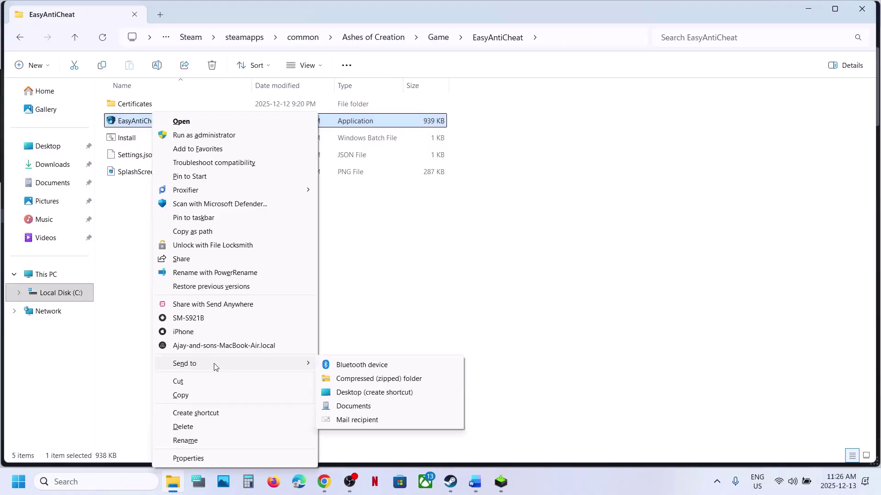
click(372, 393)
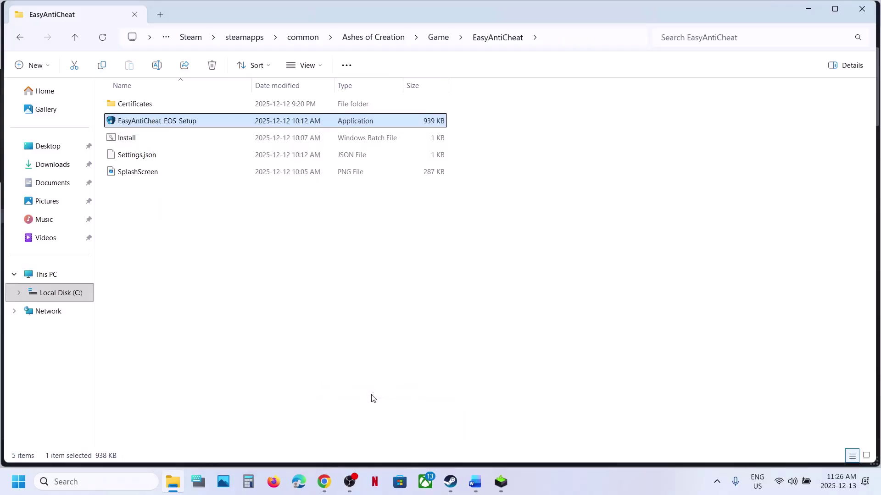
Show the desktop, move the EasyAntiCheat_EOS_Setup shortcut to the middle of it and open the shortcut's properties
key(super+d)
drag(65, 243, 444, 184)
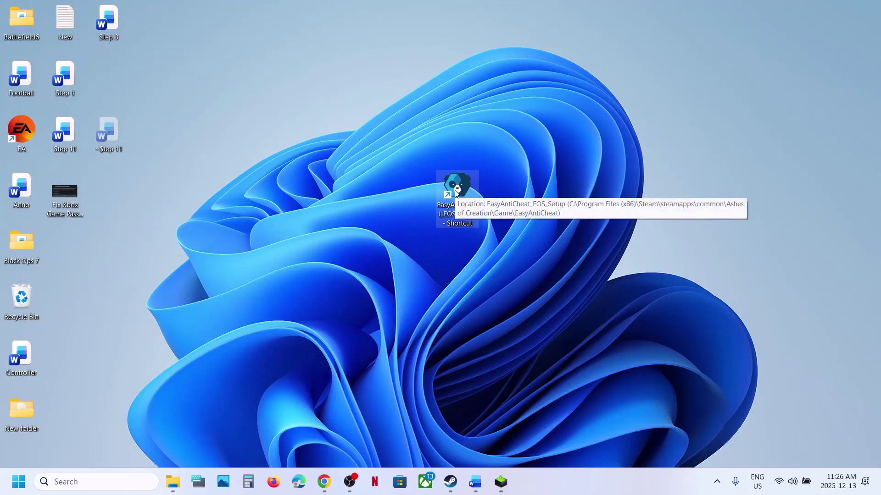
right_click(457, 194)
click(497, 270)
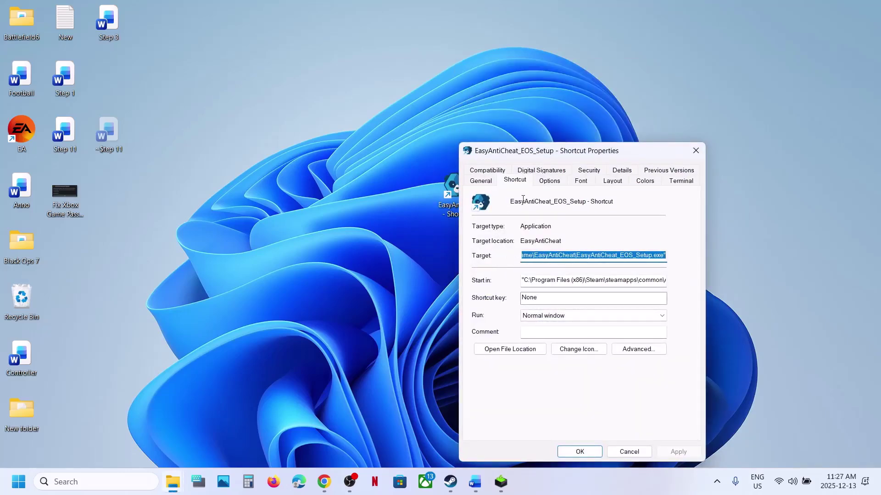
Copy "install prod-fn" from the guide, append it to the end of the shortcut's target and apply the change
click(666, 254)
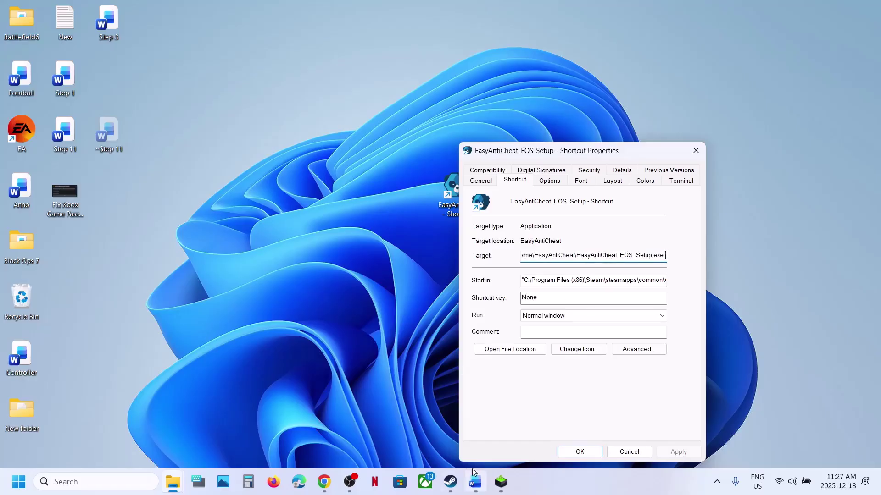
click(475, 481)
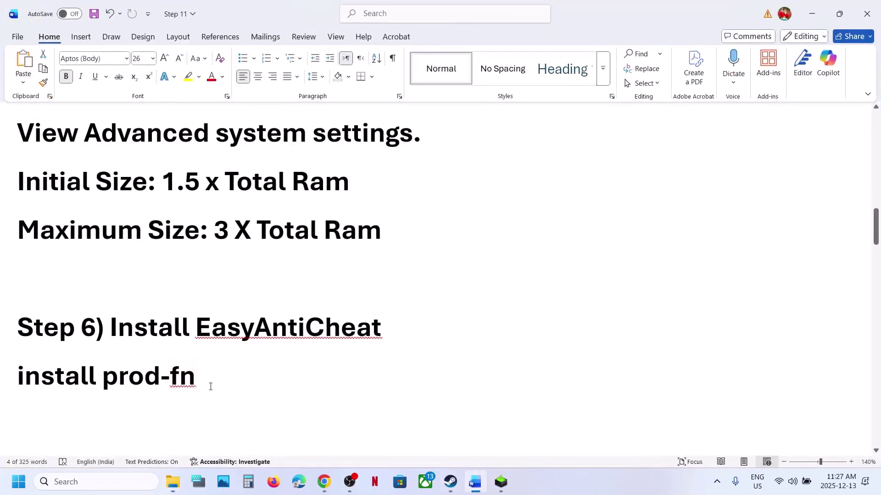
drag(216, 376, 62, 374)
key(ctrl+c)
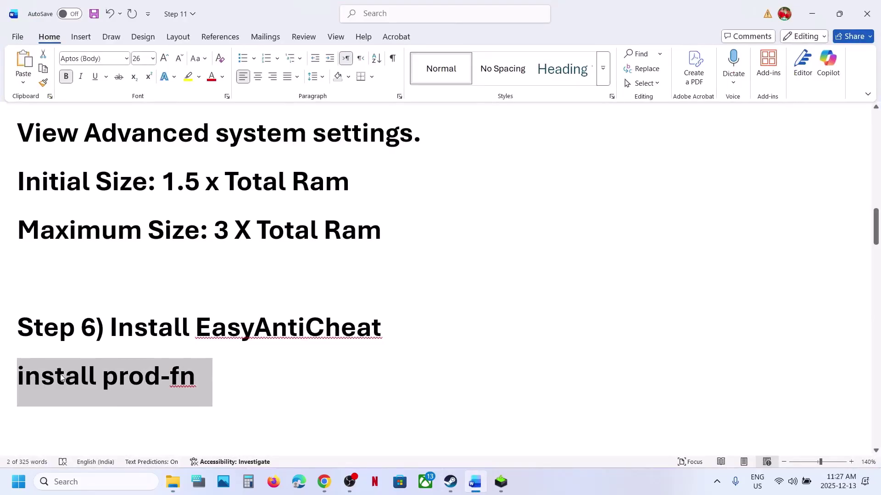
click(811, 13)
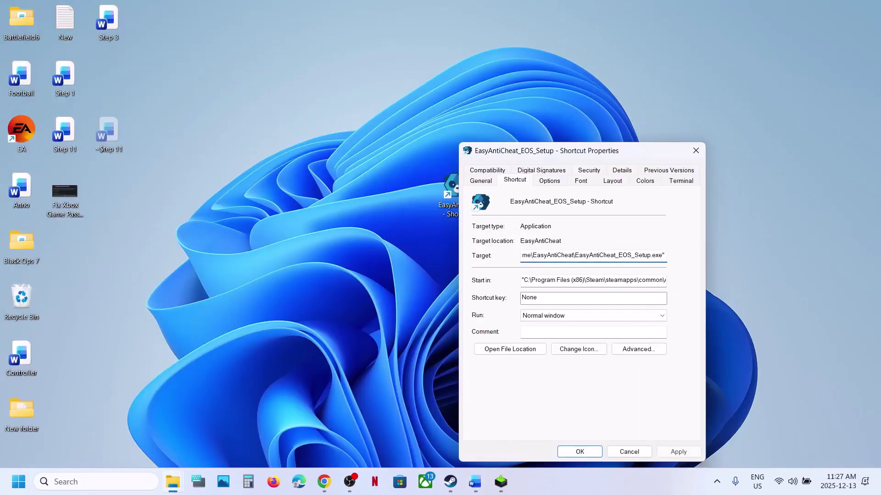
key(ctrl+v)
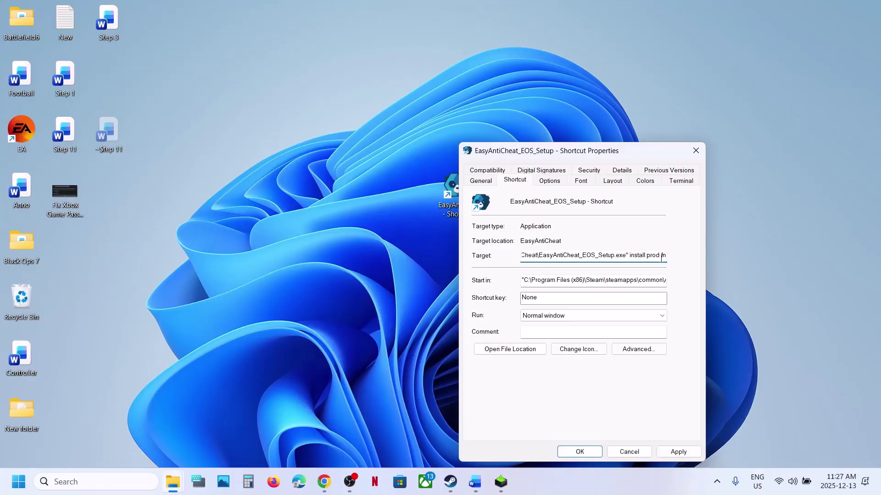
click(678, 452)
click(580, 454)
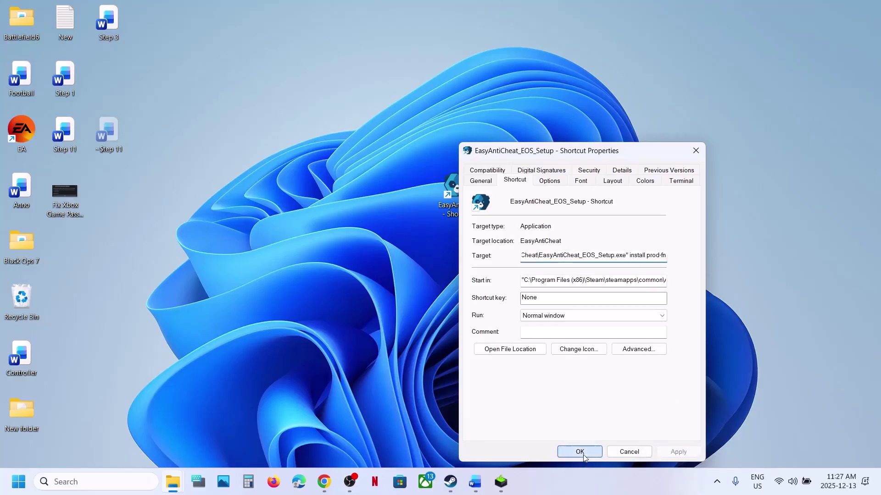
Run the EasyAntiCheat_EOS_Setup shortcut as administrator and allow it to make changes to the device
right_click(457, 200)
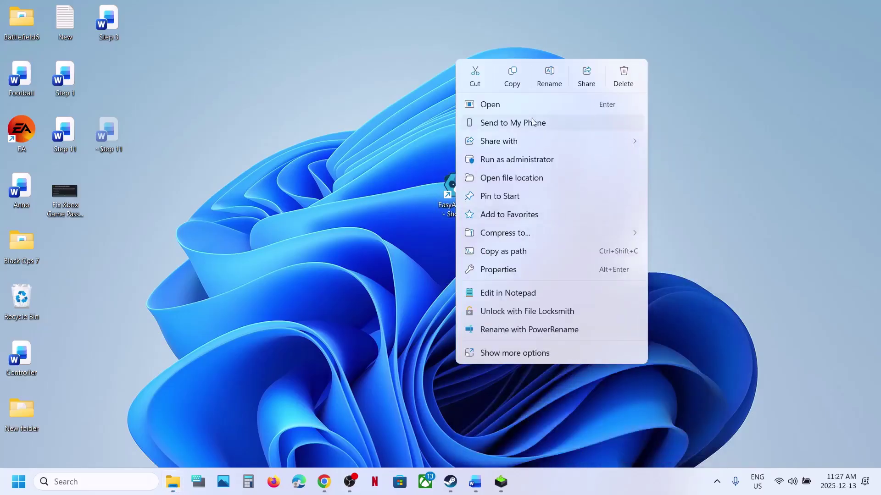
click(518, 160)
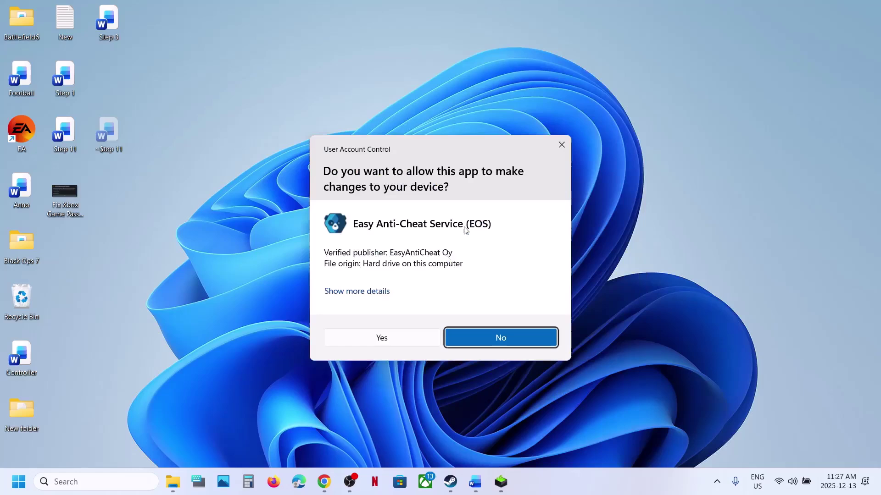
click(397, 339)
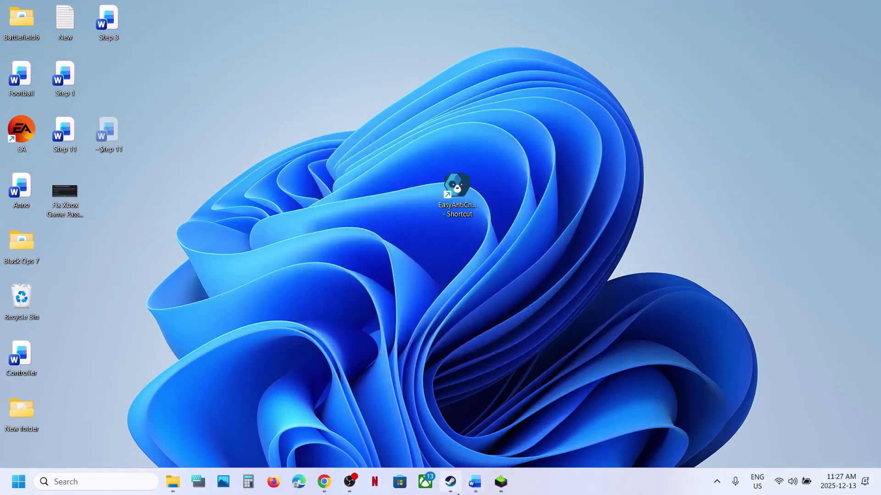
Check Step 7 in the guide, view the file verification option in Steam's Installed Files properties for Ashes of Creation and close them
click(450, 481)
click(475, 481)
scroll(318, 269, down, 3)
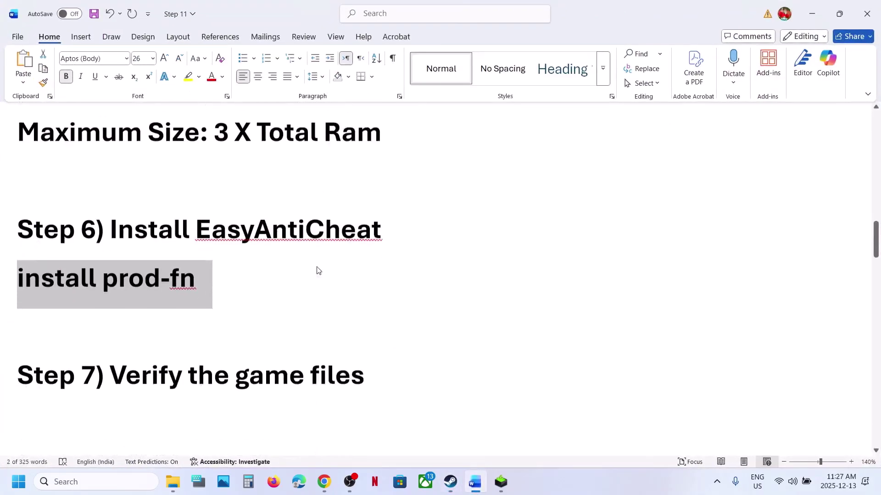
scroll(317, 271, up, 1)
click(441, 480)
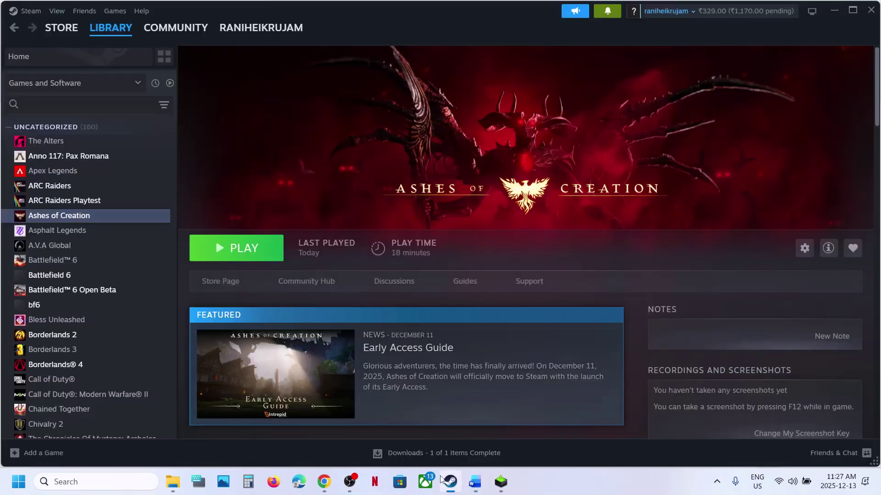
right_click(94, 211)
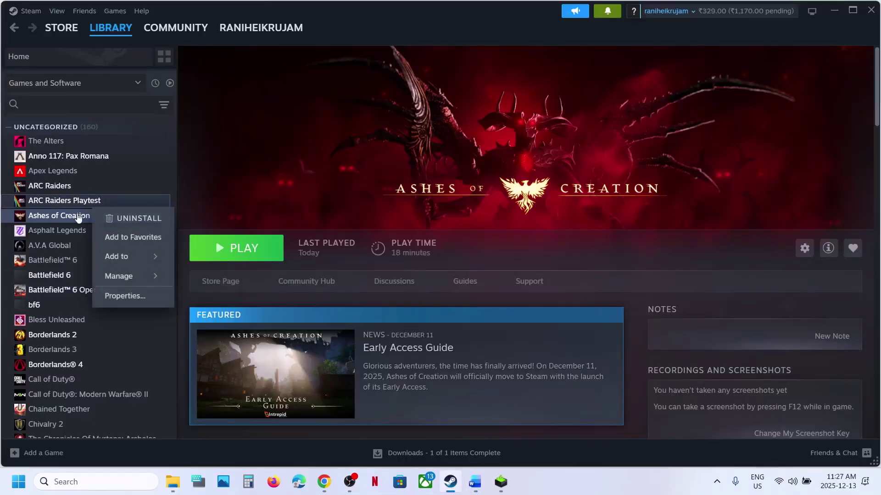
click(113, 302)
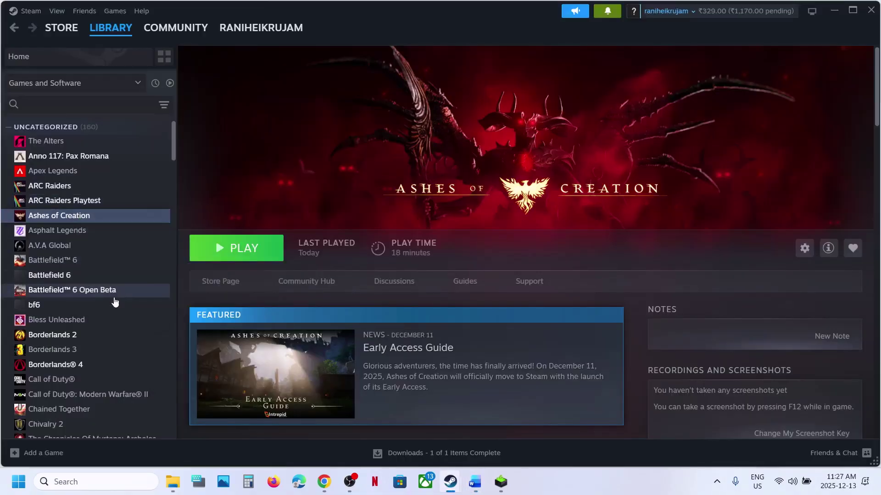
click(268, 173)
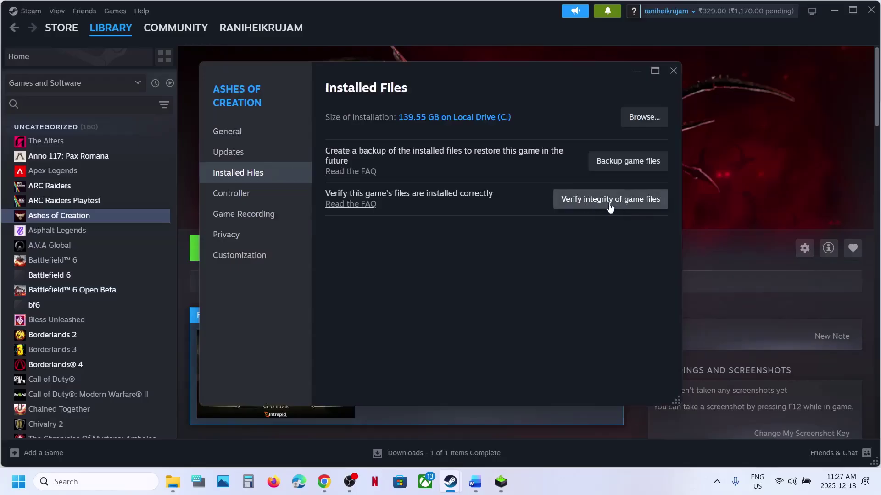
click(673, 71)
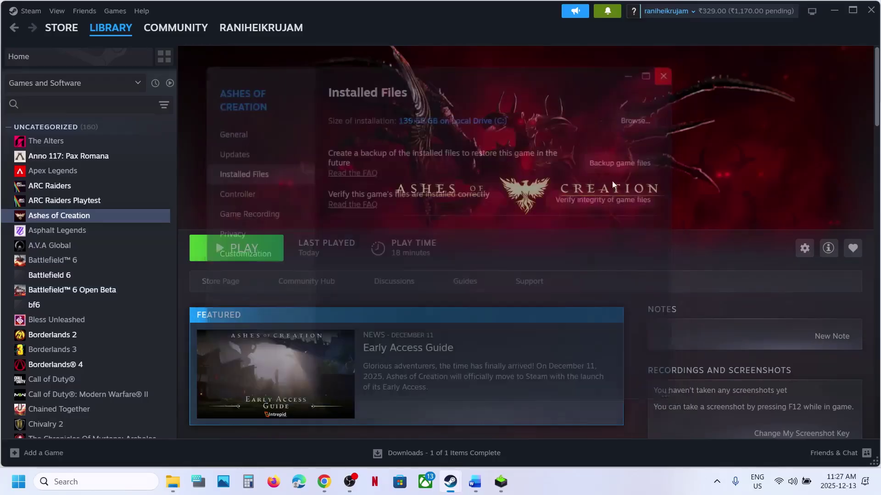
Read Step 8 in the Word guide and highlight the warning "all saved settings will be lost"
click(475, 481)
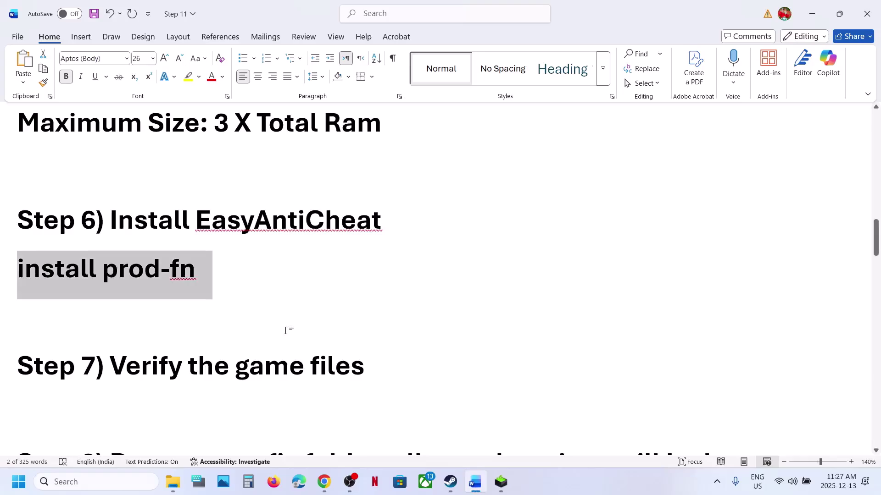
scroll(285, 330, down, 3)
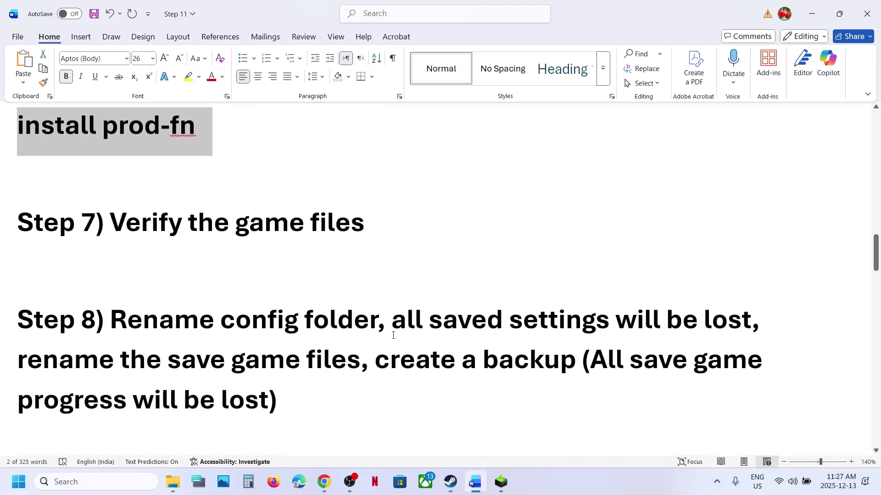
drag(395, 327, 752, 327)
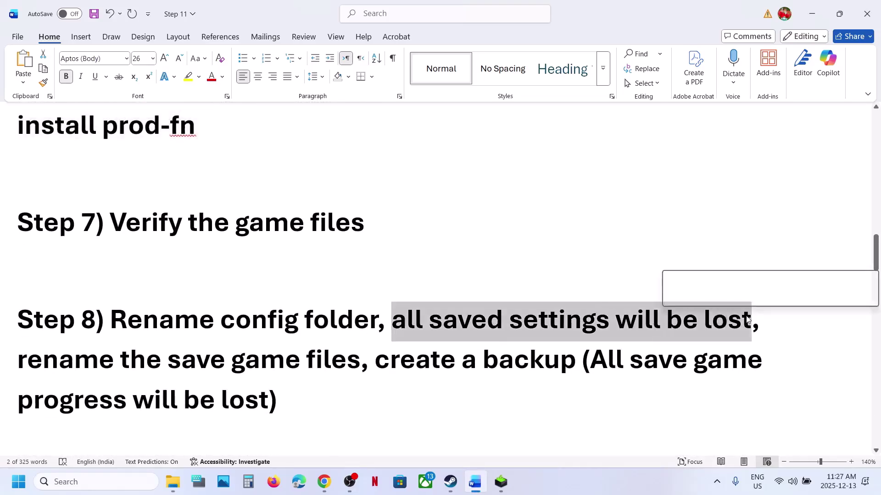
Switch to File Explorer and open the current user's profile folder under Users on Local Disk (C:)
click(172, 482)
click(46, 276)
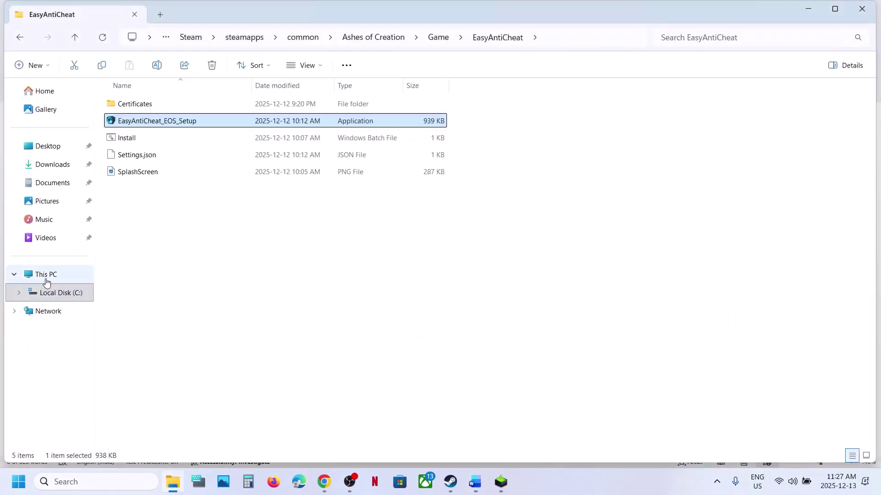
double_click(170, 115)
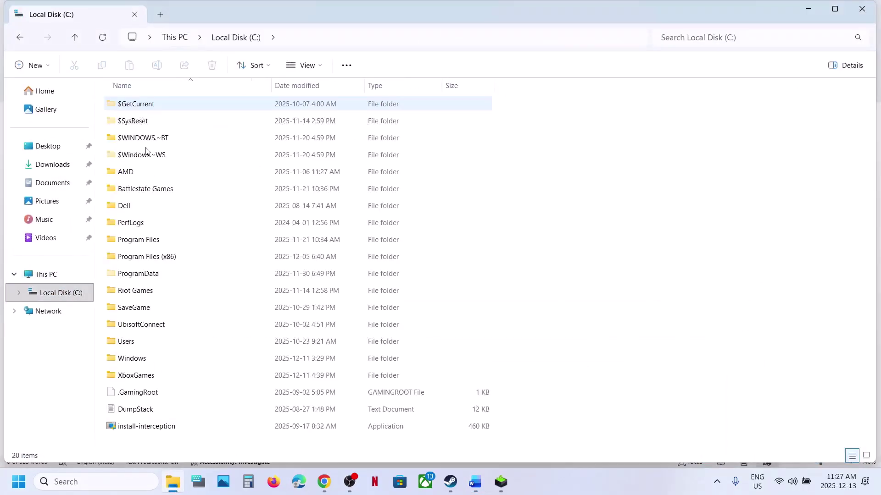
double_click(135, 345)
click(152, 104)
double_click(152, 104)
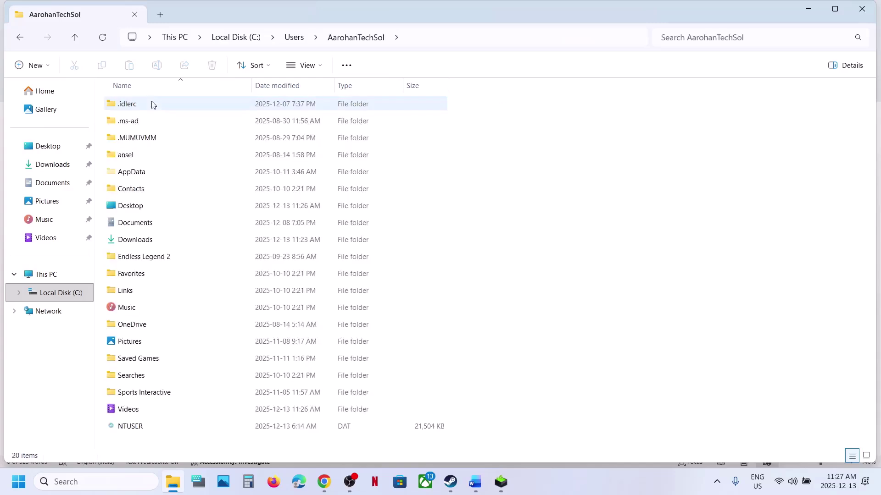
Check the display option for hidden items and open the Saved folder under AppData\Local\AOC
click(136, 174)
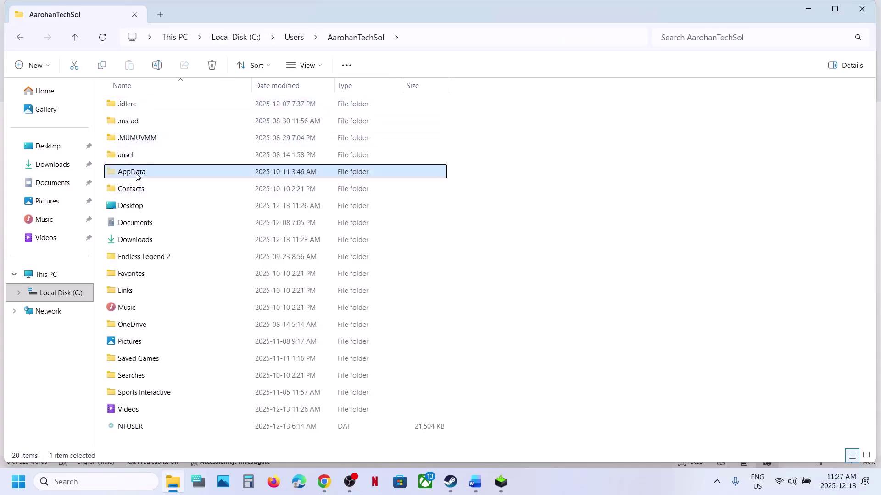
click(323, 66)
mouse_move(307, 280)
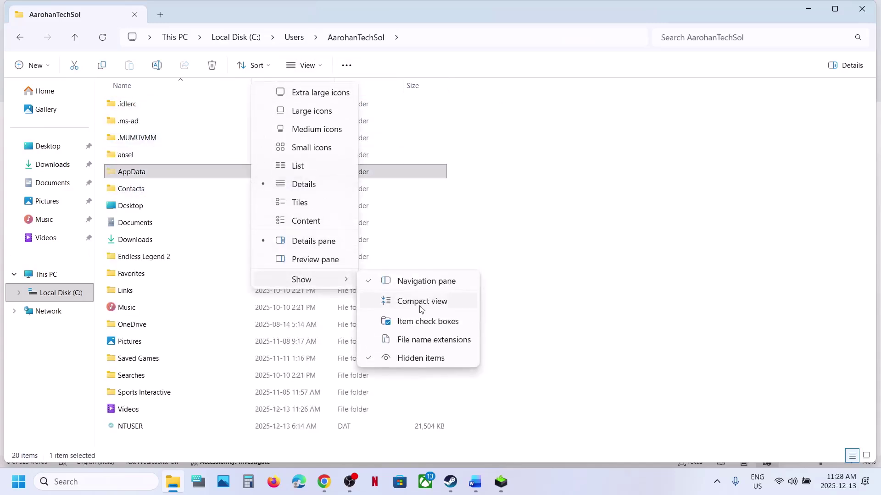
double_click(183, 176)
double_click(135, 107)
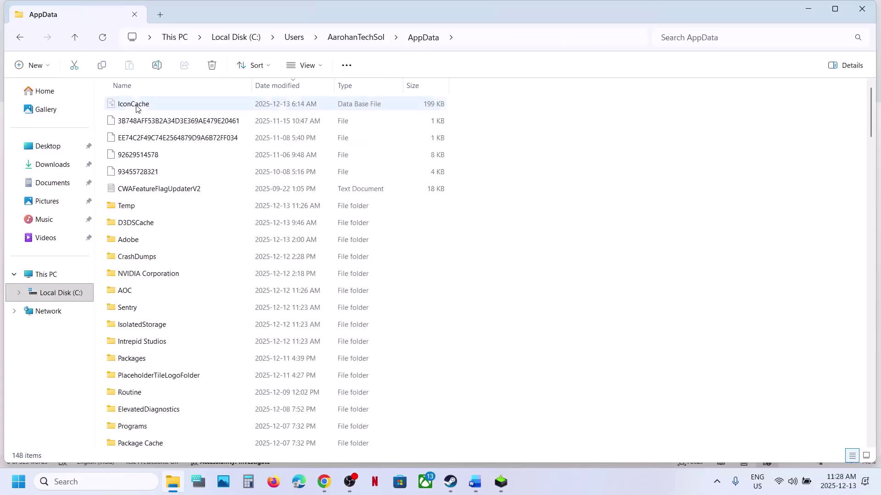
click(146, 294)
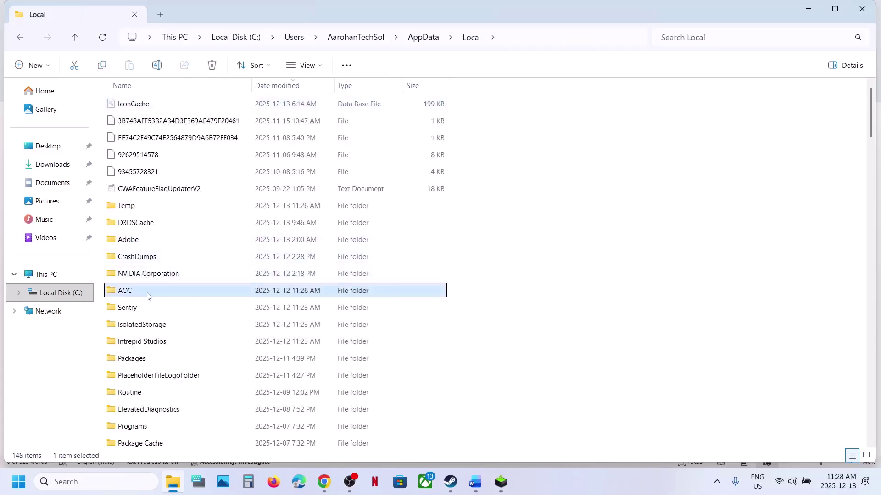
double_click(143, 296)
double_click(133, 121)
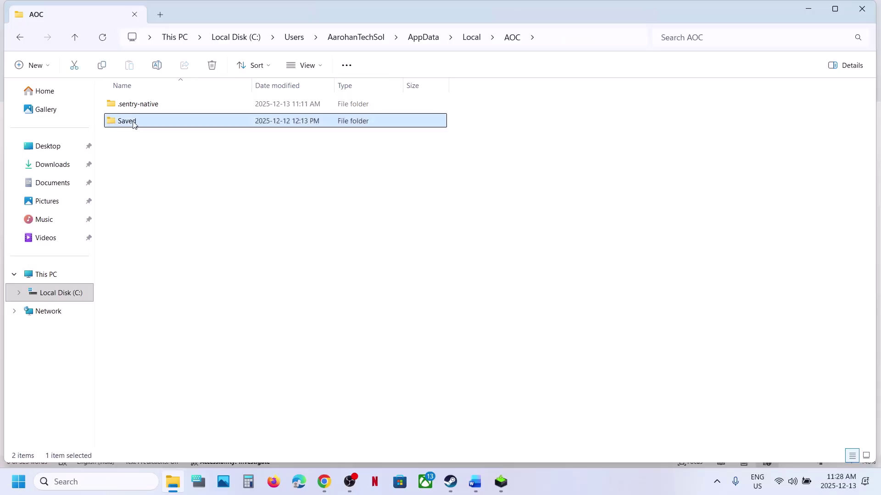
Rename the Config folder in AOC\Saved to Config.old
right_click(147, 101)
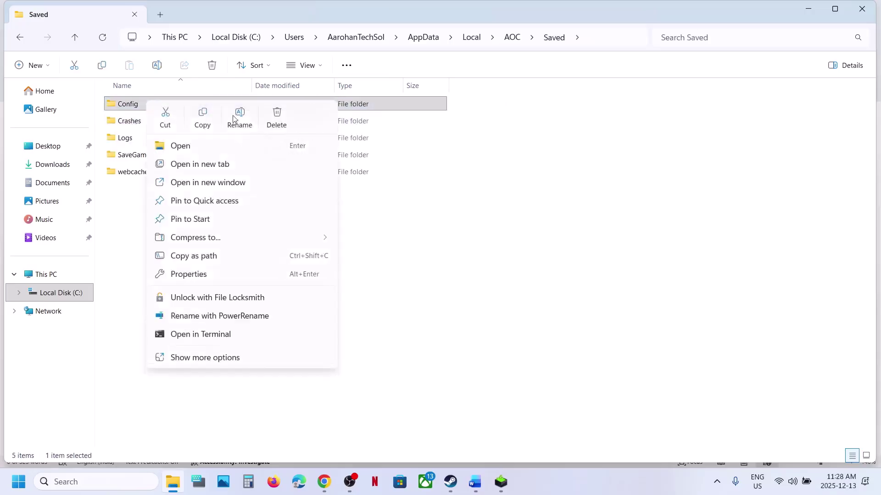
click(244, 119)
click(147, 104)
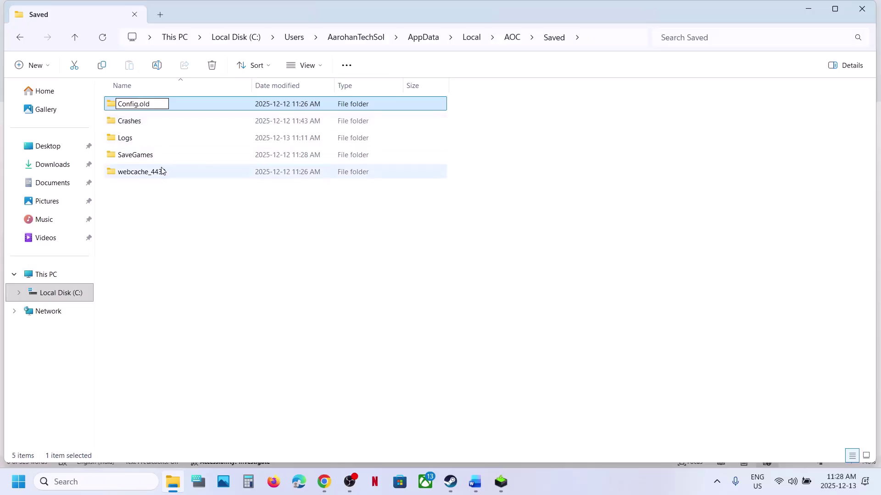
key(Return)
click(213, 272)
Review Step 8 in the Word guide, highlighting the parts on renaming save game files, losing progress and creating a backup
click(473, 489)
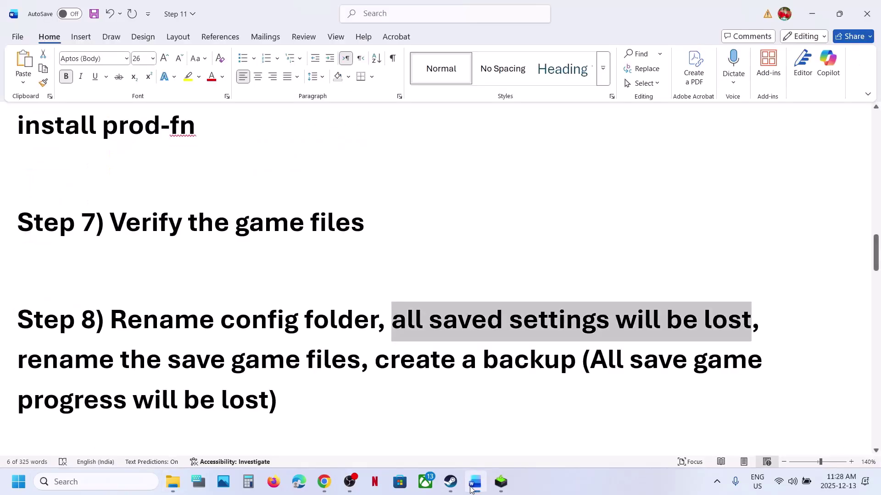
drag(30, 358, 361, 364)
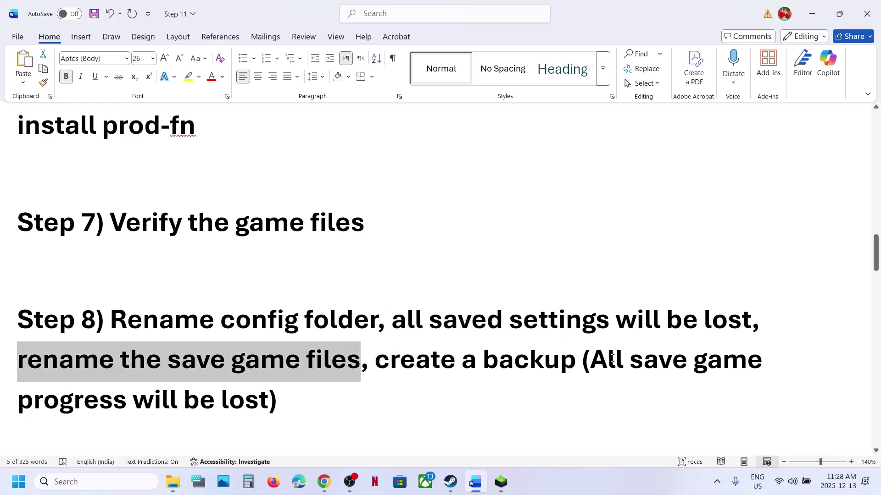
drag(592, 360, 269, 402)
click(200, 374)
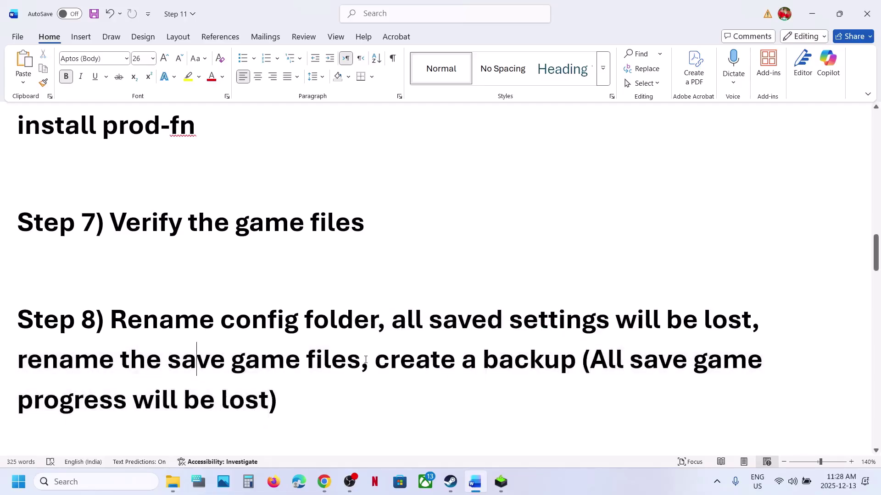
drag(381, 360, 579, 362)
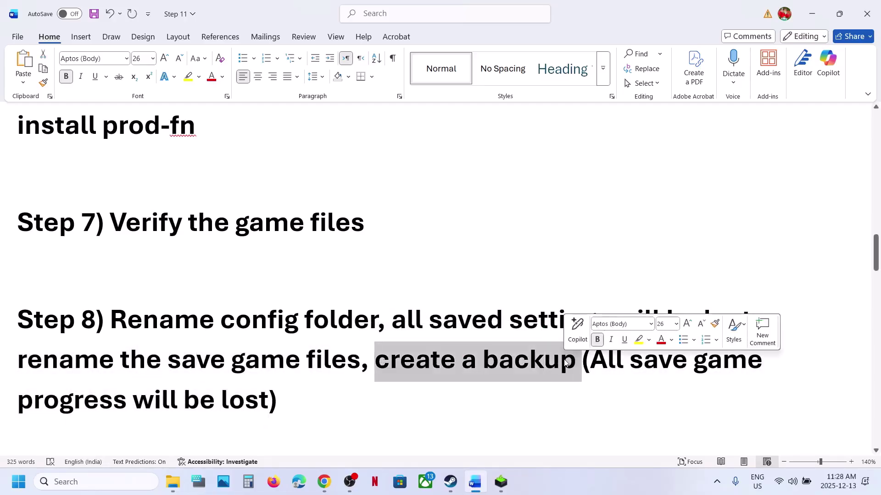
Copy the AOC folder from AppData\Local to the desktop as a backup and move the copy beside the EasyAntiCheat shortcut
click(178, 485)
click(74, 37)
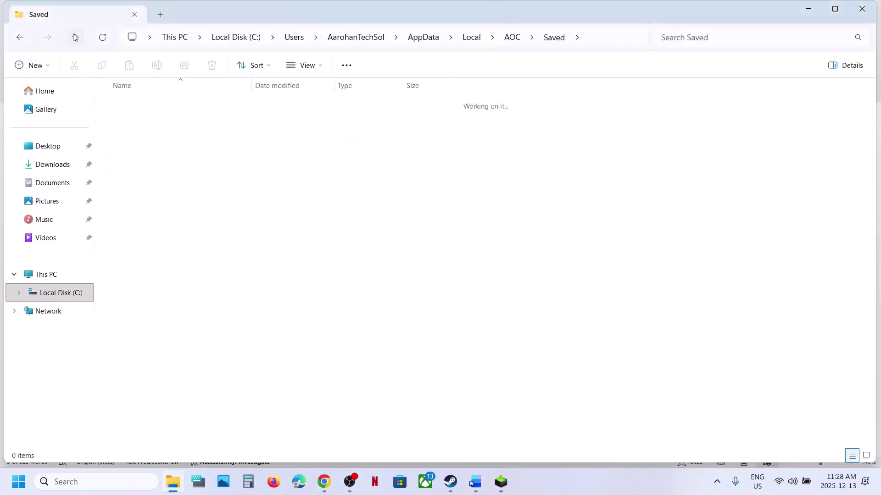
click(82, 39)
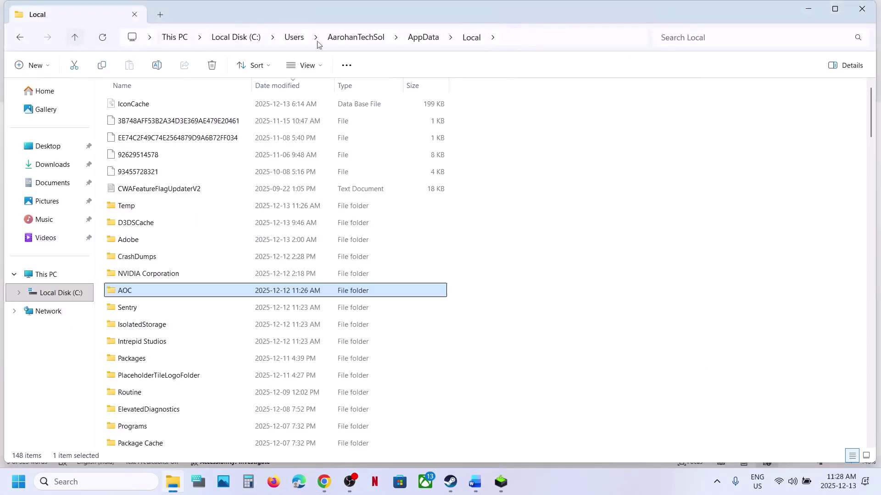
click(523, 41)
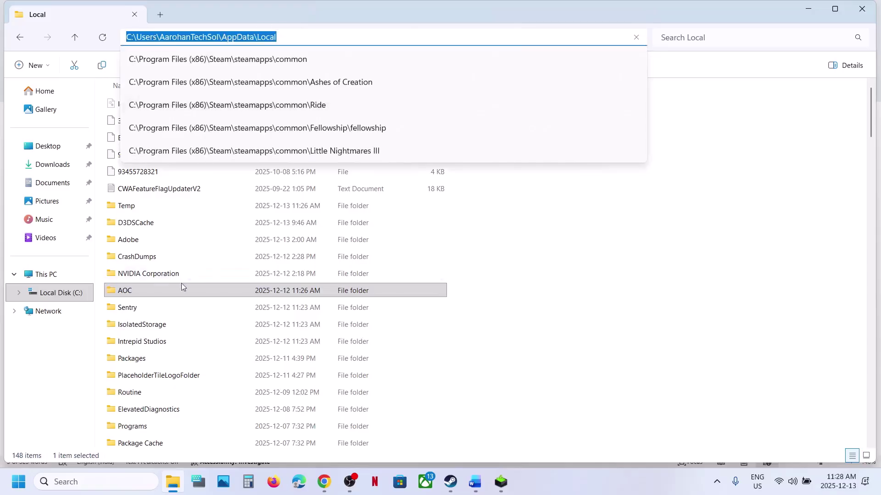
click(136, 295)
right_click(137, 295)
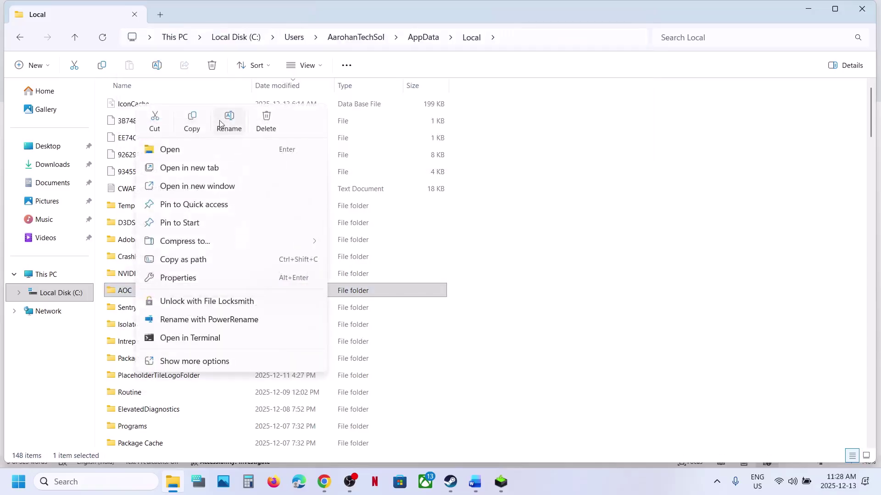
click(207, 126)
key(super+d)
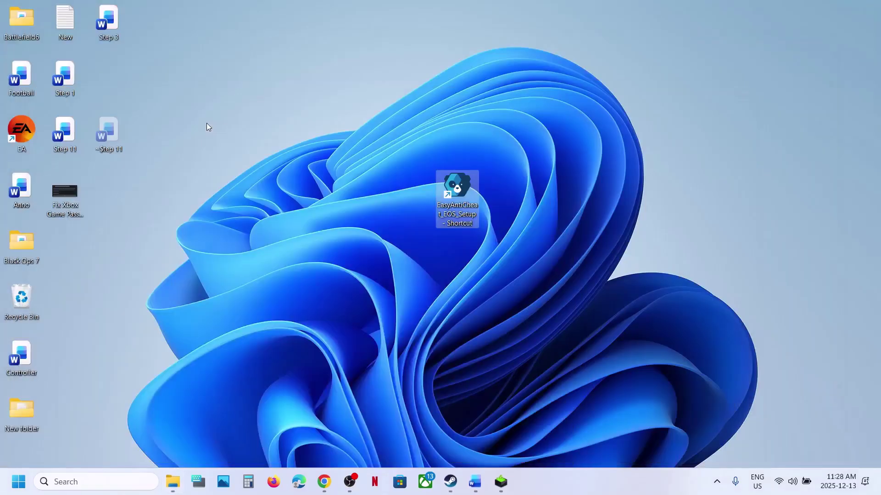
key(ctrl+v)
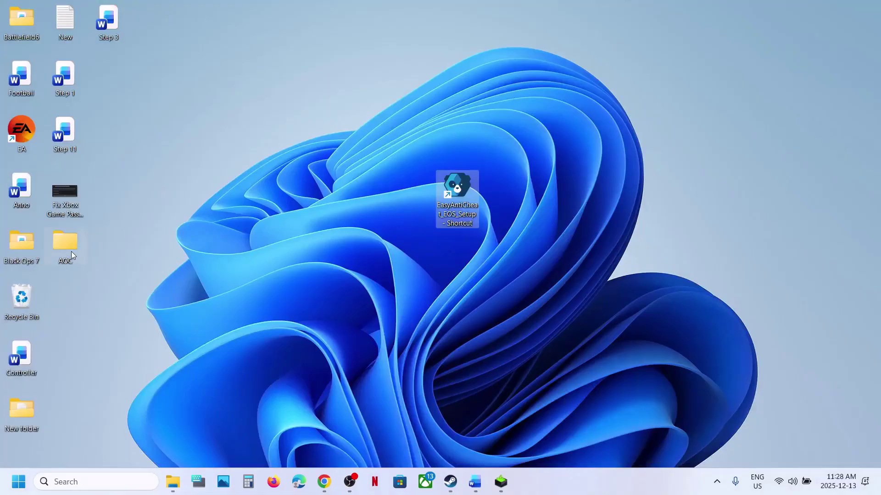
drag(70, 251, 417, 195)
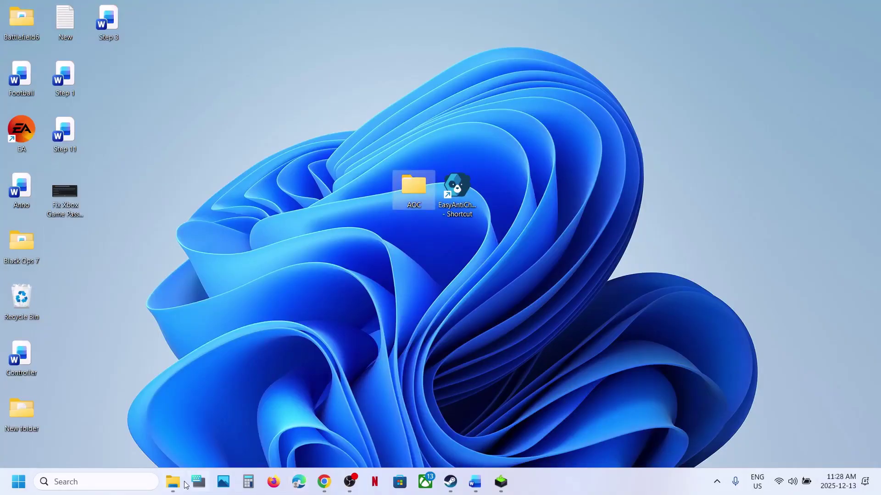
Rename the AOC folder in AppData\Local to AOC.old
click(183, 484)
right_click(130, 297)
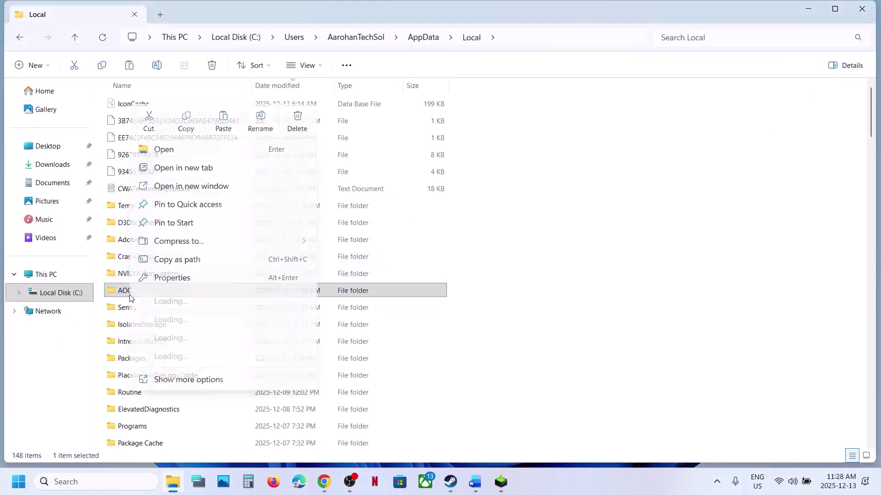
click(260, 122)
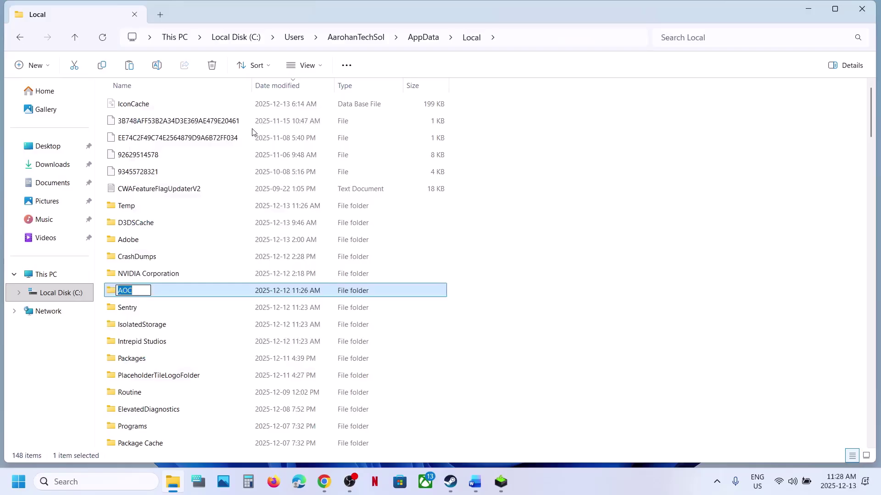
key(Return)
right_click(141, 293)
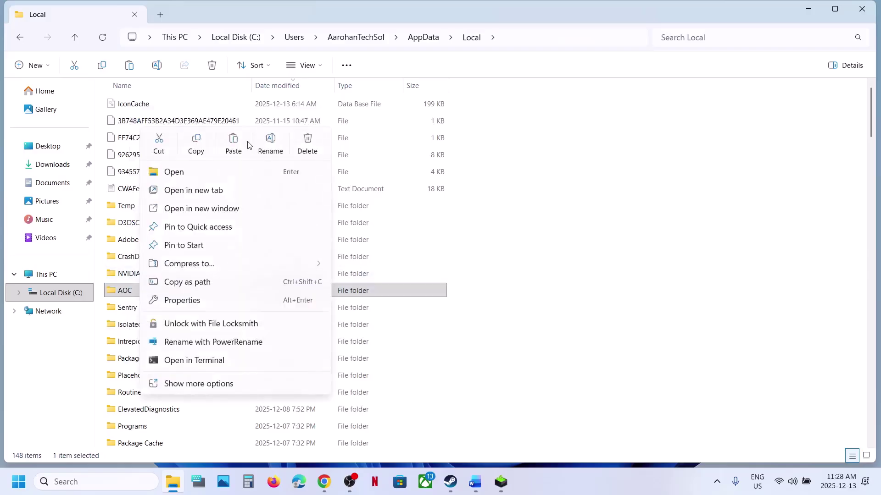
click(270, 145)
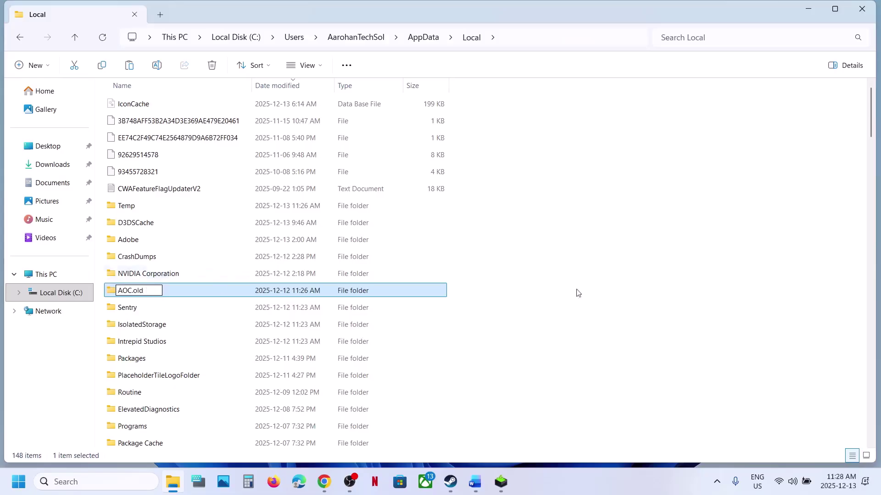
key(Return)
Review Step 9 in the Word guide about skipping the launcher
click(450, 481)
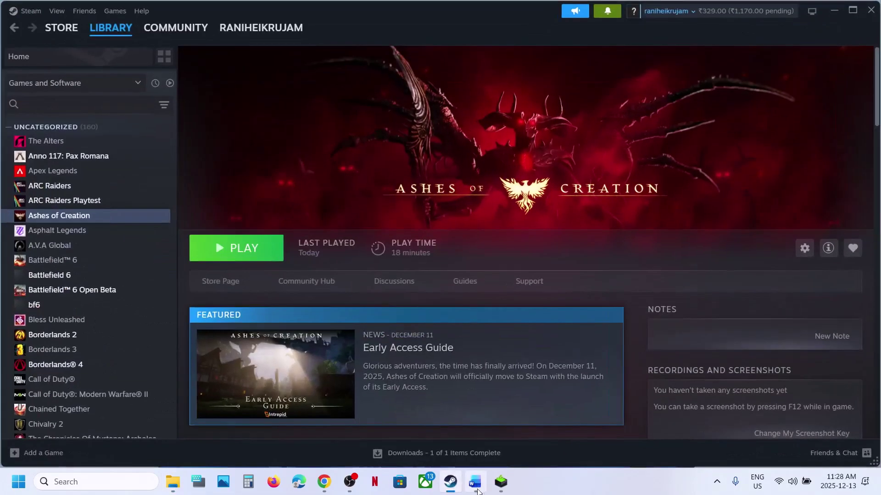
click(474, 482)
scroll(364, 327, down, 4)
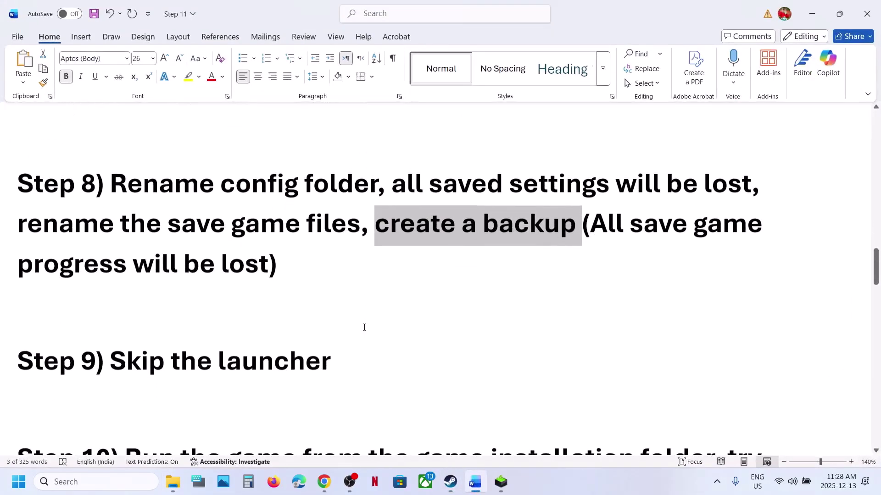
Browse the local files of Ashes of Creation from the Steam library and open its Game folder
click(450, 482)
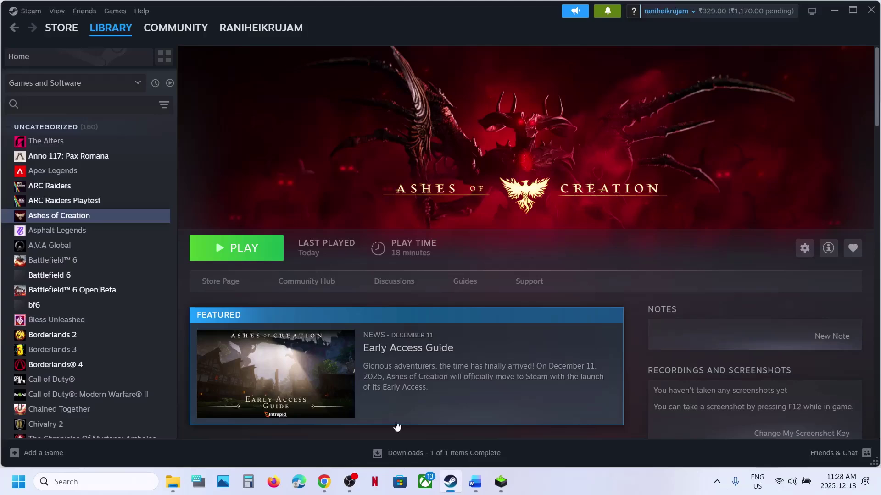
right_click(61, 216)
mouse_move(94, 284)
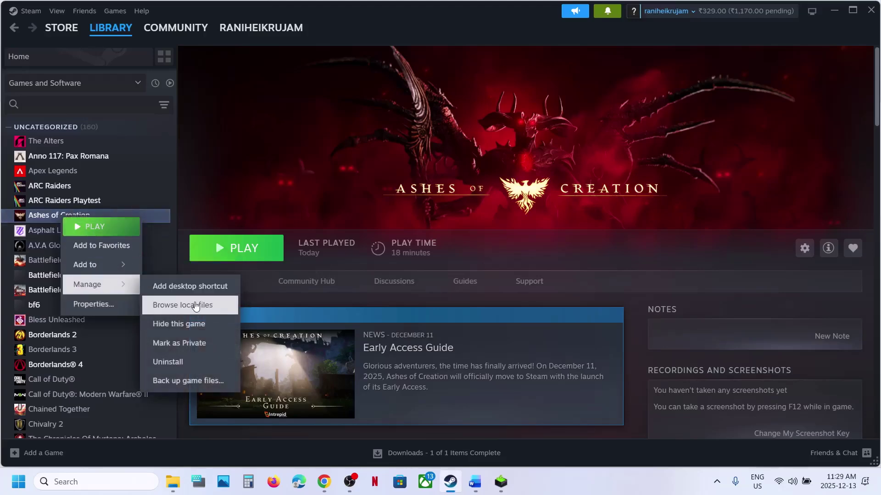
click(196, 305)
double_click(133, 125)
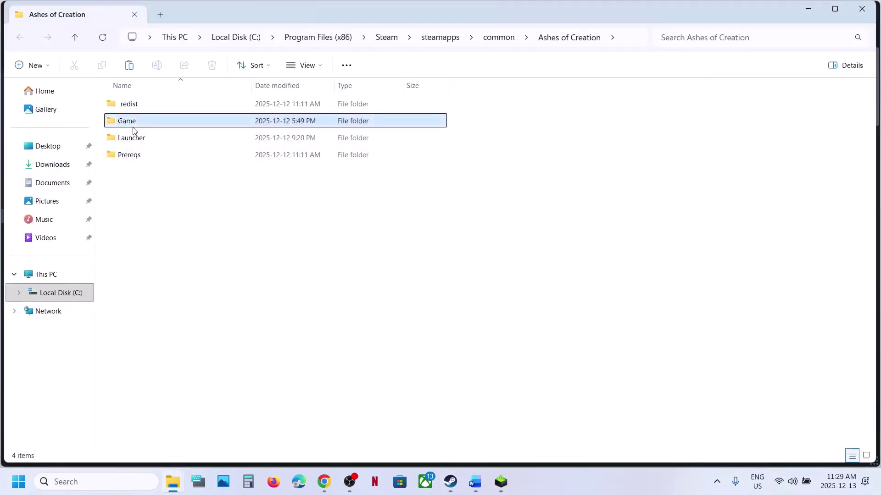
Select AOCClient in the Game folder and view its run options, including Run as administrator, without launching it
click(133, 156)
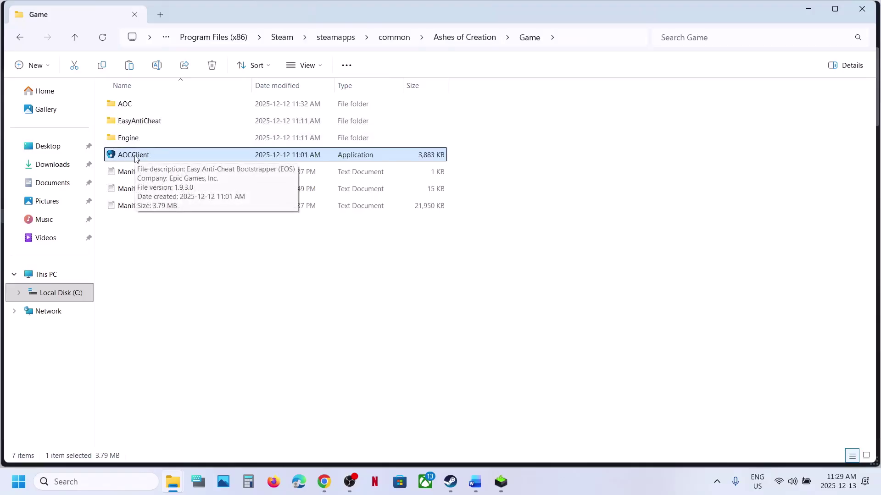
right_click(135, 157)
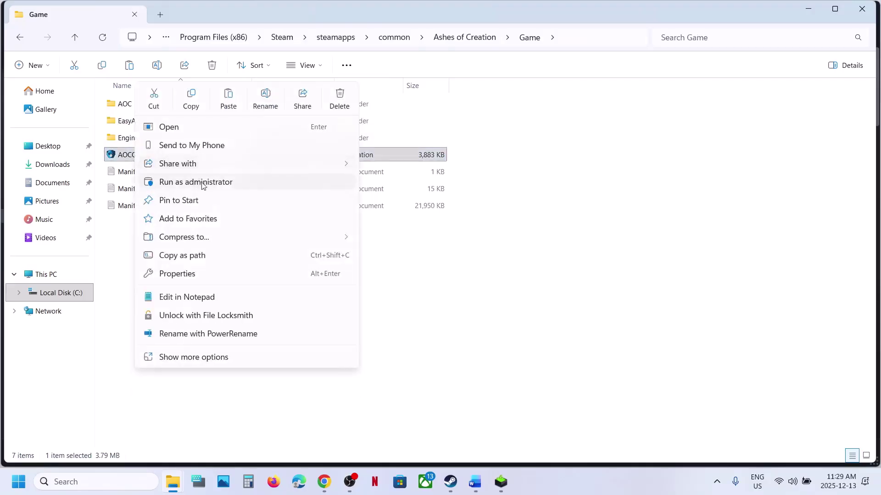
click(121, 257)
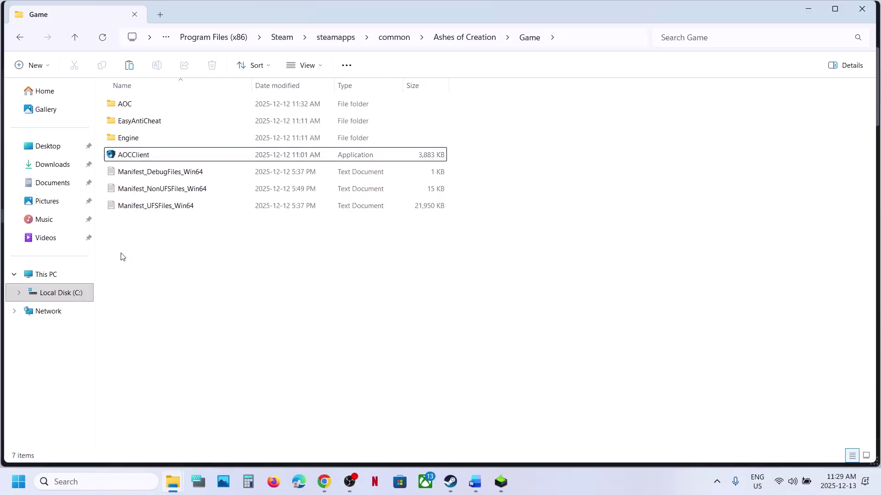
In Game\AOC\Binaries\Win64, set the AOCClient-Win64-Shipping application to run as an administrator and apply the change
double_click(135, 106)
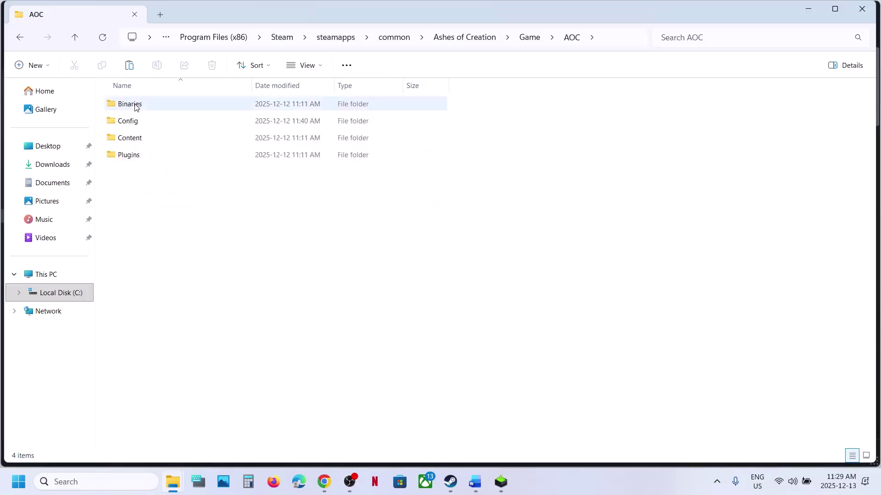
double_click(144, 106)
double_click(144, 106)
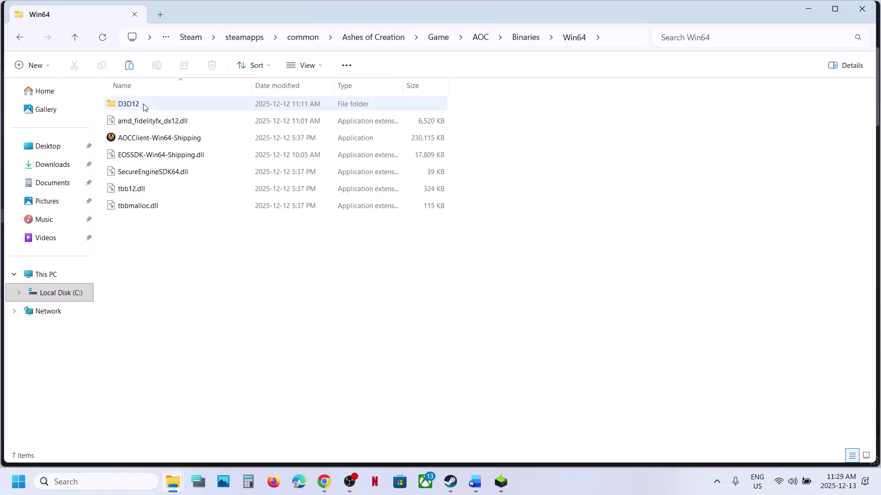
click(142, 136)
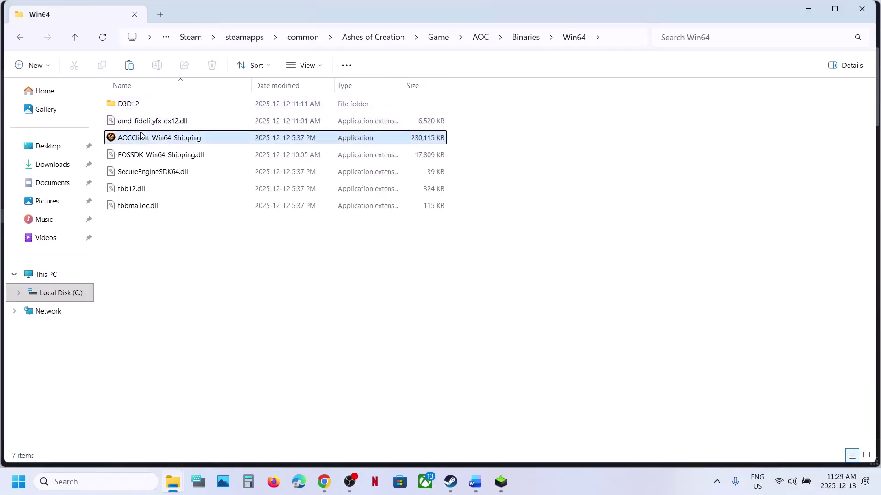
right_click(175, 144)
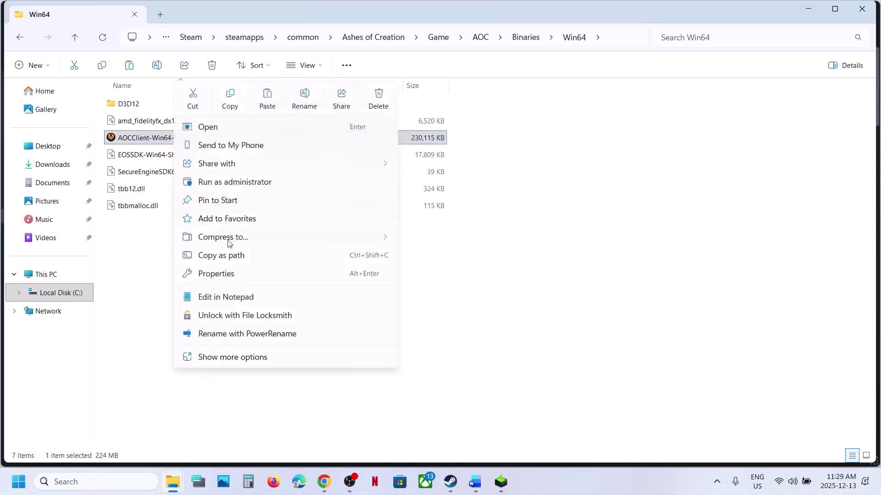
click(223, 273)
click(280, 180)
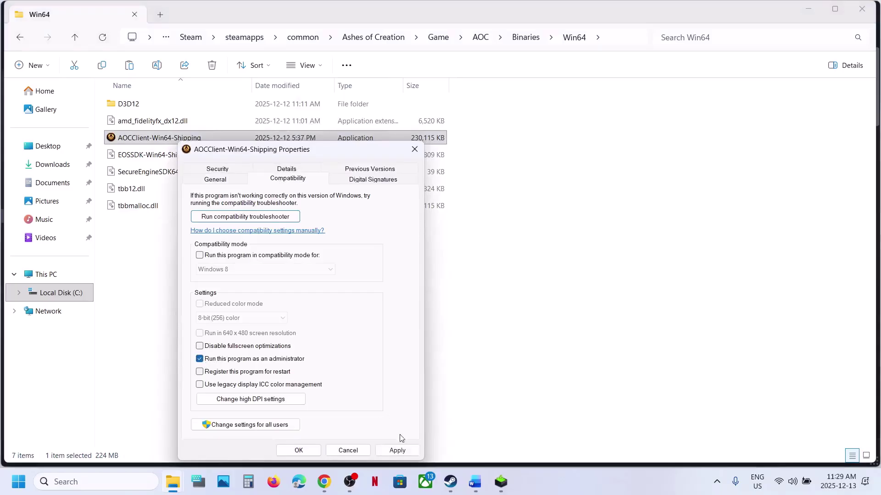
click(397, 451)
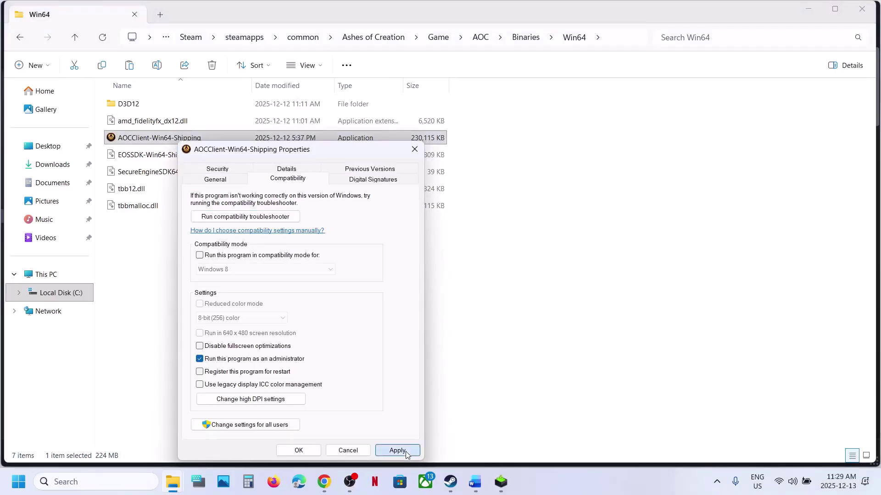
click(298, 451)
Set AOCClient-Win64-Shipping to run in Windows 8 compatibility mode with fullscreen optimizations disabled, applying both changes
right_click(150, 144)
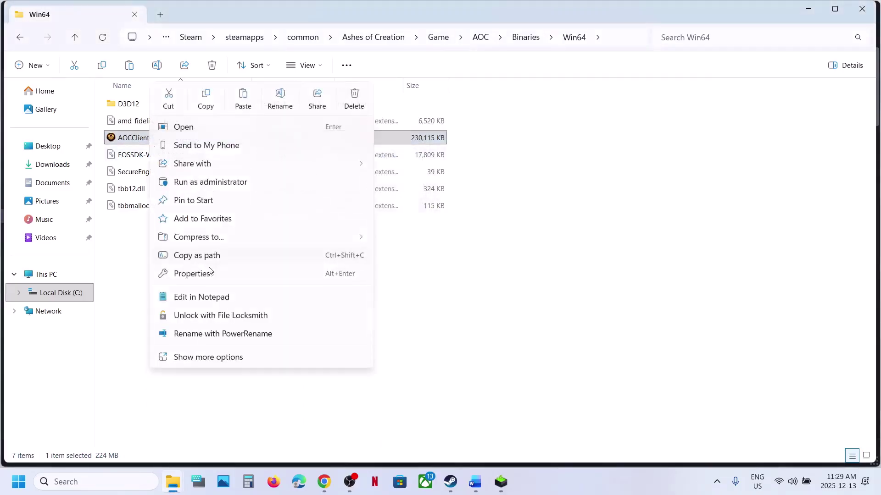
click(201, 274)
click(264, 182)
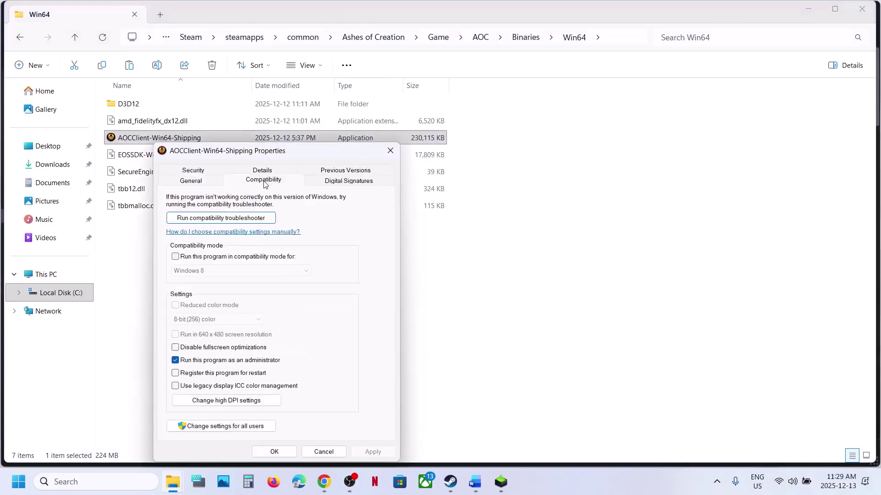
click(175, 258)
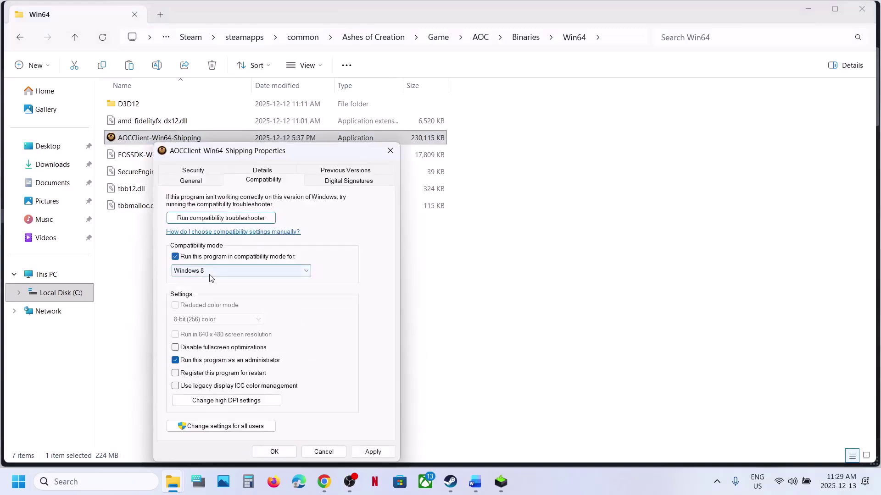
click(371, 452)
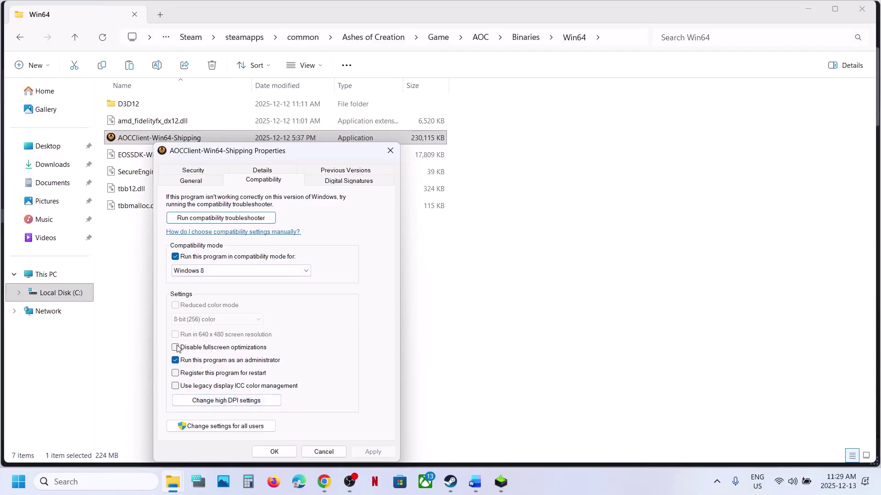
click(373, 450)
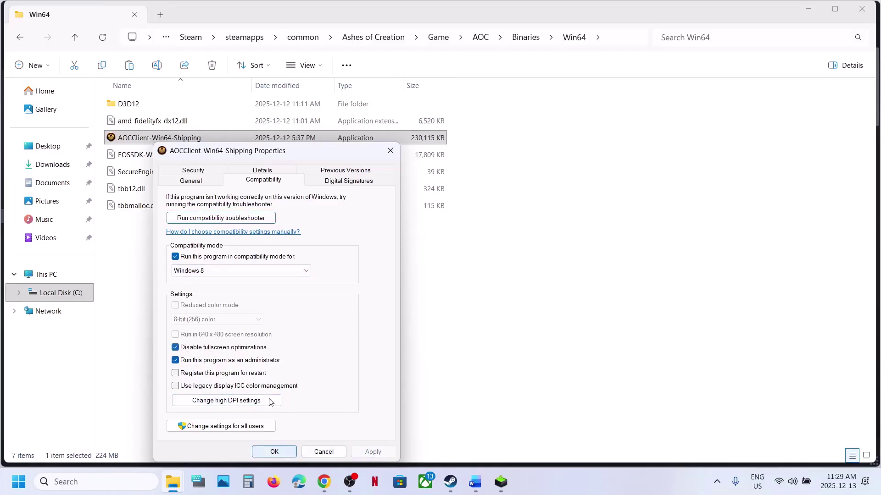
Switch the compatibility mode of AOCClient-Win64-Shipping to Windows 7 and apply it
click(212, 271)
click(205, 304)
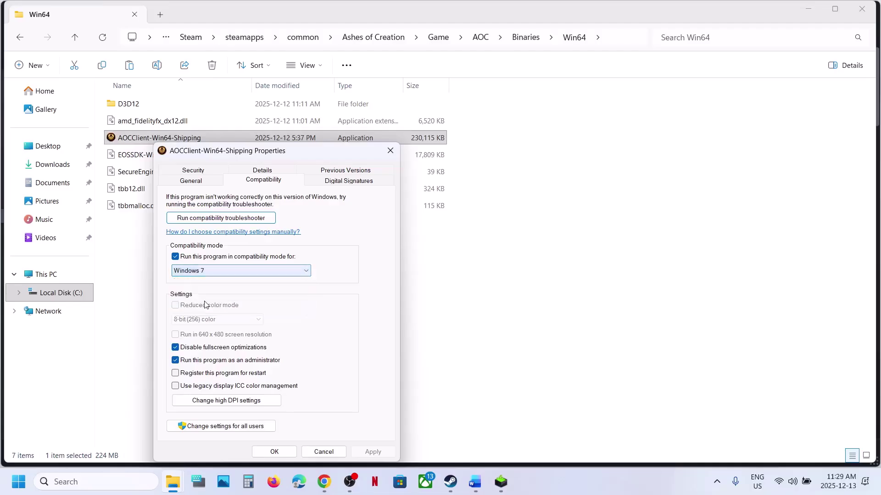
click(372, 452)
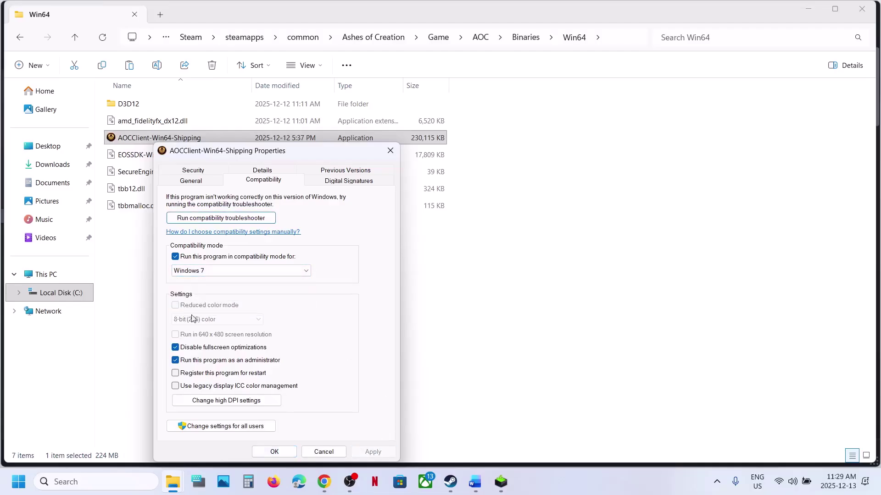
Clear the compatibility mode and Disable fullscreen optimizations options for AOCClient-Win64-Shipping, apply, and close its properties
click(175, 257)
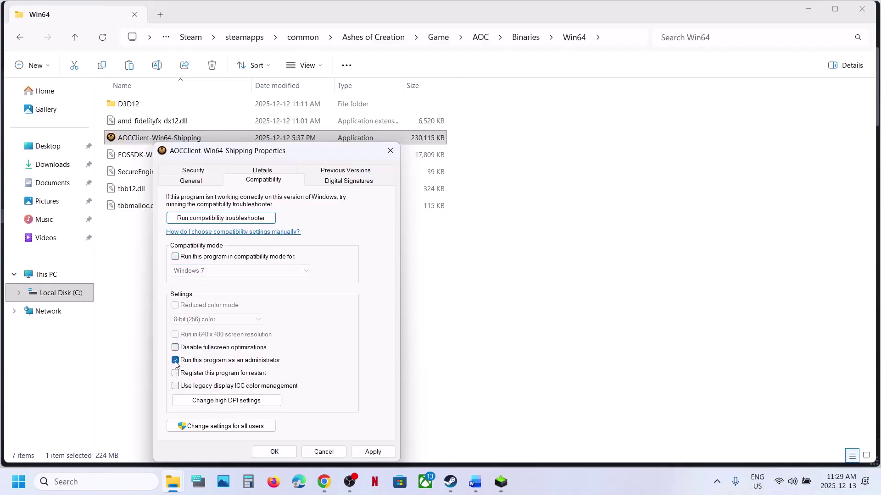
click(373, 452)
click(276, 451)
Review Step 10 in the Word guide, highlighting the text on running the game from its installation folder
click(450, 481)
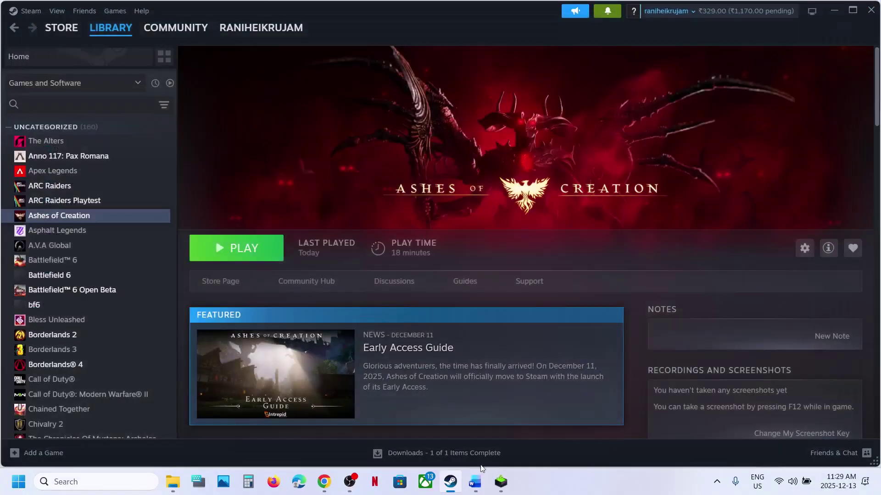
click(475, 481)
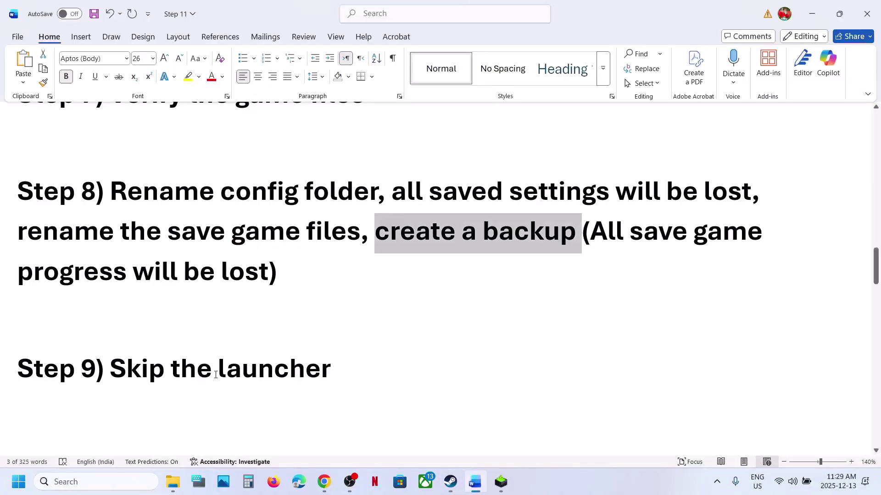
scroll(215, 374, down, 3)
drag(126, 334, 557, 350)
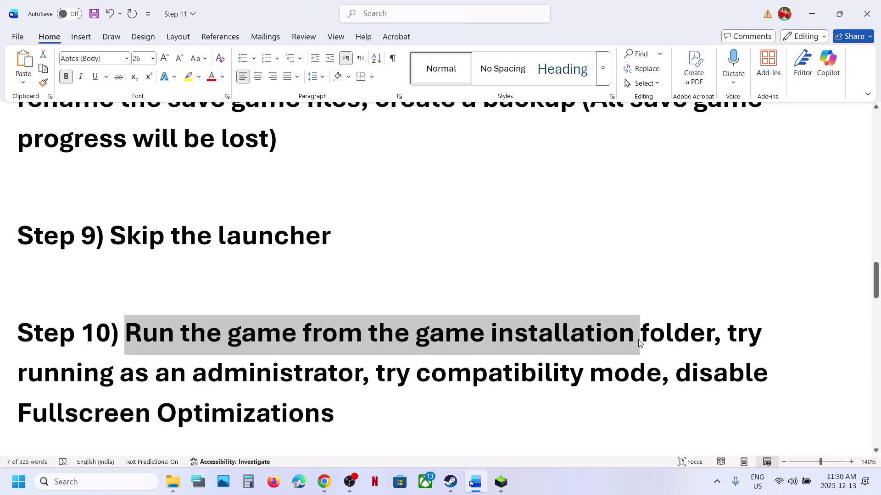
drag(741, 329, 115, 334)
Review Step 11 in the Word guide, highlighting the part about using a third-party antivirus
scroll(117, 331, down, 1)
scroll(118, 331, down, 1)
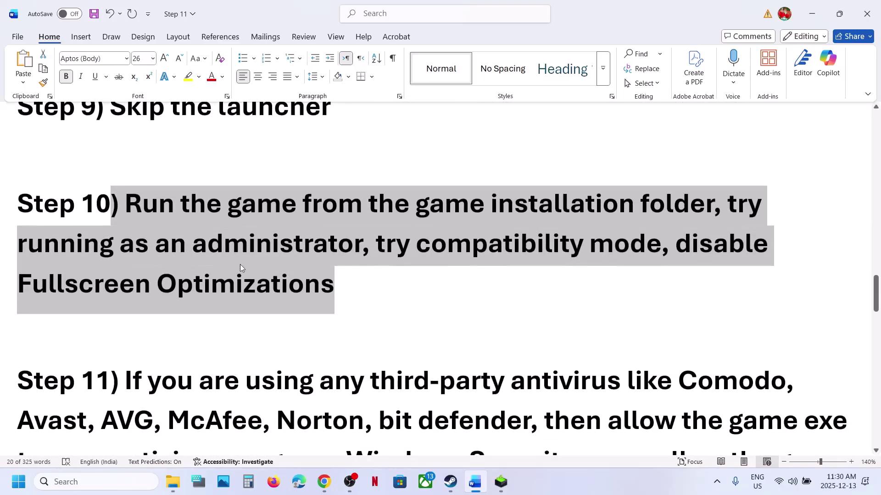
scroll(232, 312, down, 1)
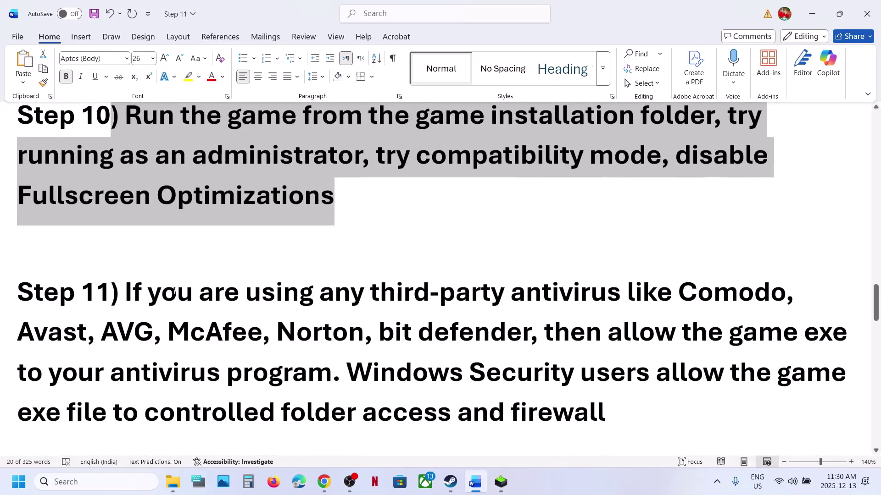
drag(174, 291, 574, 302)
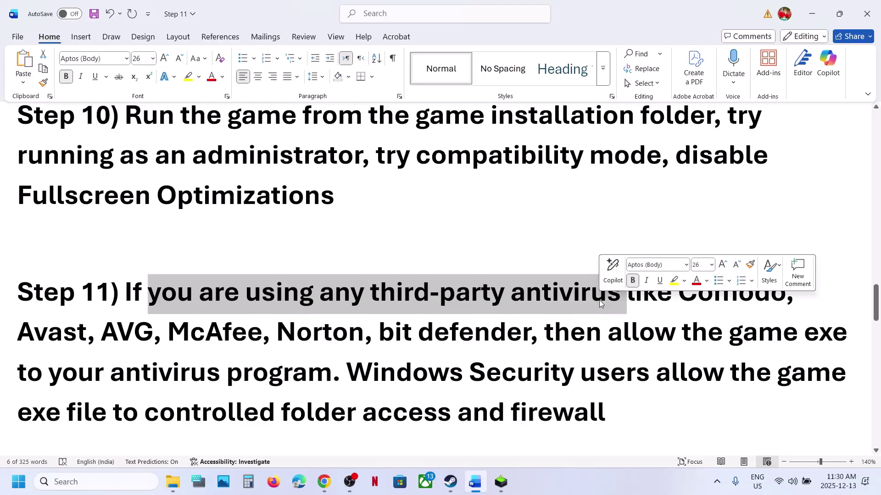
Open Windows Security's list of apps allowed through Controlled folder access in the ransomware protection settings, approving the administrator prompt
key(super+i)
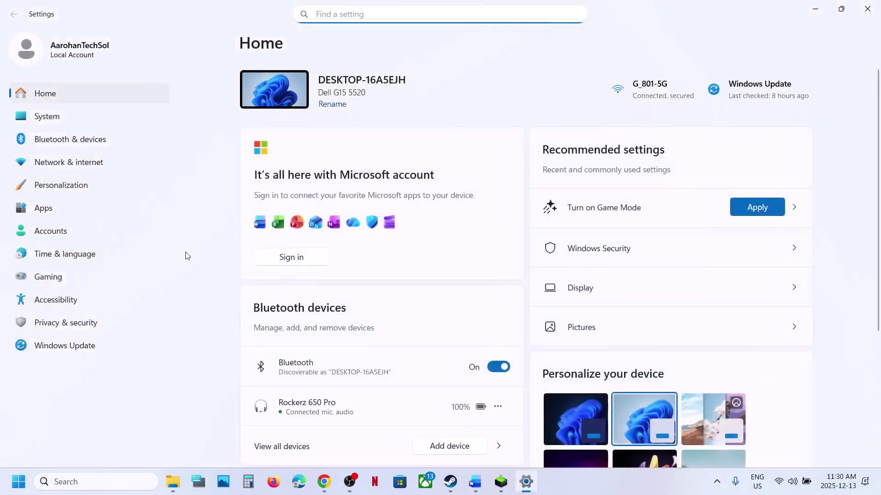
click(81, 326)
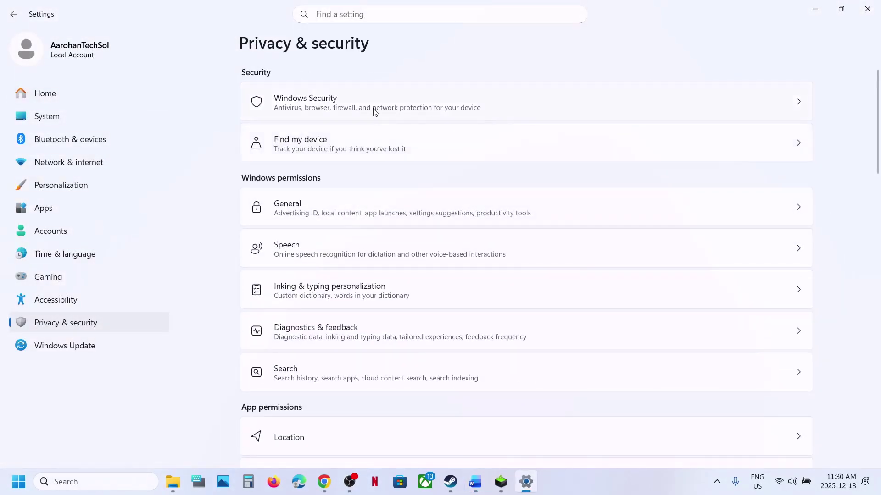
click(364, 115)
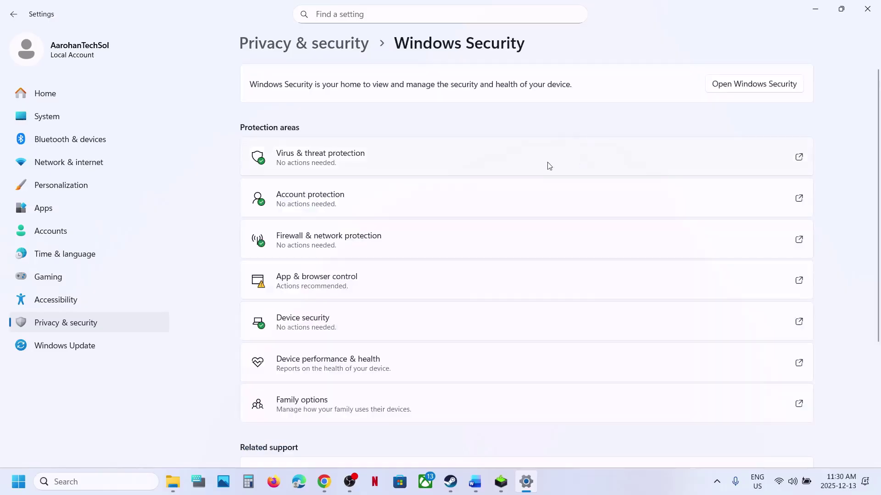
click(329, 171)
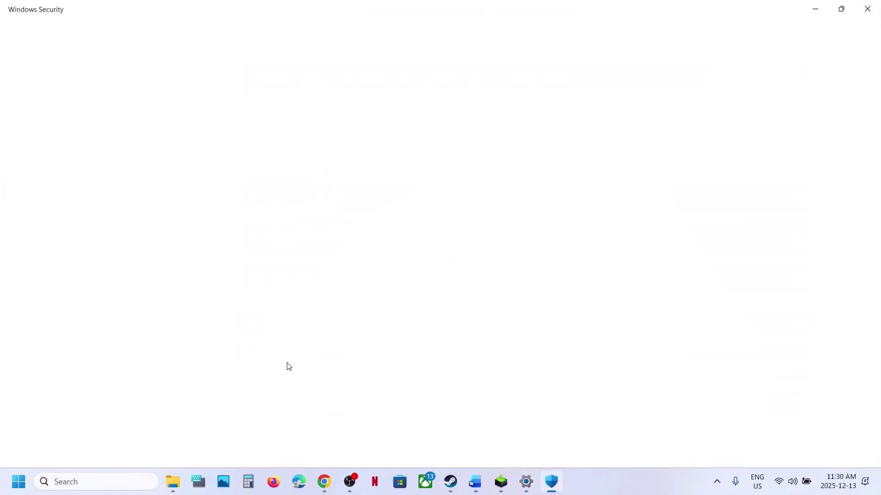
scroll(275, 413, down, 3)
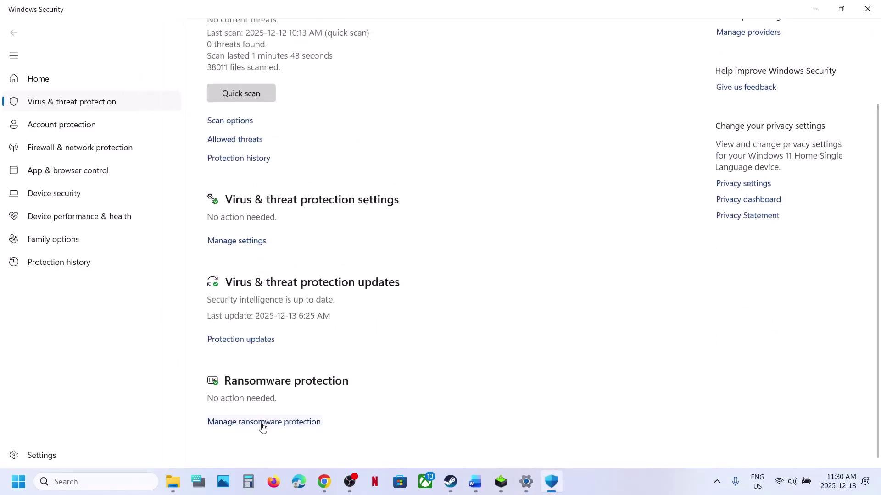
click(262, 427)
click(304, 407)
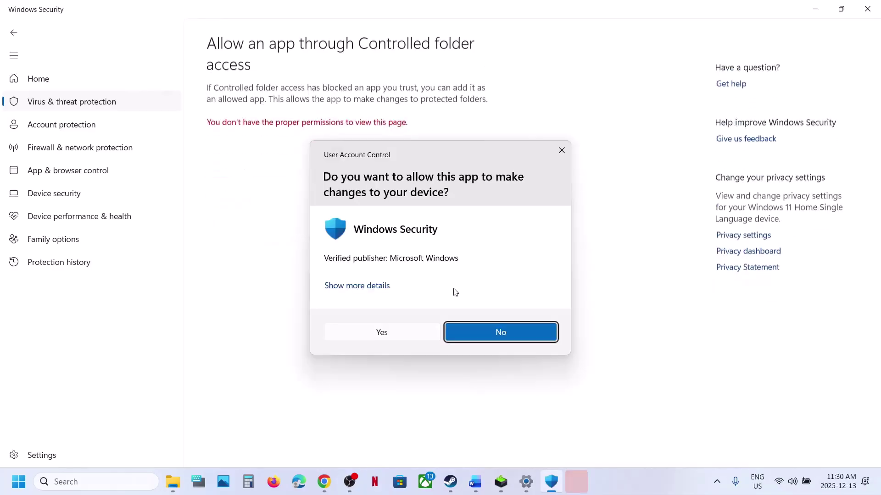
click(380, 331)
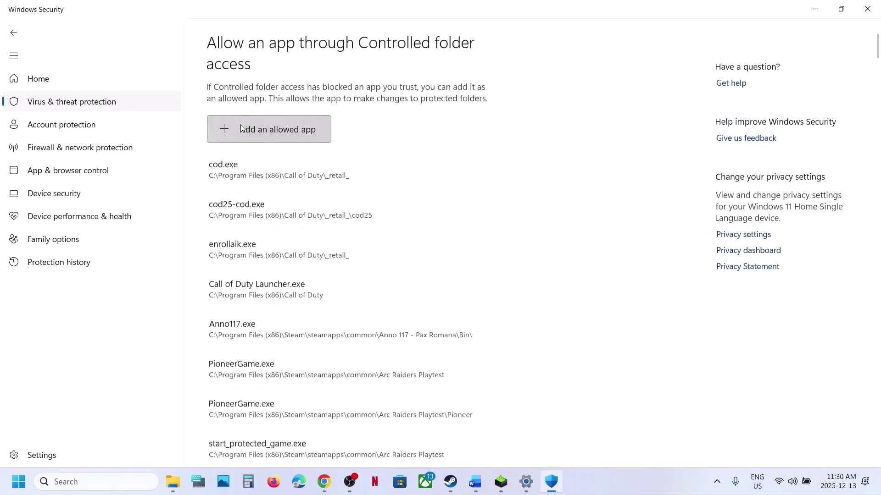
Allow AOCClient from the Ashes of Creation Game folder through Controlled folder access
click(241, 128)
click(253, 175)
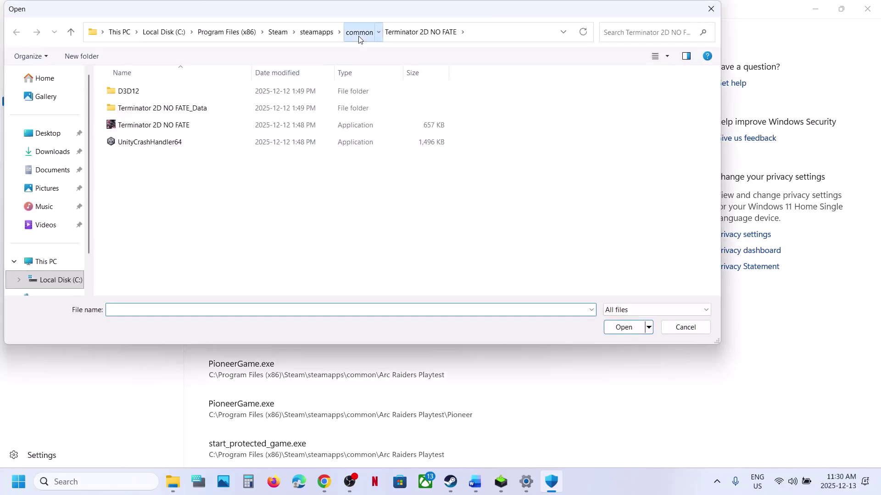
click(359, 32)
double_click(126, 91)
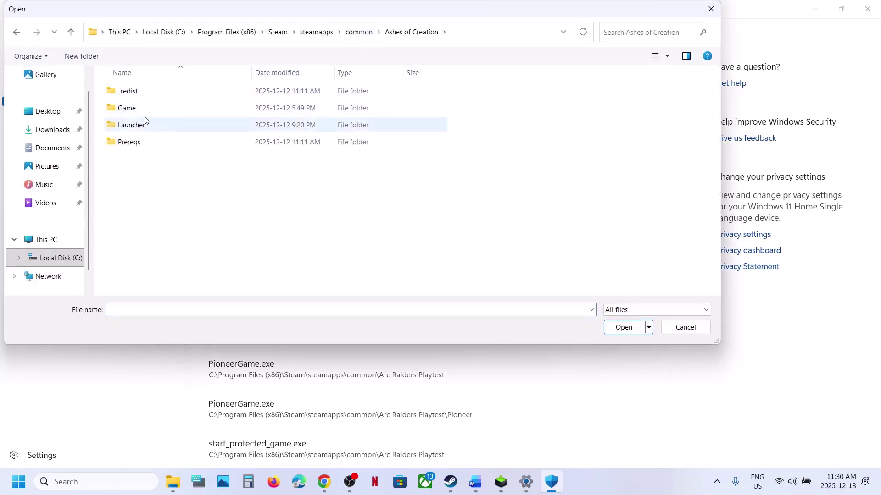
double_click(136, 110)
click(133, 141)
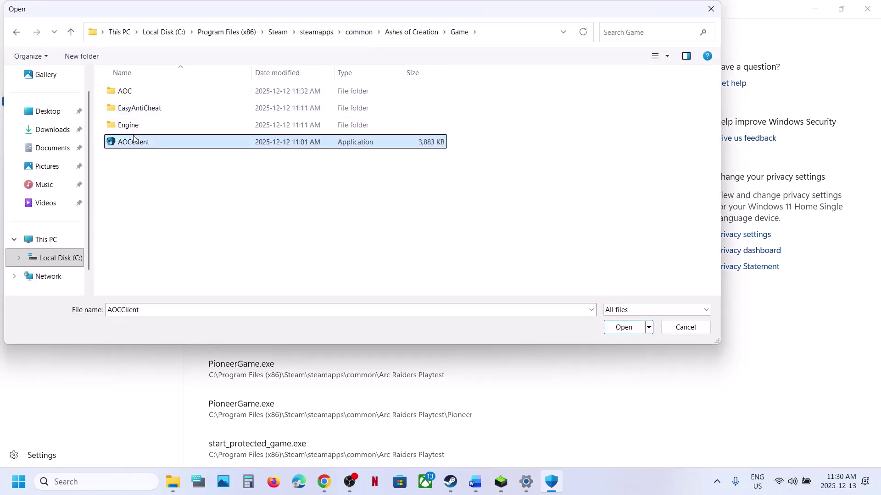
click(629, 325)
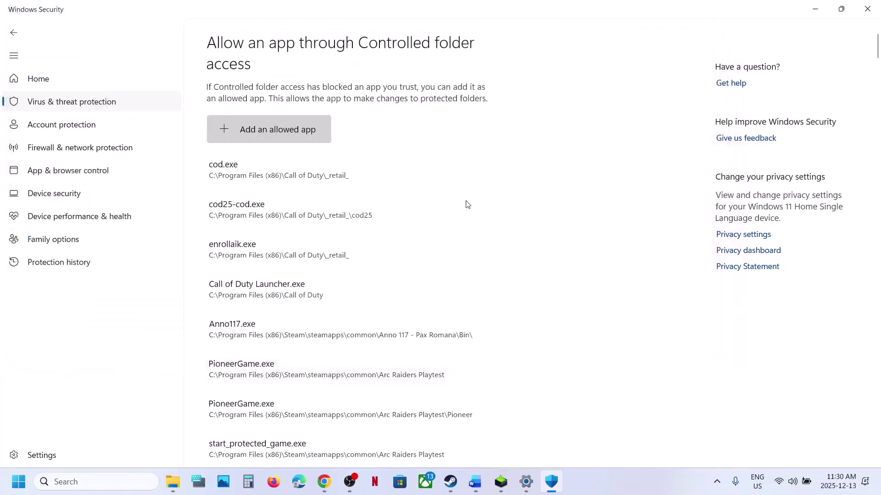
Allow AOCClient-Win64-Shipping from the game's AOC\Binaries\Win64 folder through Controlled folder access
click(266, 130)
click(246, 168)
double_click(124, 92)
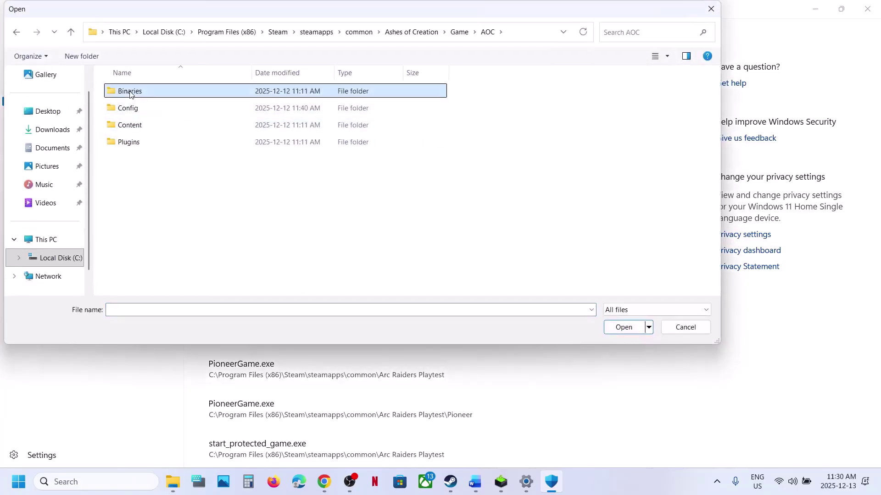
double_click(129, 92)
double_click(130, 92)
click(164, 113)
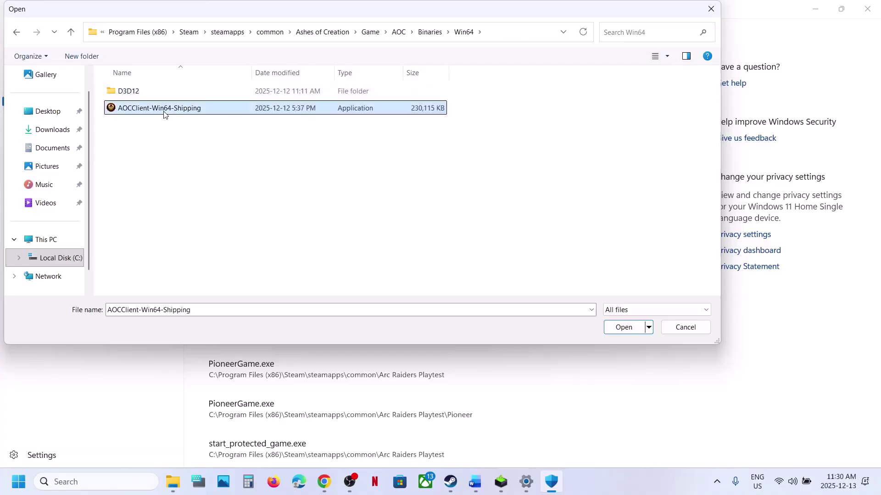
click(624, 327)
Open the Windows Defender Firewall allowed apps list through Control Panel and unlock its settings for changes
click(118, 482)
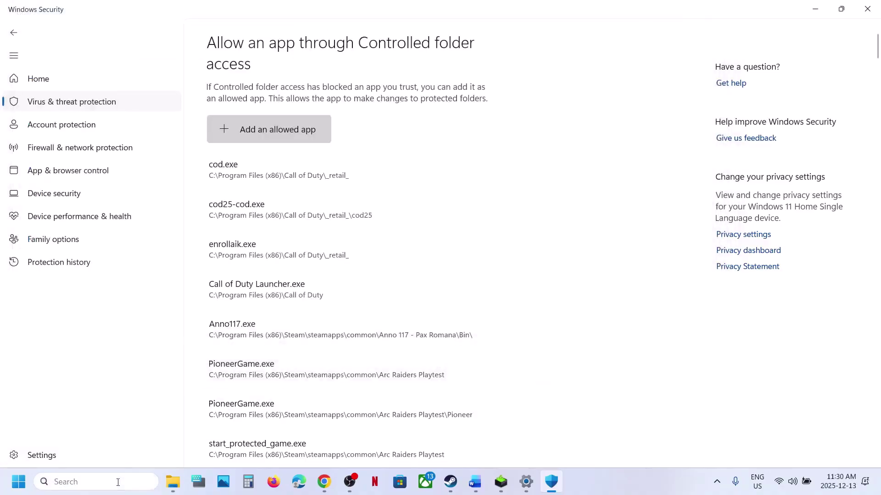
text(control)
key(Return)
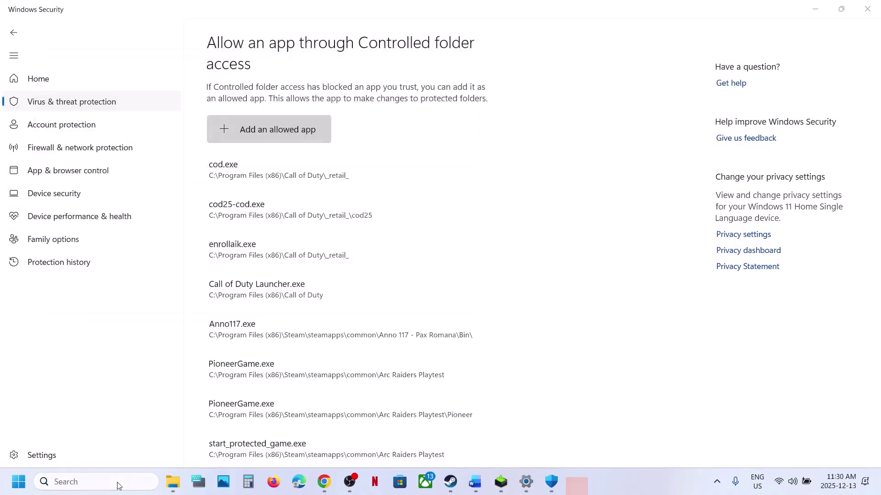
click(315, 92)
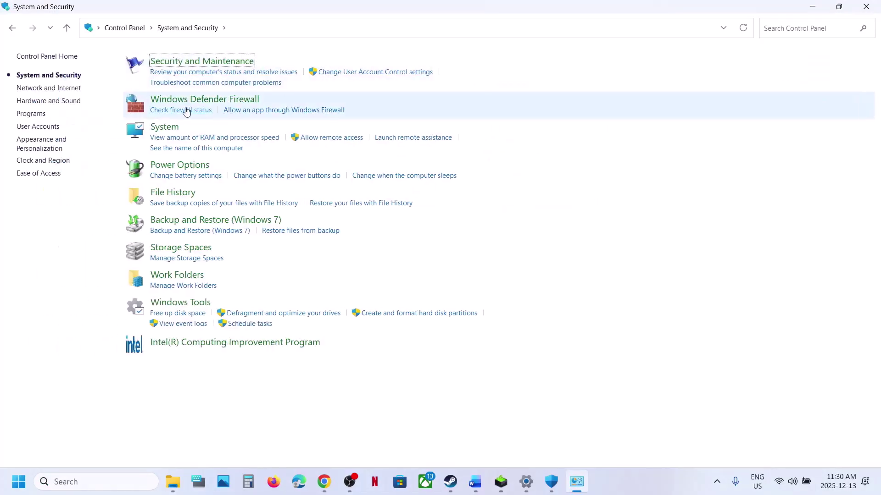
click(207, 104)
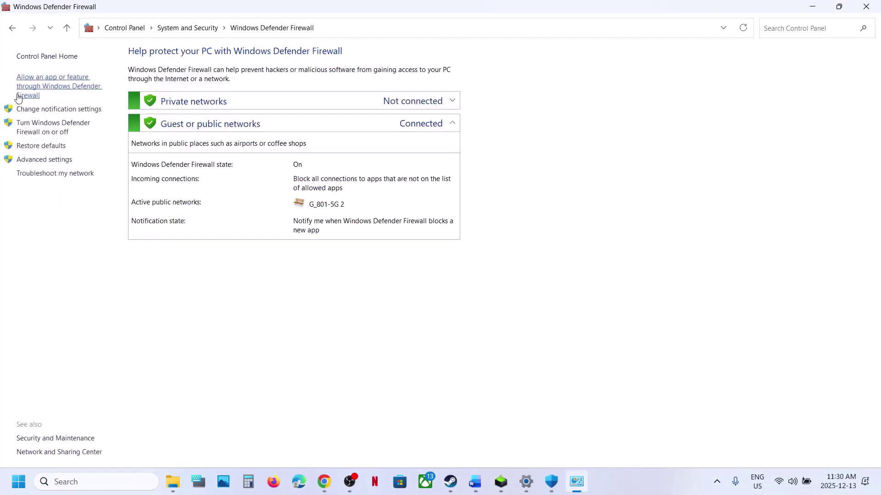
click(40, 88)
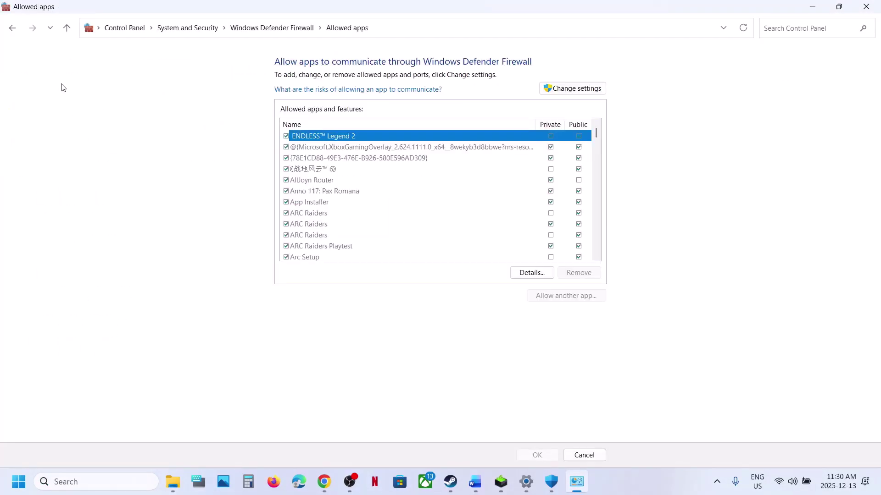
click(546, 91)
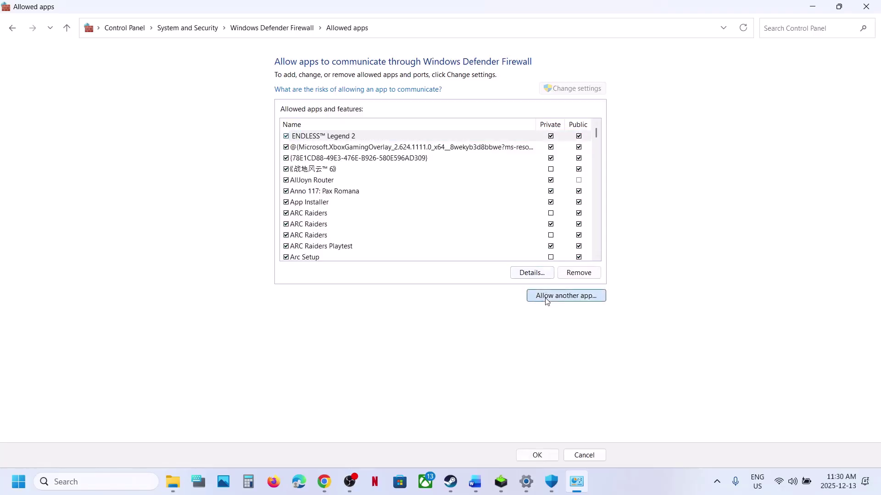
Try to add AOCClient from the Ashes of Creation Game folder to the firewall's allowed apps
click(547, 297)
click(516, 291)
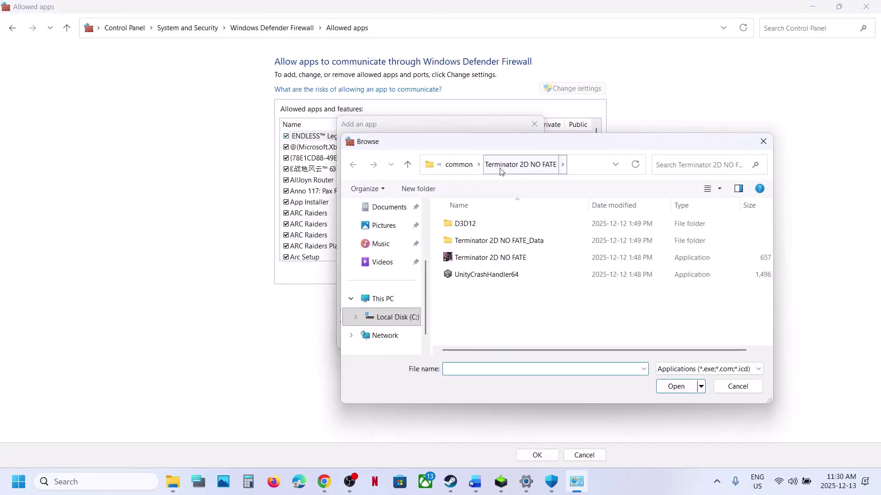
click(459, 164)
double_click(480, 223)
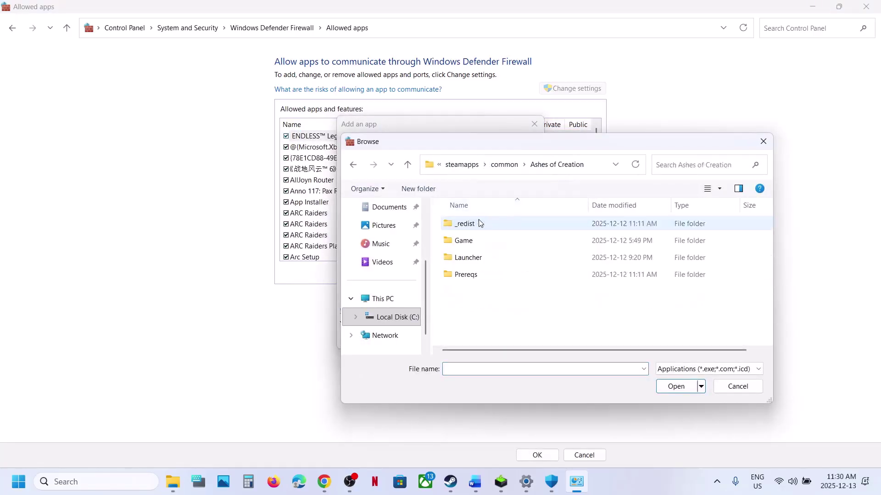
double_click(464, 241)
click(467, 275)
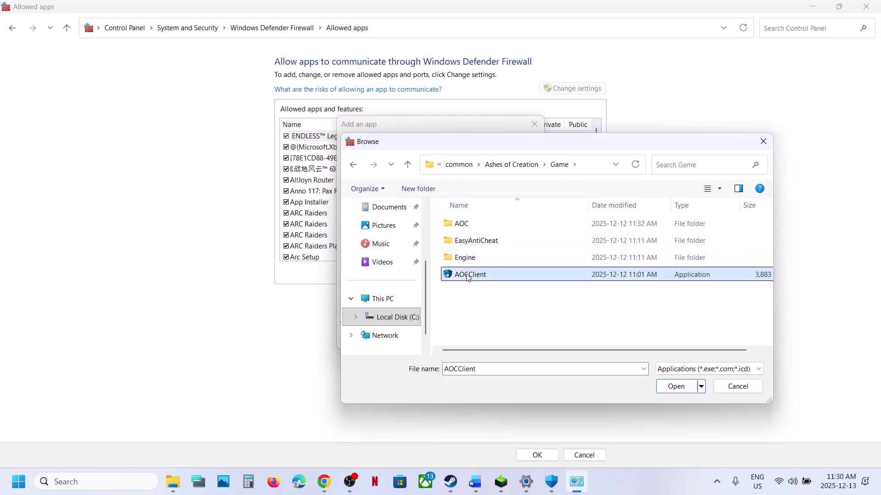
click(665, 388)
click(476, 339)
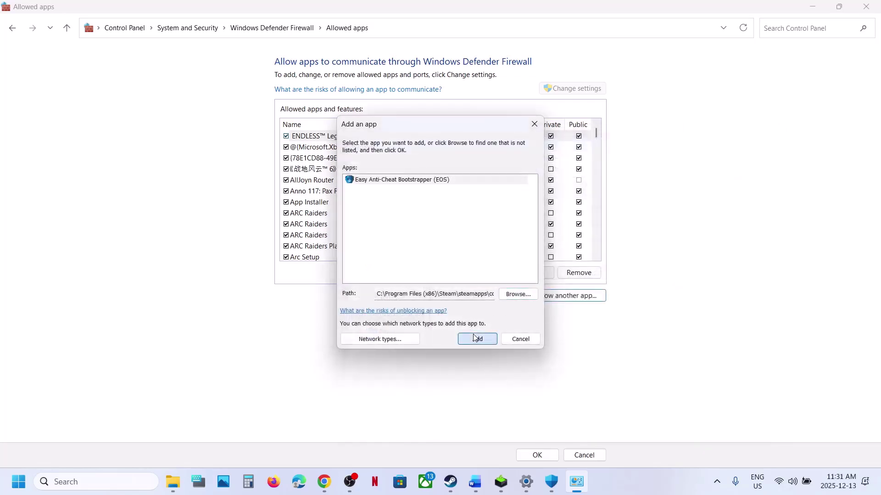
click(523, 282)
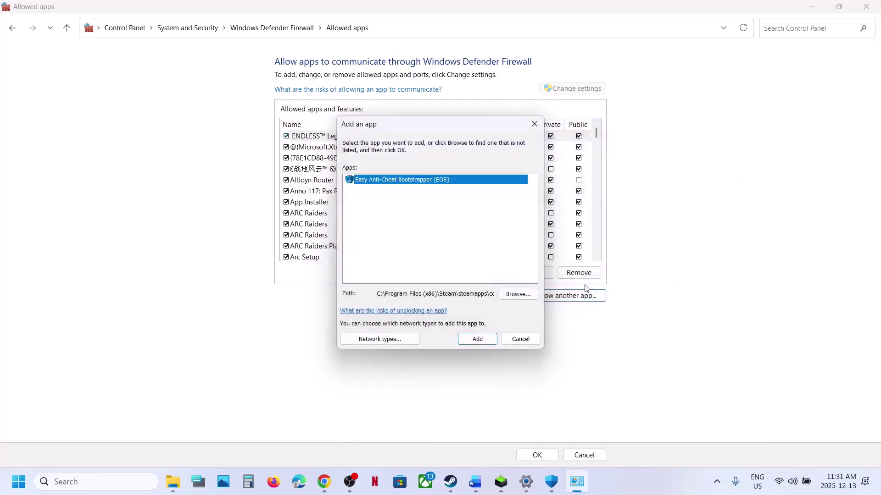
Try to add AOCClient-Win64-Shipping from AOC\Binaries\Win64 to the firewall's allowed apps, then close the Add an app dialog
click(535, 295)
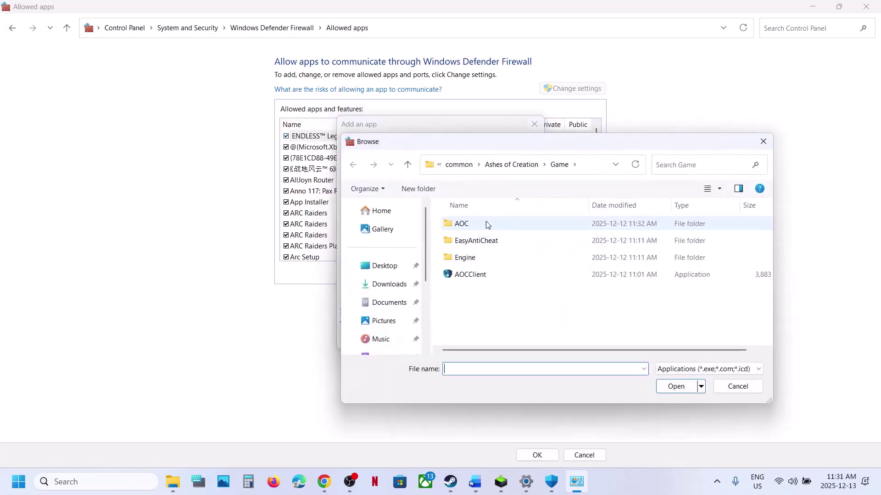
double_click(479, 223)
double_click(479, 222)
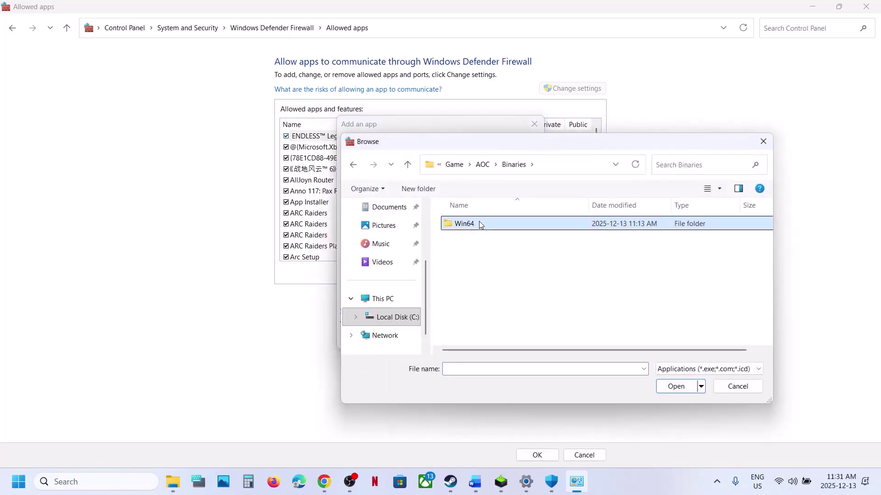
click(481, 241)
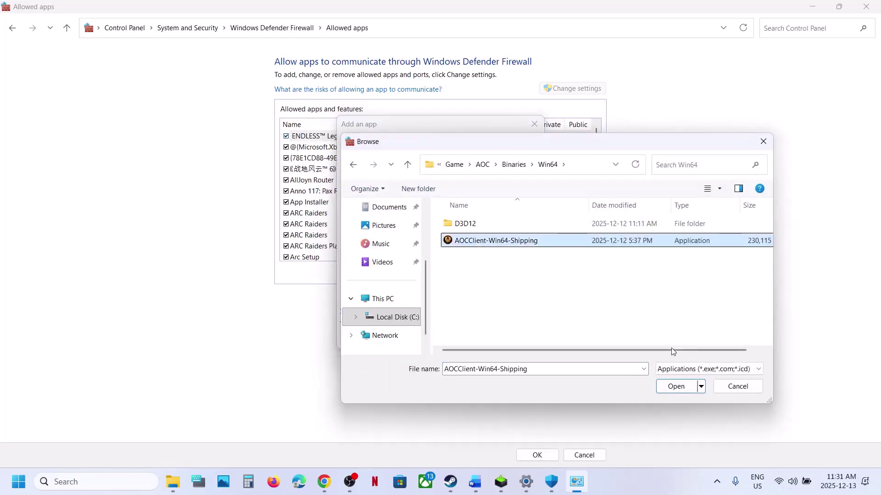
click(671, 389)
click(493, 342)
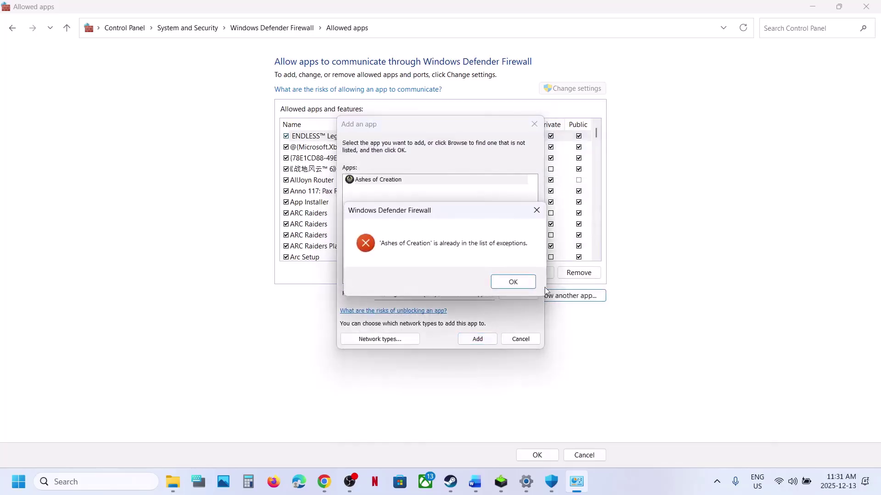
click(532, 288)
click(535, 123)
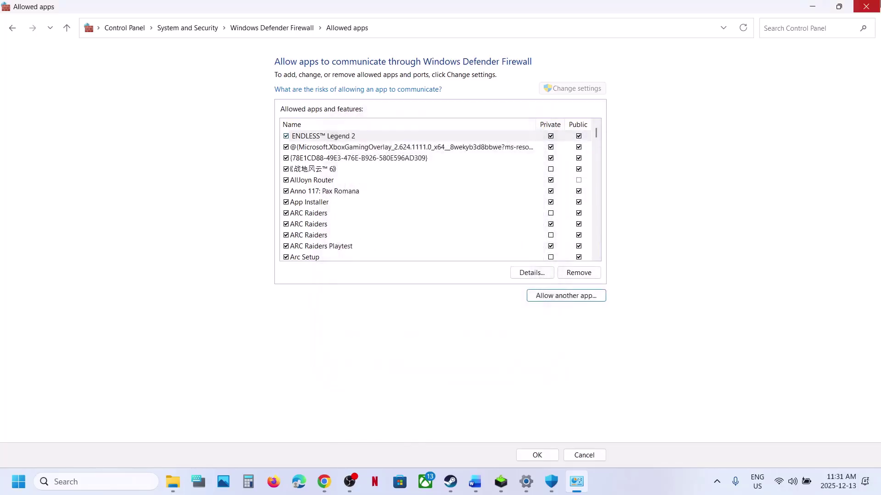
Close the firewall's Allowed apps, Windows Security, and Settings windows to return to the Word guide
click(875, 9)
click(874, 9)
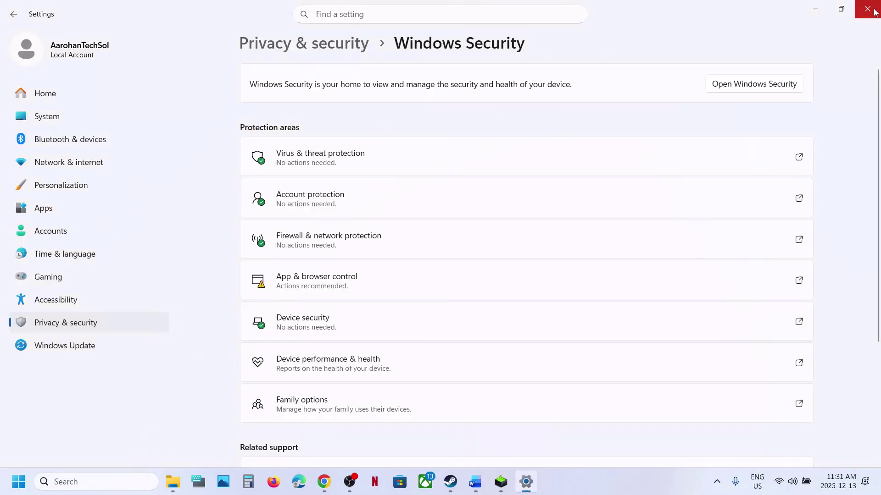
click(875, 12)
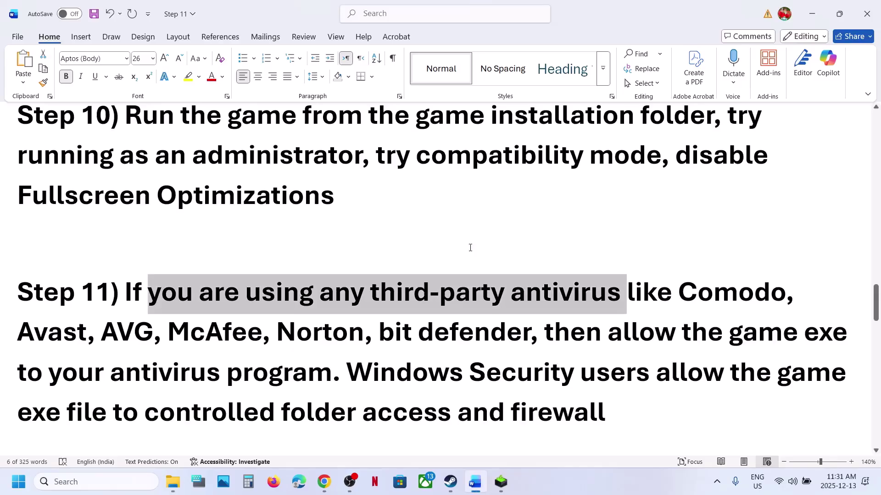
Review Step 11 in the Word guide, highlighting the antivirus names and the instruction to allow the game exe
scroll(470, 248, down, 1)
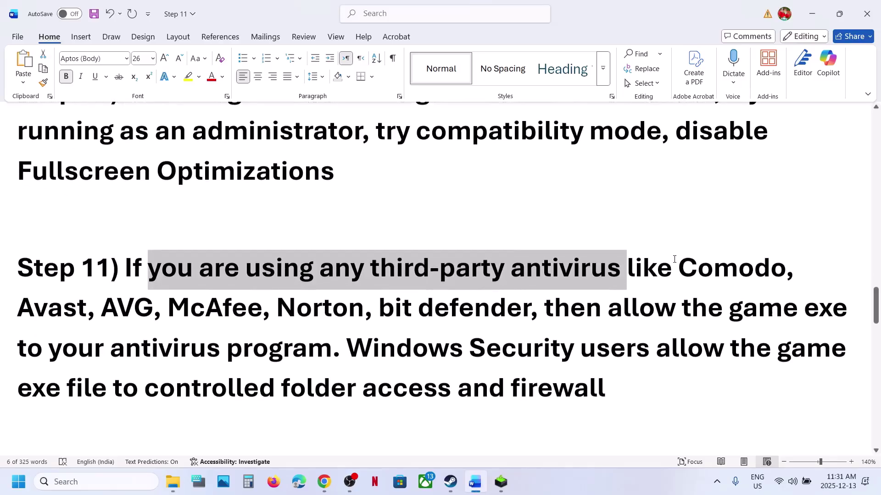
drag(709, 265, 507, 317)
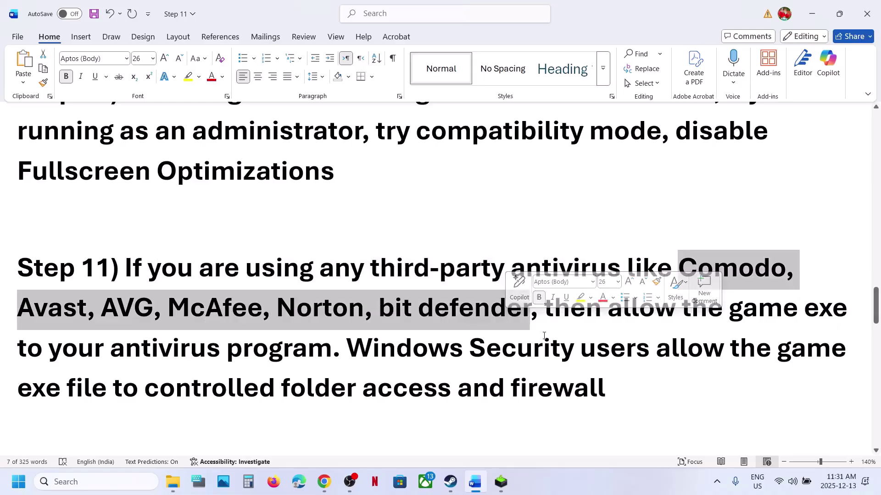
drag(587, 314, 332, 352)
Open the Microsoft Visual C++ Redistributable download page from the link under Step 12 of the guide
scroll(335, 356, down, 4)
scroll(335, 356, down, 9)
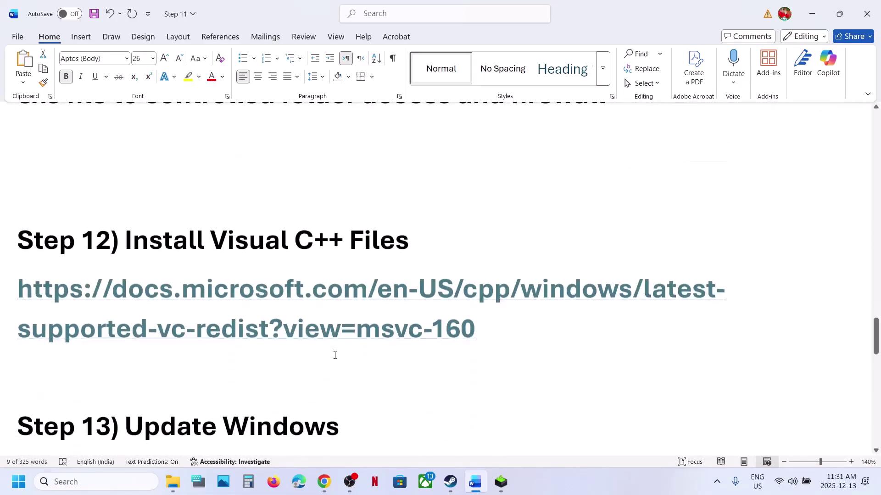
ctrl+click(324, 299)
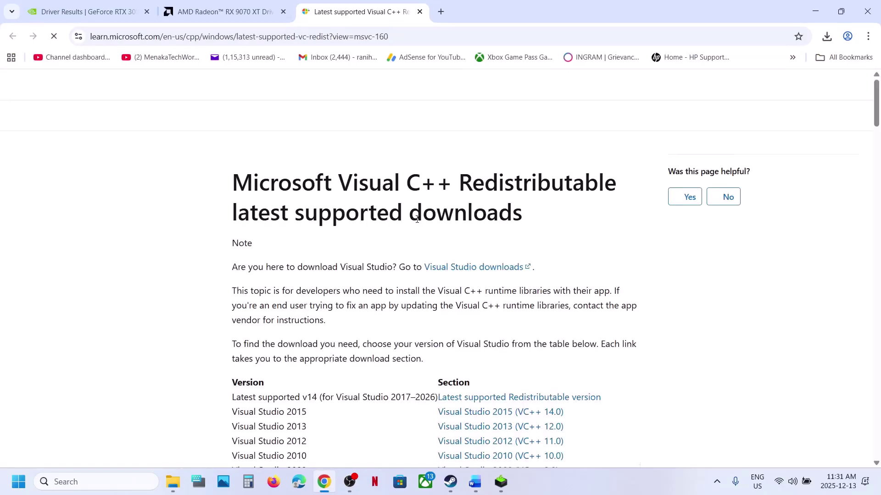
Install the X86 Visual C++ v14 Redistributable from the latest supported version table, allowing it to make changes to the device
scroll(311, 314, down, 5)
scroll(310, 314, down, 8)
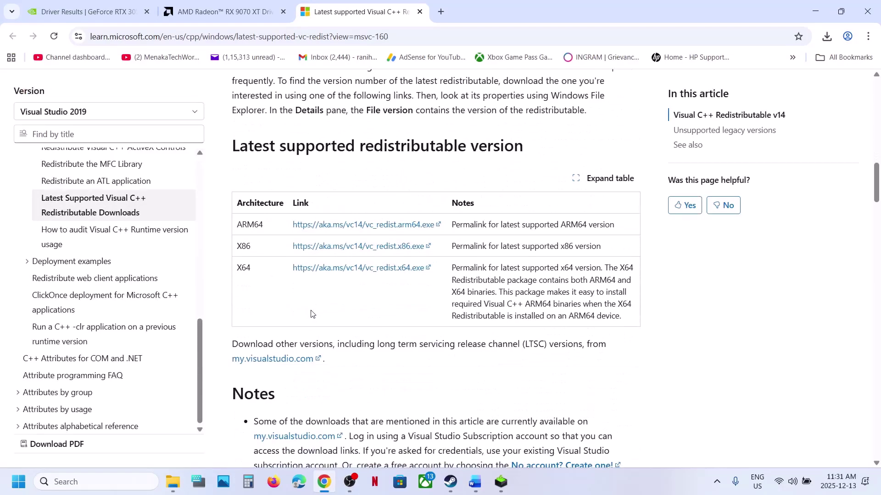
drag(239, 247, 419, 270)
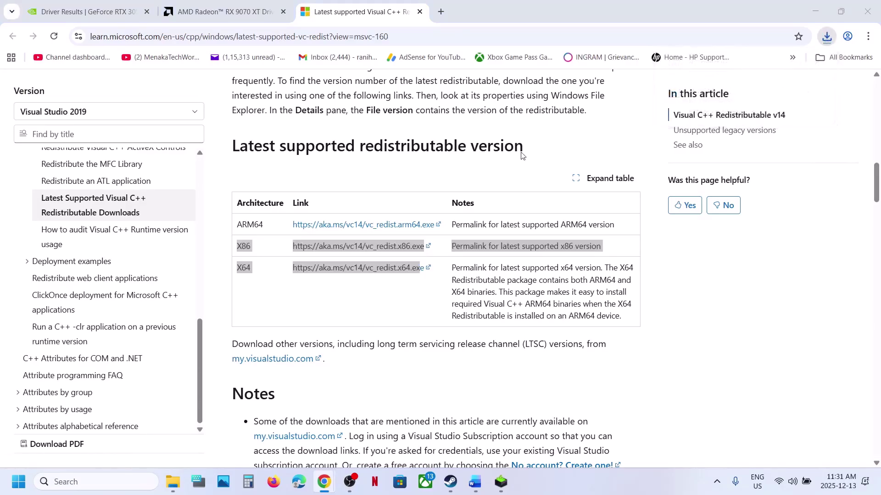
click(445, 307)
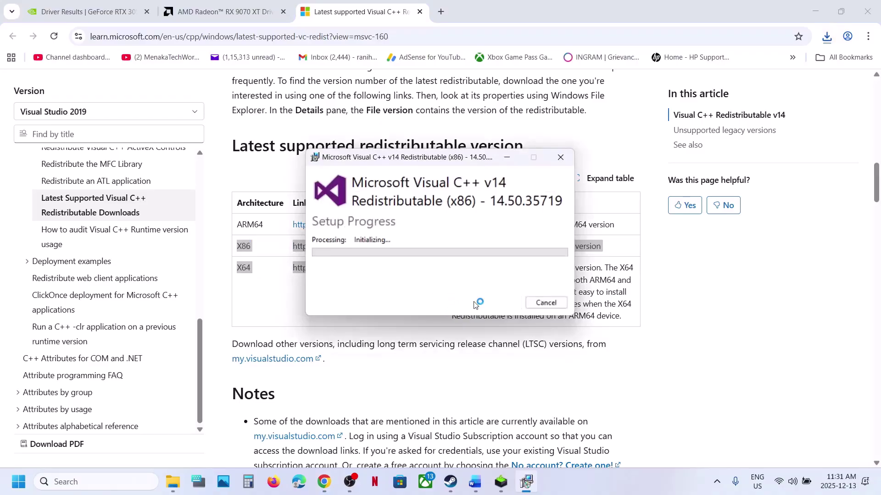
click(402, 327)
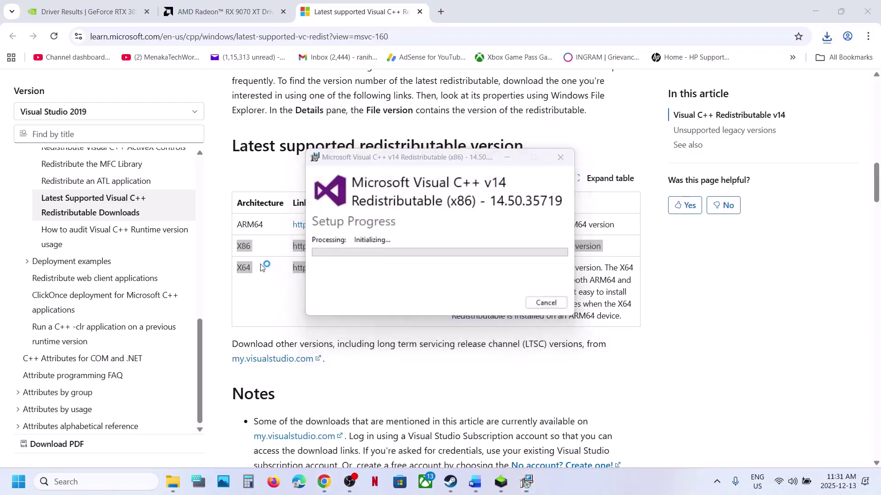
Download the X64 Visual C++ v14 Redistributable and install it, allowing it to make changes to the device
double_click(243, 267)
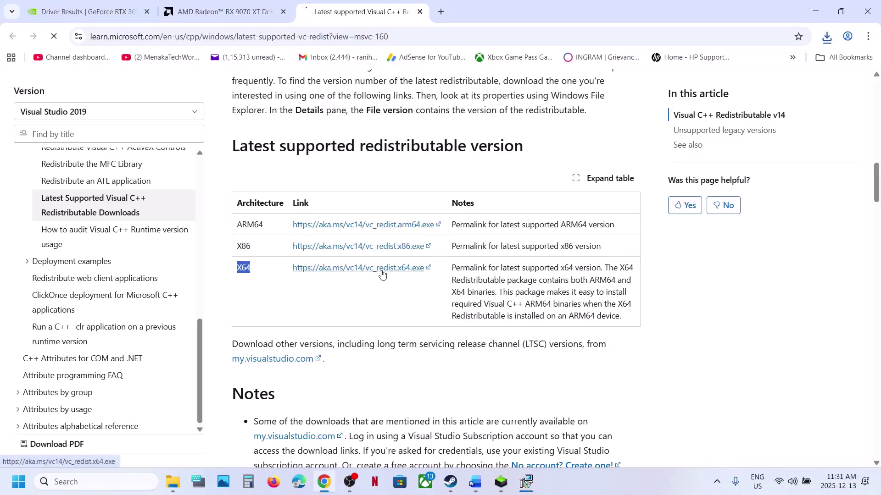
click(827, 36)
click(716, 85)
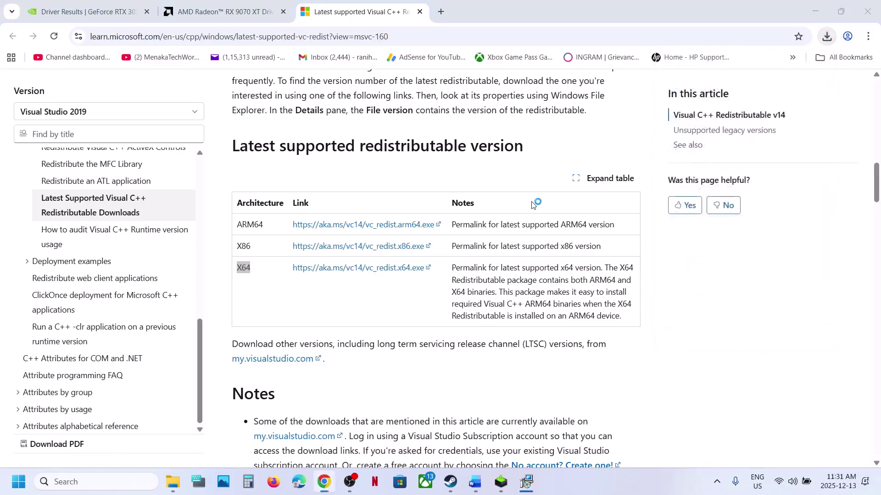
click(454, 303)
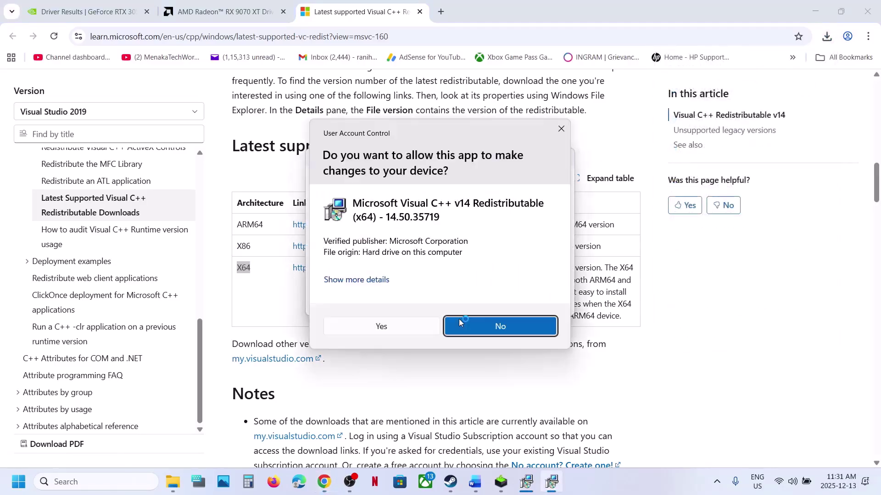
click(381, 327)
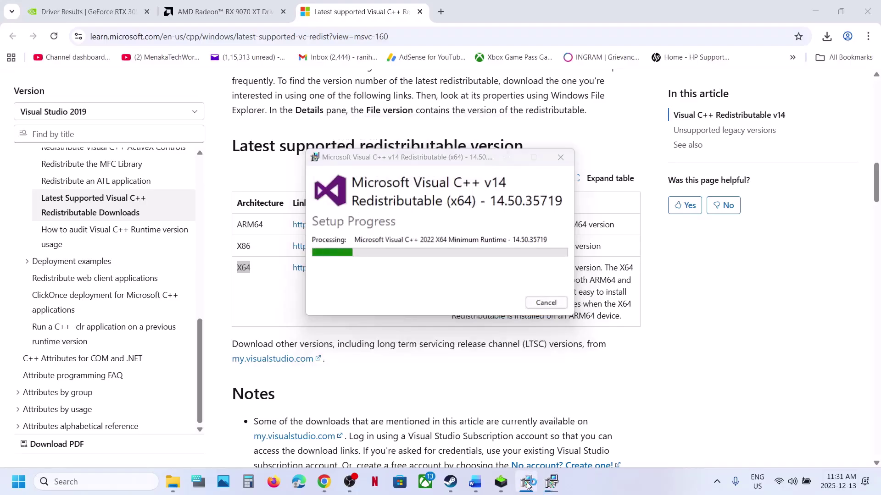
Move the x86 setup window aside and close both the x64 and x86 Redistributable installers
drag(467, 164, 250, 228)
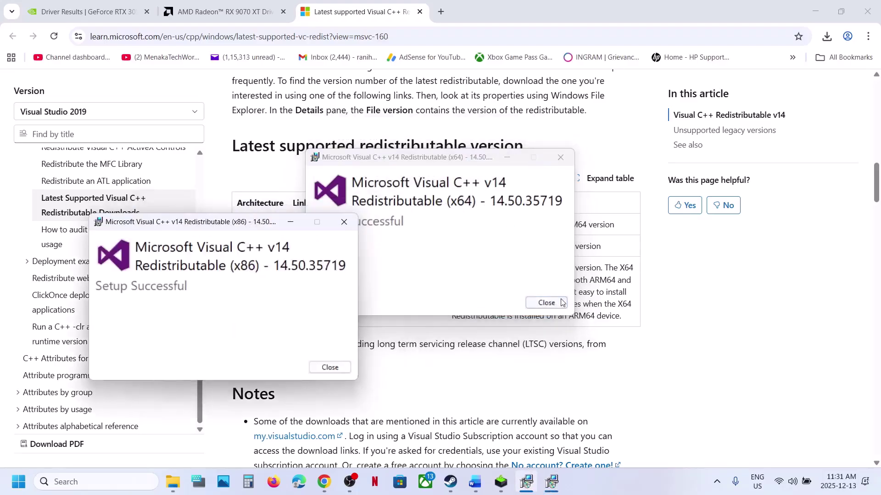
click(545, 302)
click(330, 367)
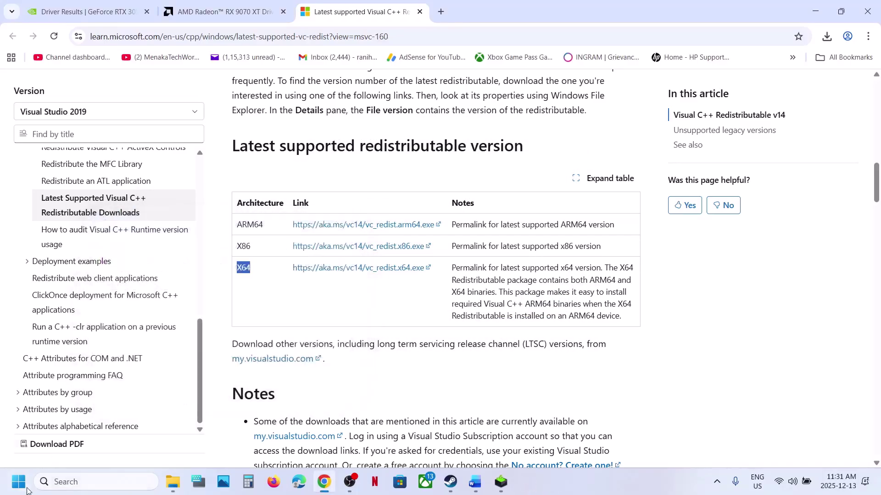
Show the Windows power options for restarting the computer, and switch back to the Word guide
click(26, 489)
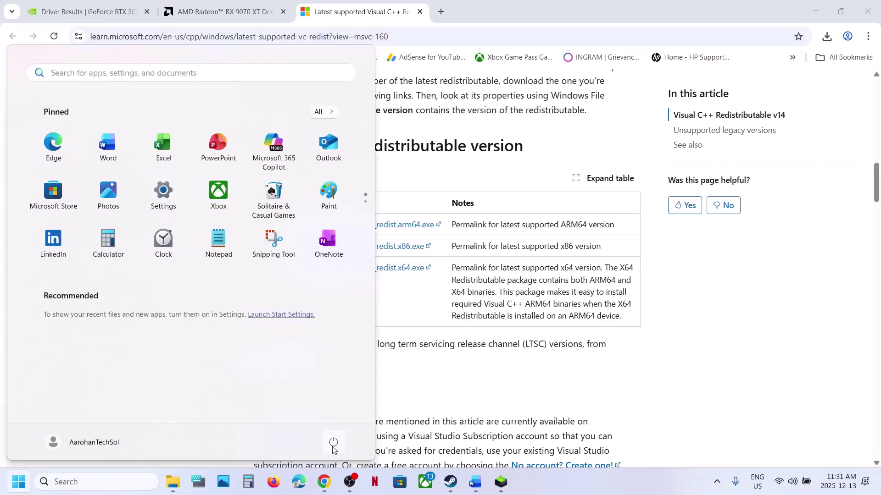
click(333, 443)
click(472, 489)
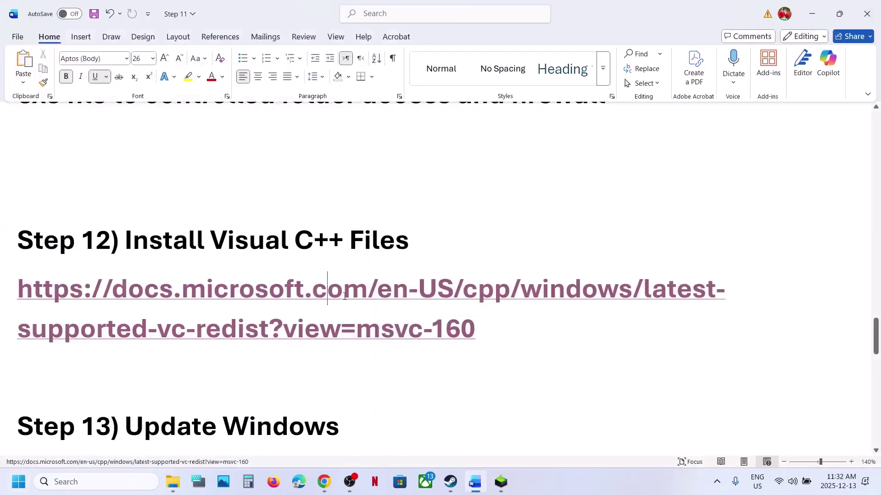
Check for updates on the Windows Update page in Settings, and show the power options for a restart
scroll(345, 297, down, 1)
key(super+i)
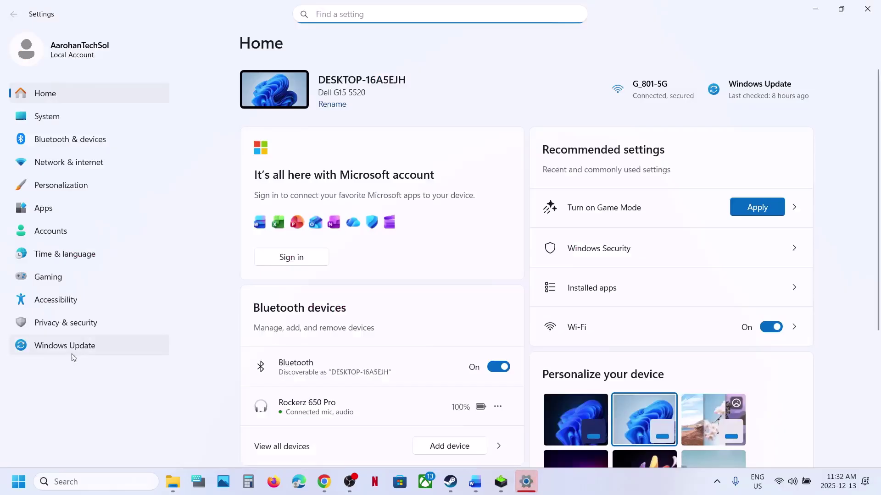
click(72, 356)
click(774, 96)
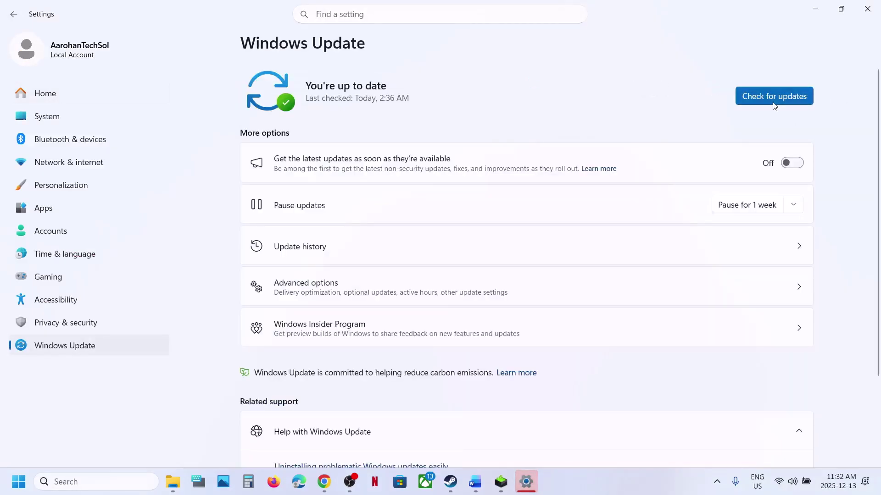
click(13, 489)
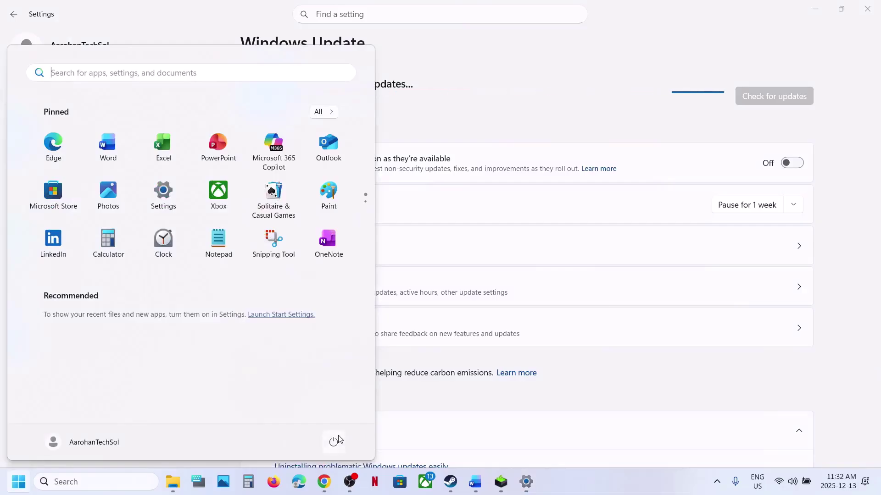
click(334, 442)
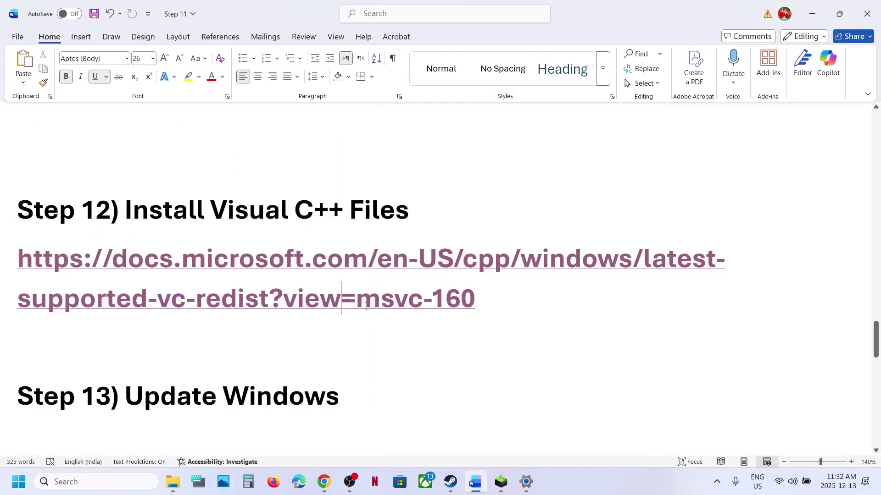
Review Step 14 in the Word guide, highlighting Update System BIOS and checking the battery charge, and continue to Step 15
scroll(366, 306, down, 2)
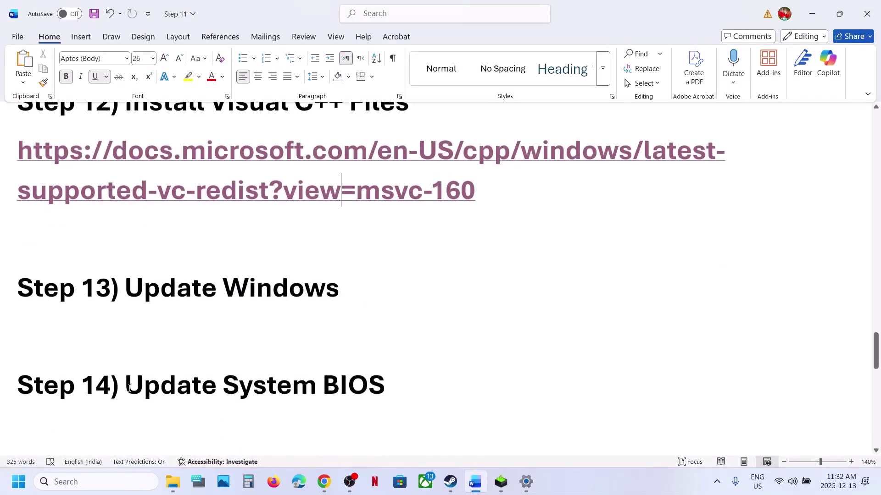
drag(129, 388, 362, 378)
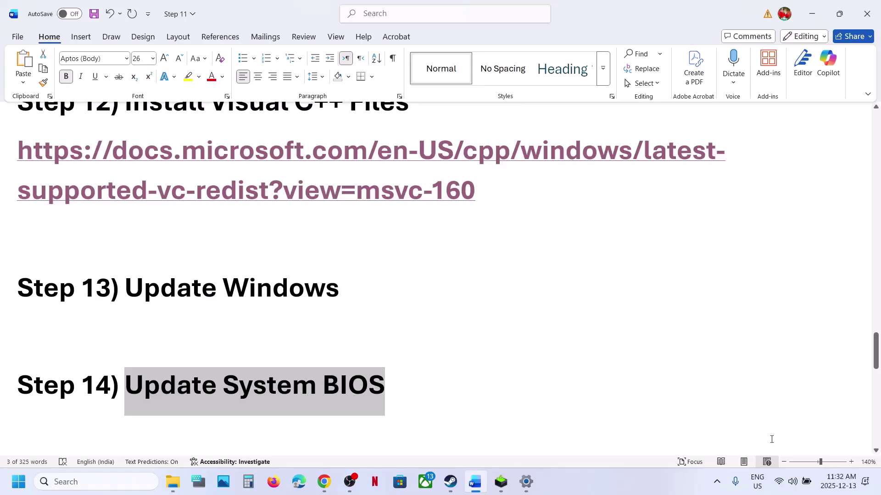
click(800, 477)
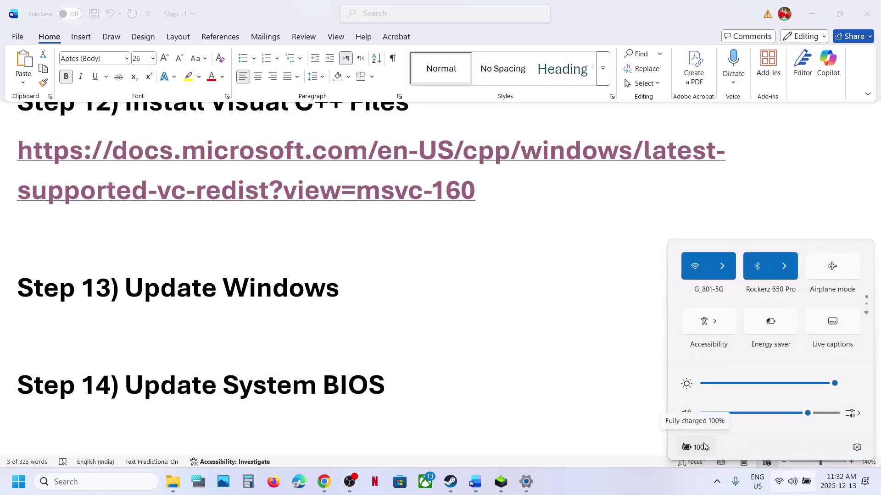
click(262, 378)
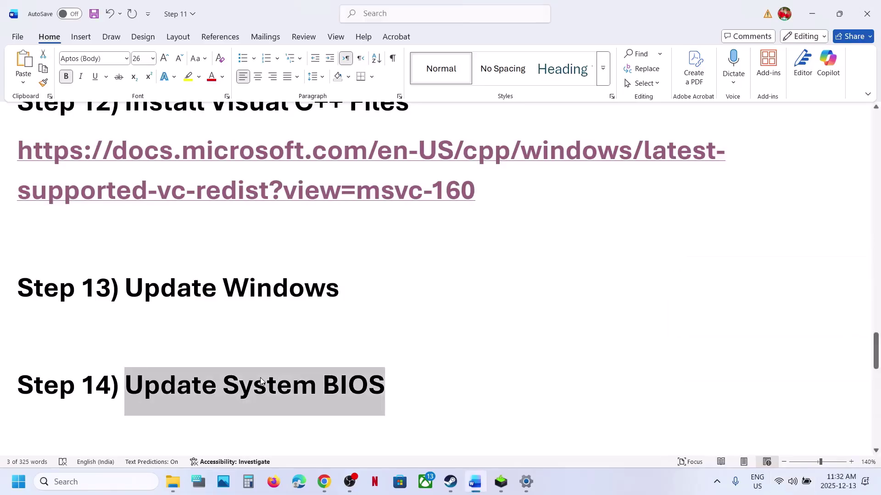
scroll(261, 379, down, 4)
scroll(261, 379, down, 4)
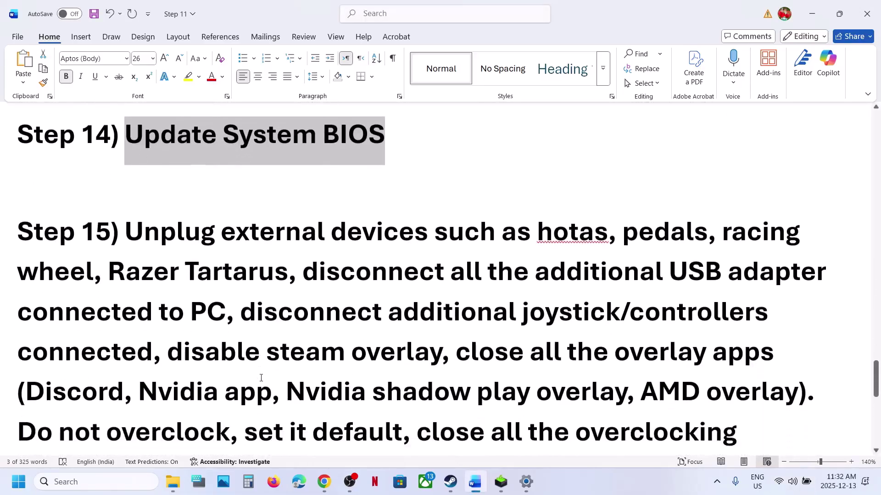